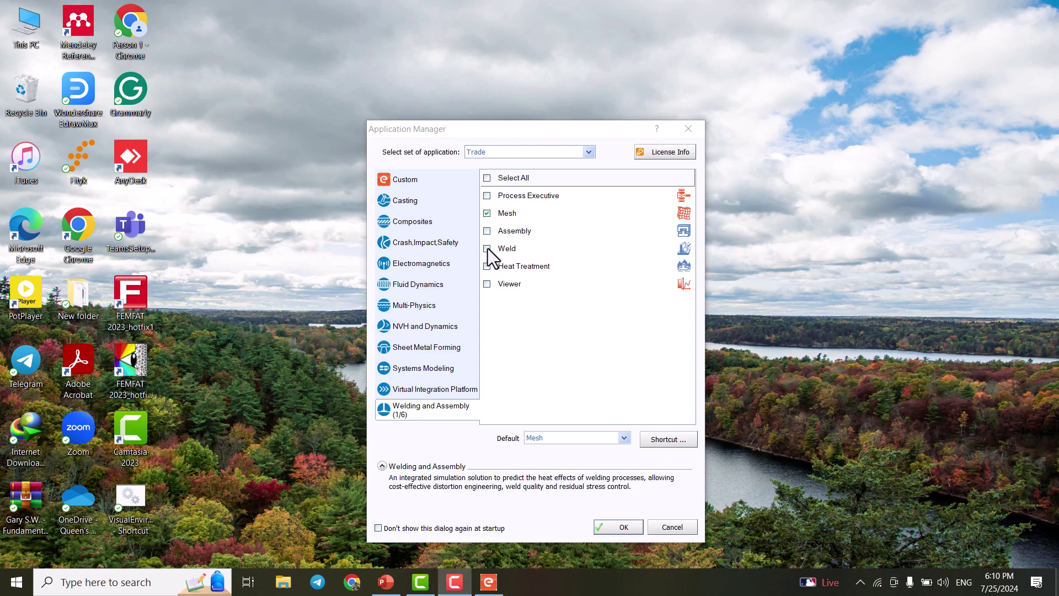
- Launch Visual-Weld with Weld as the only and default application, with Mesh unchecked
left_click(488, 248)
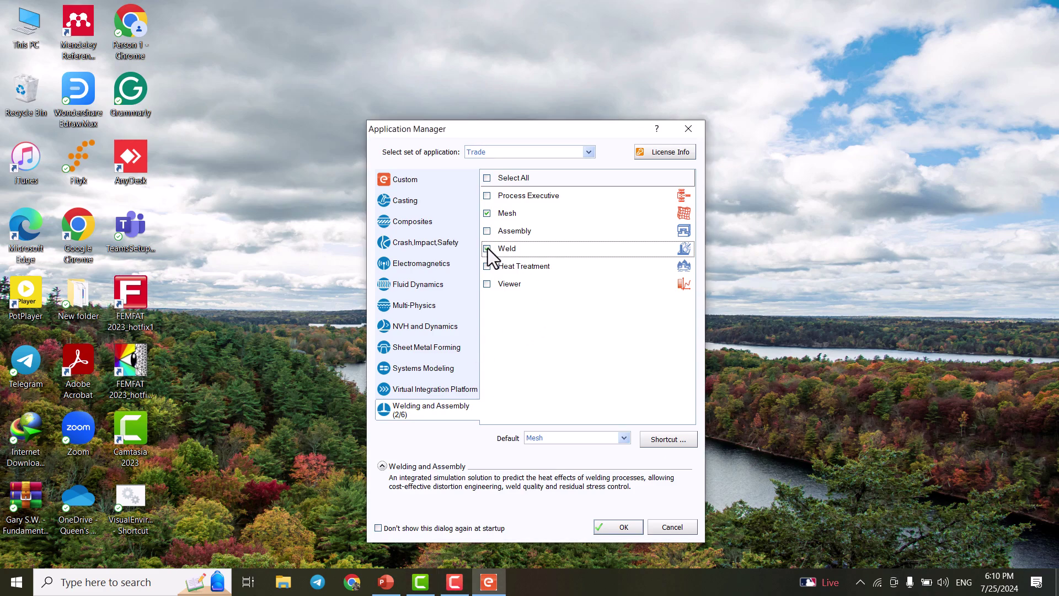
left_click(488, 213)
left_click(488, 214)
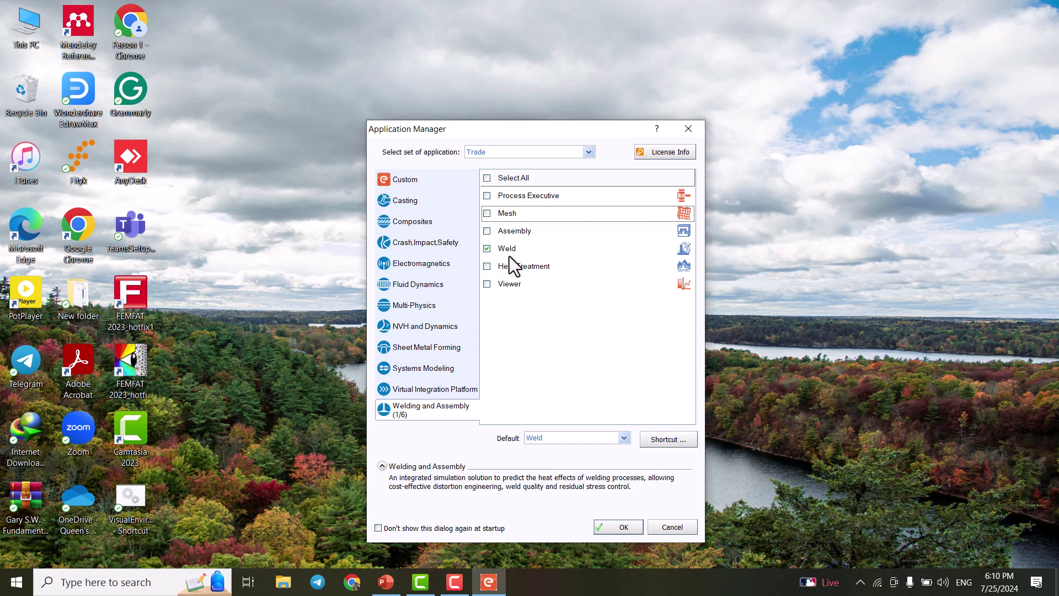
left_click(623, 530)
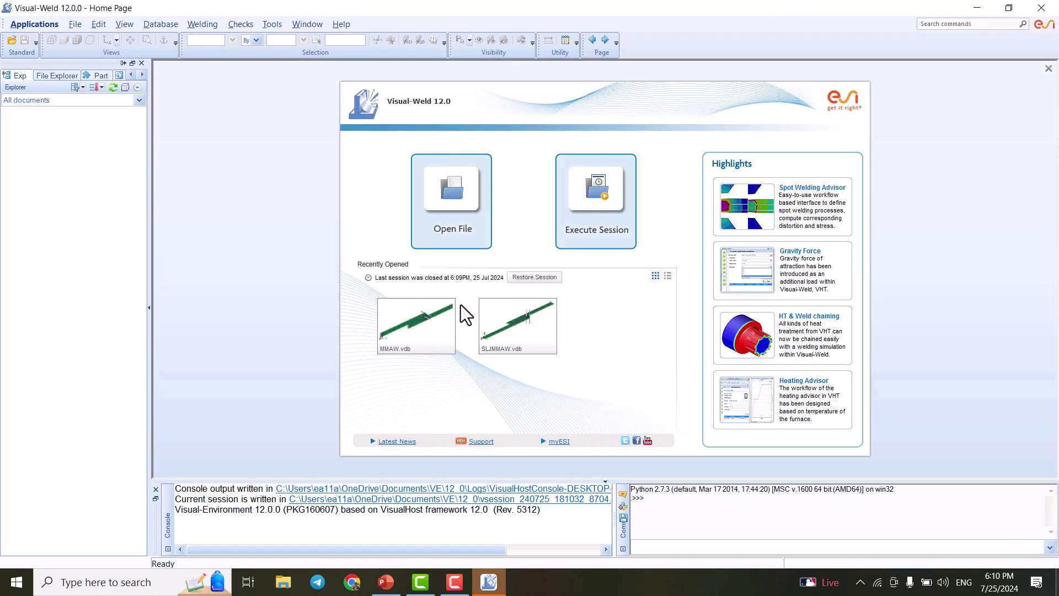
- Open the MMAW.vdb model from Documents > SYSWELD > MMAW
left_click(458, 201)
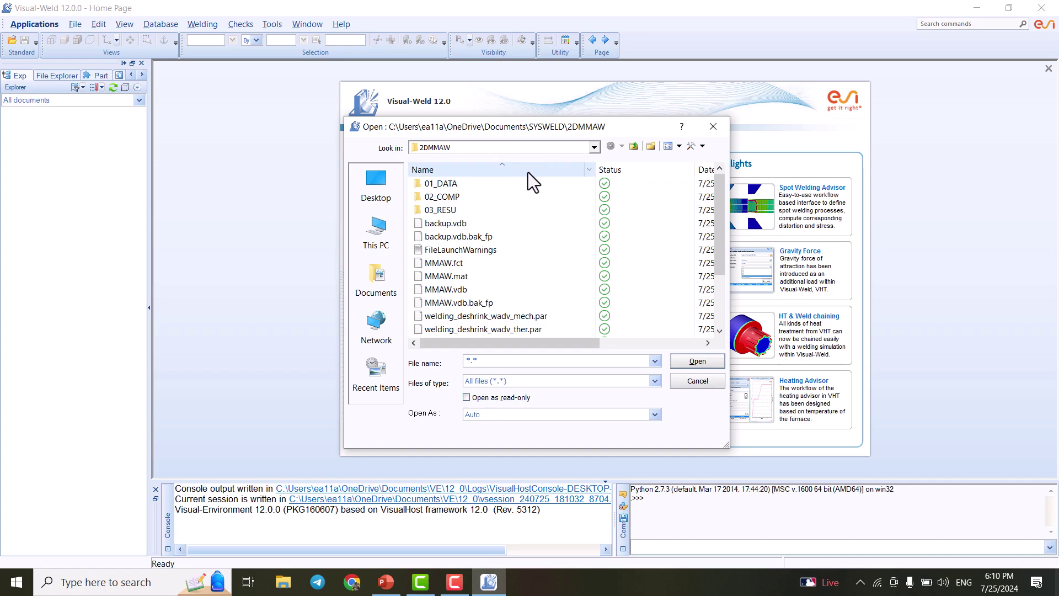
left_click(632, 147)
left_click(633, 147)
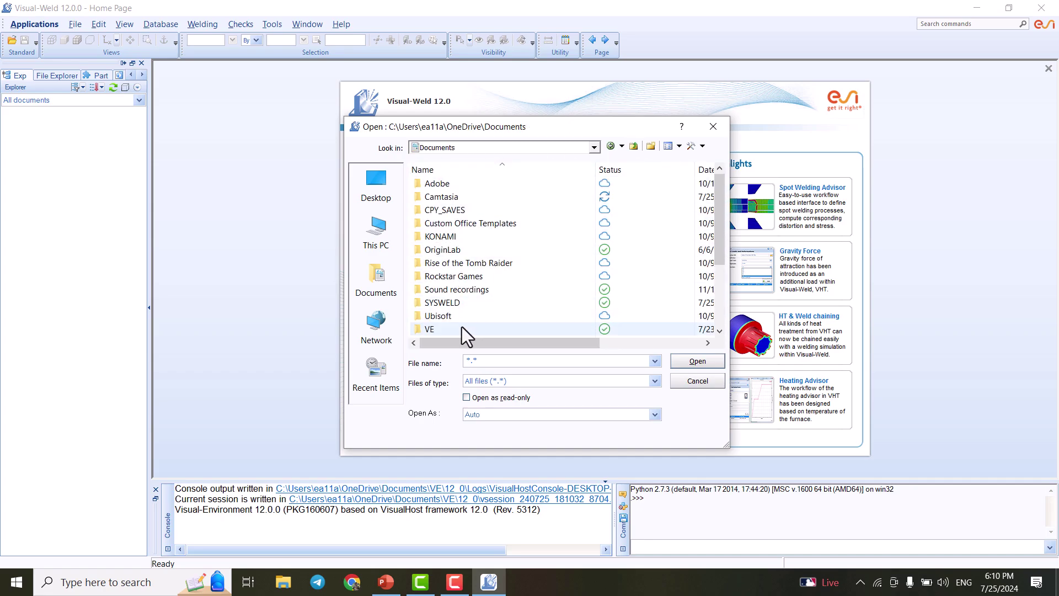
double_click(442, 303)
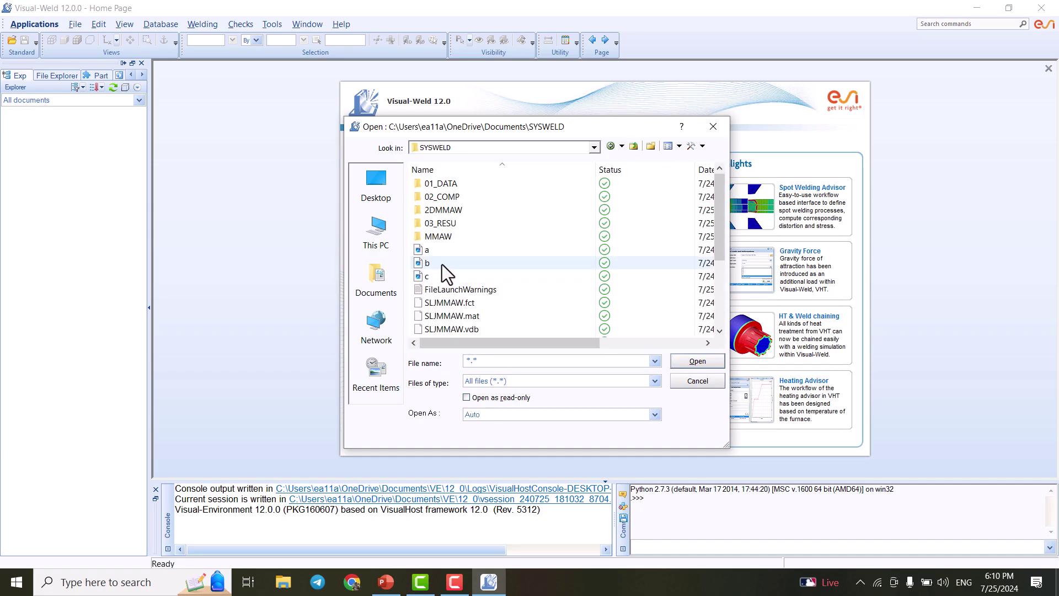
left_click(443, 236)
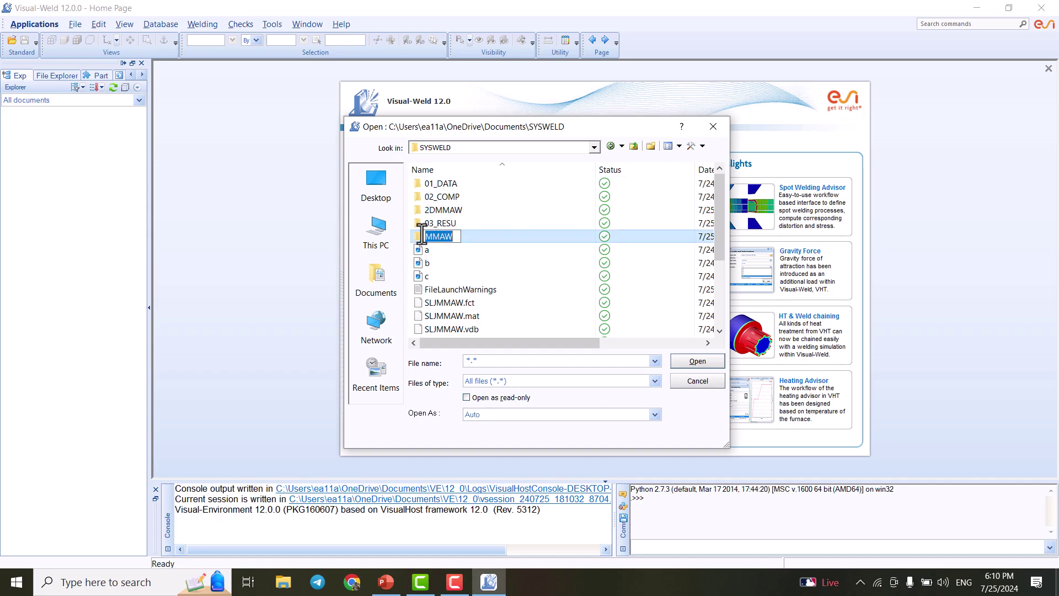
double_click(421, 236)
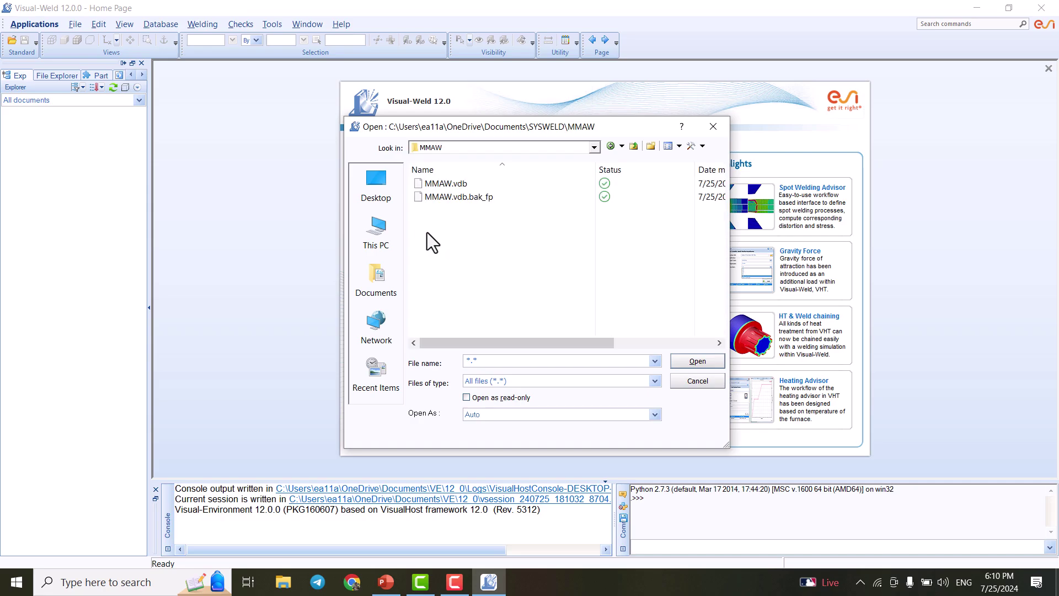
left_click(460, 183)
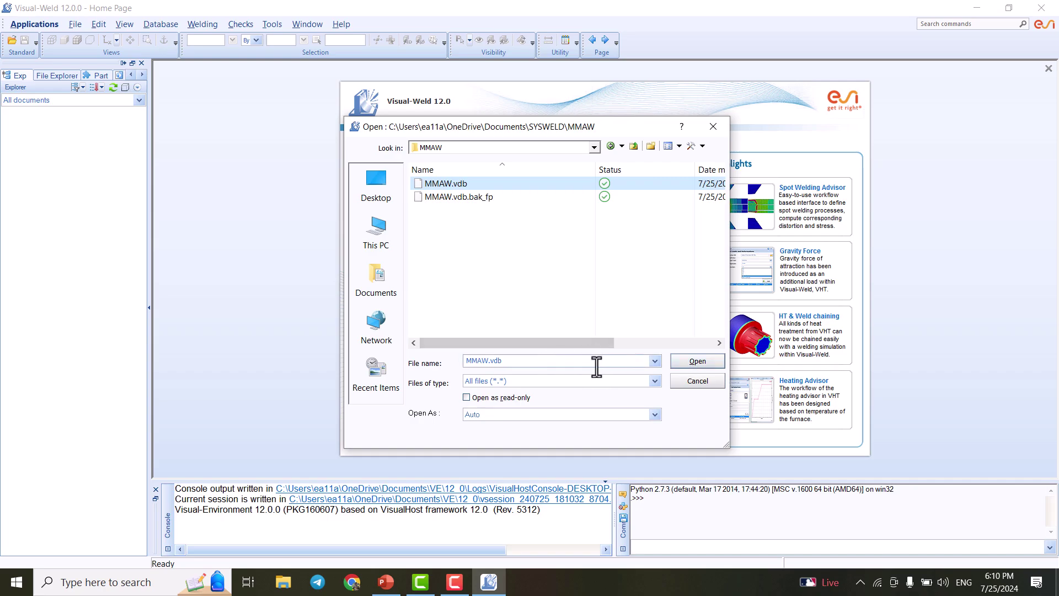
left_click(656, 381)
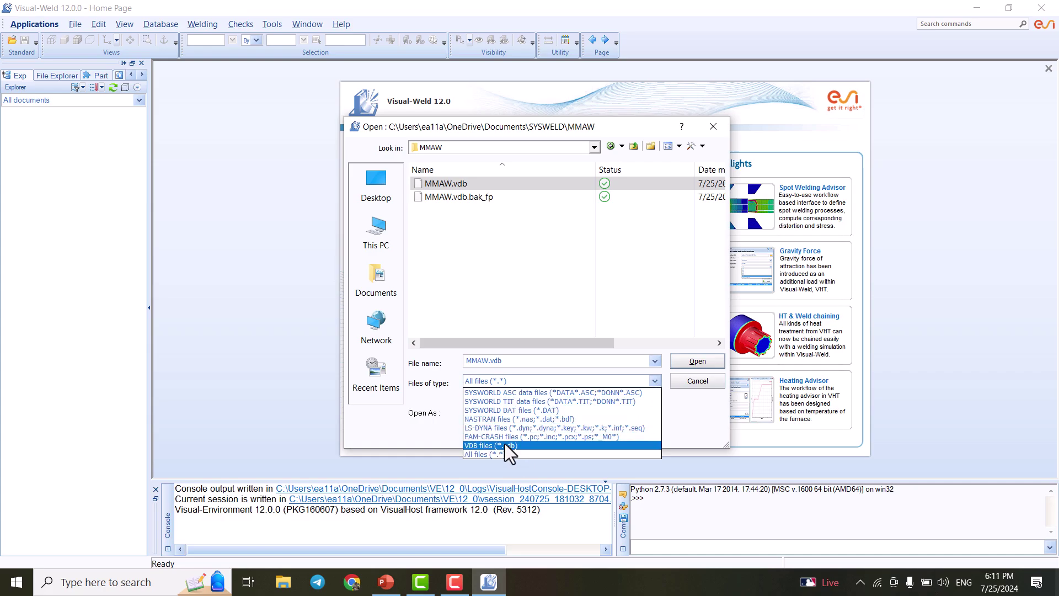
left_click(549, 293)
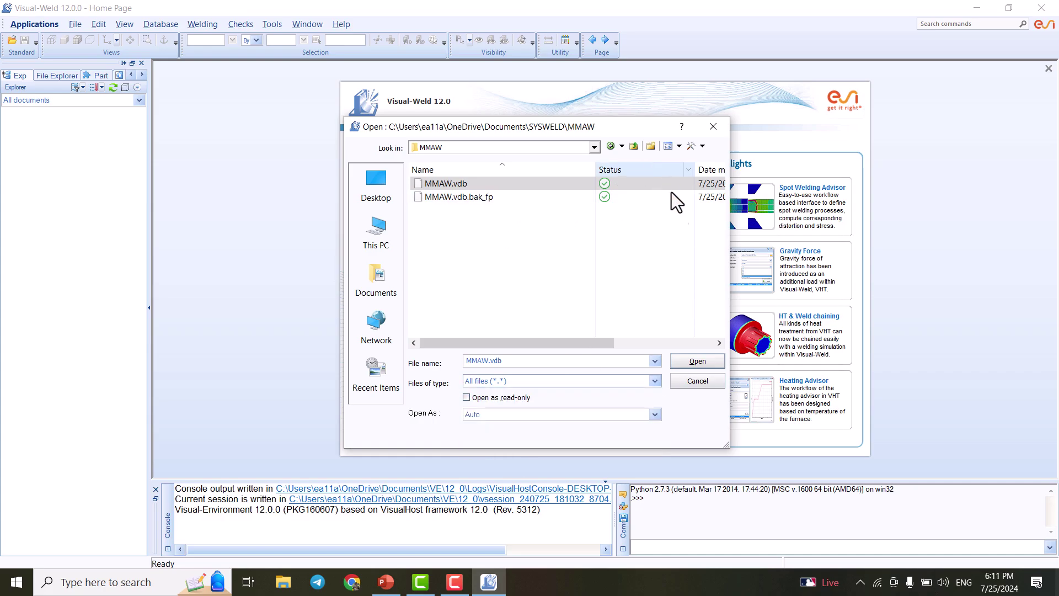
left_click(694, 363)
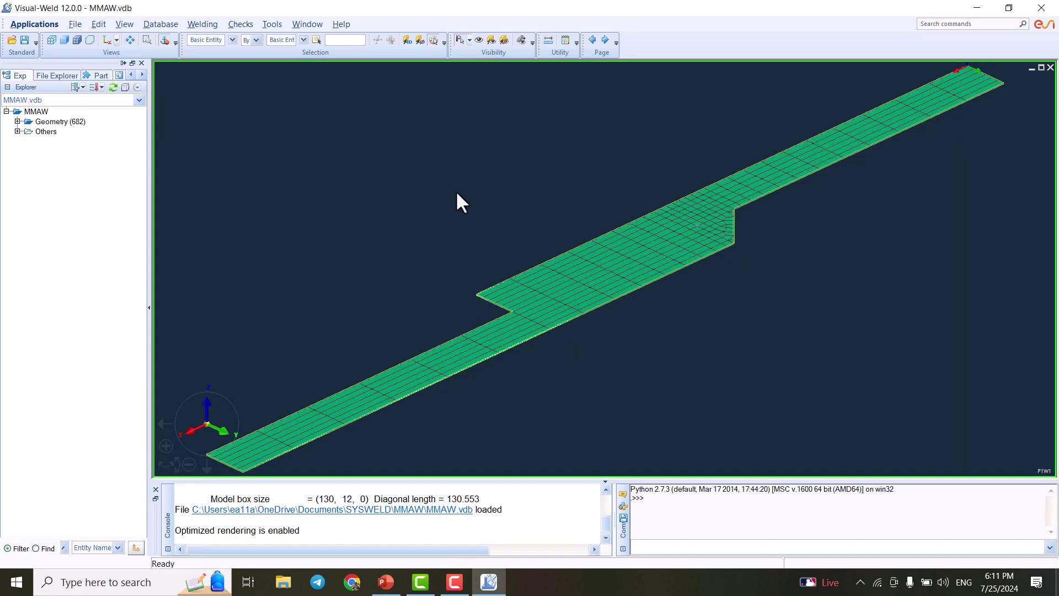
- Switch to the XY view to see the MMAW plate mesh flat from above
left_click(108, 41)
scroll(583, 283, "down", 3)
scroll(558, 287, "up", 2)
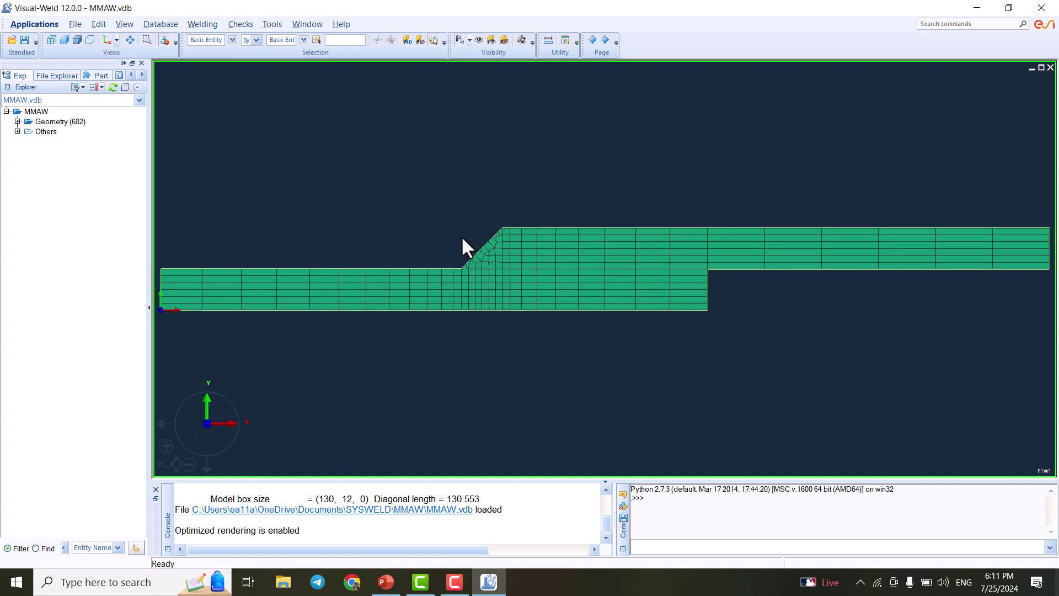
left_click(200, 22)
- Define a 2D Models trajectory with path node 18 and reference node 6, and preview it
left_click(218, 37)
scroll(488, 250, "up", 5)
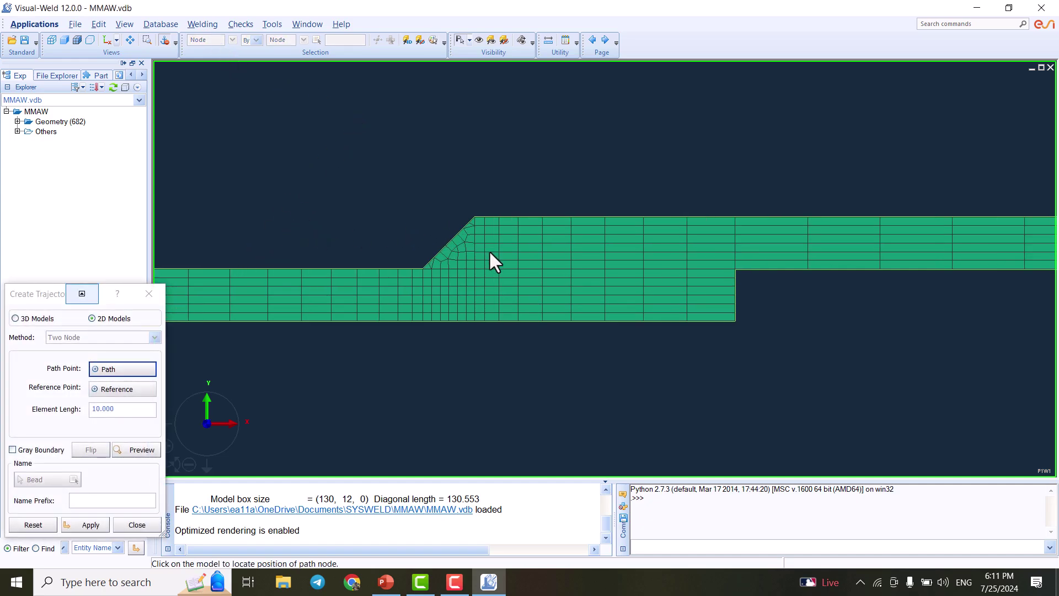
middle_click_drag(374, 239, 466, 240)
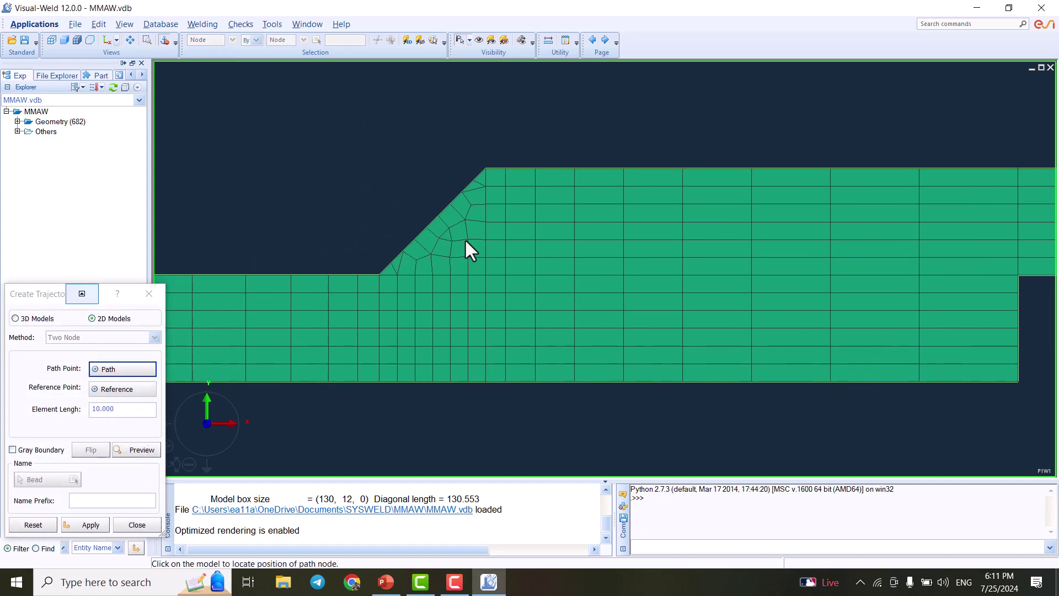
left_click(113, 369)
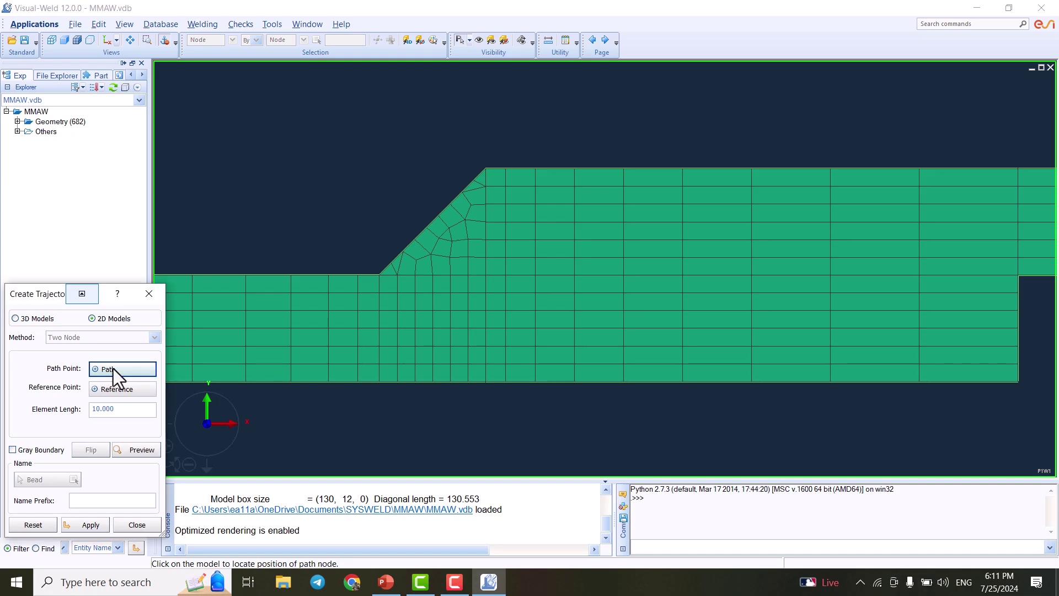
left_click(439, 216)
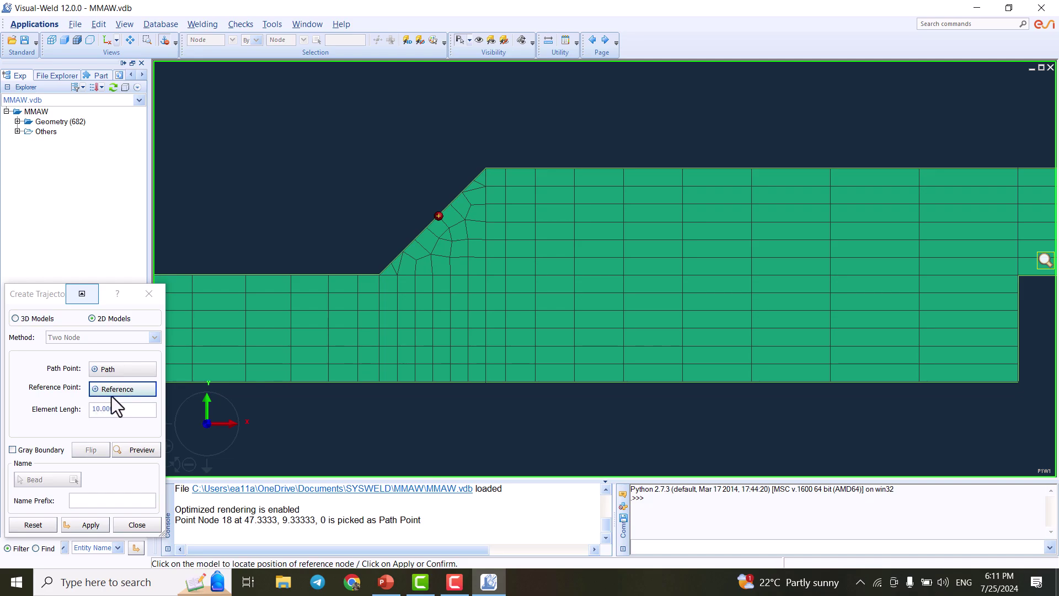
left_click(485, 276)
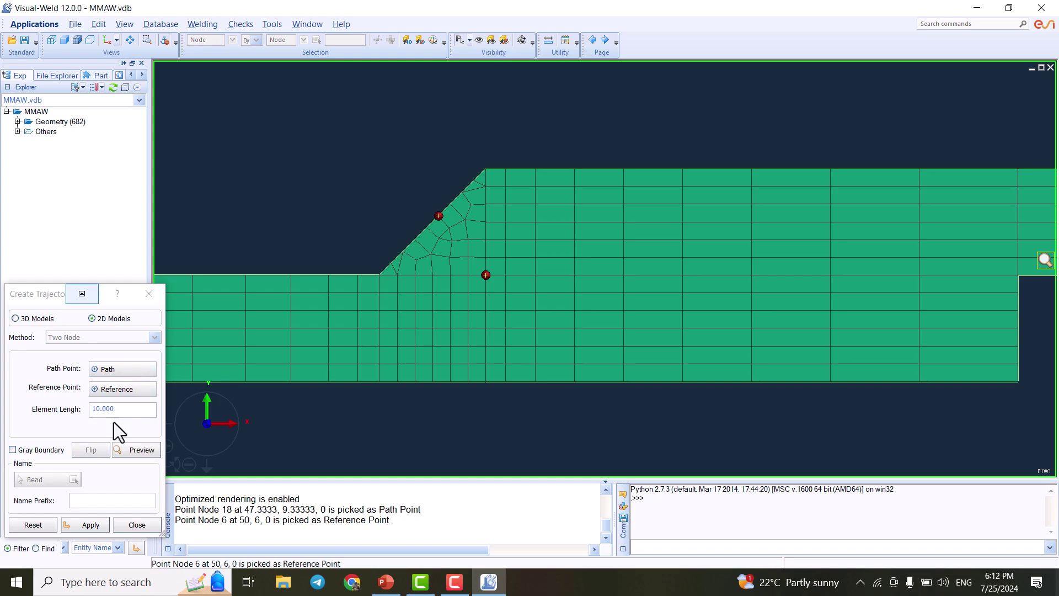
left_click(127, 450)
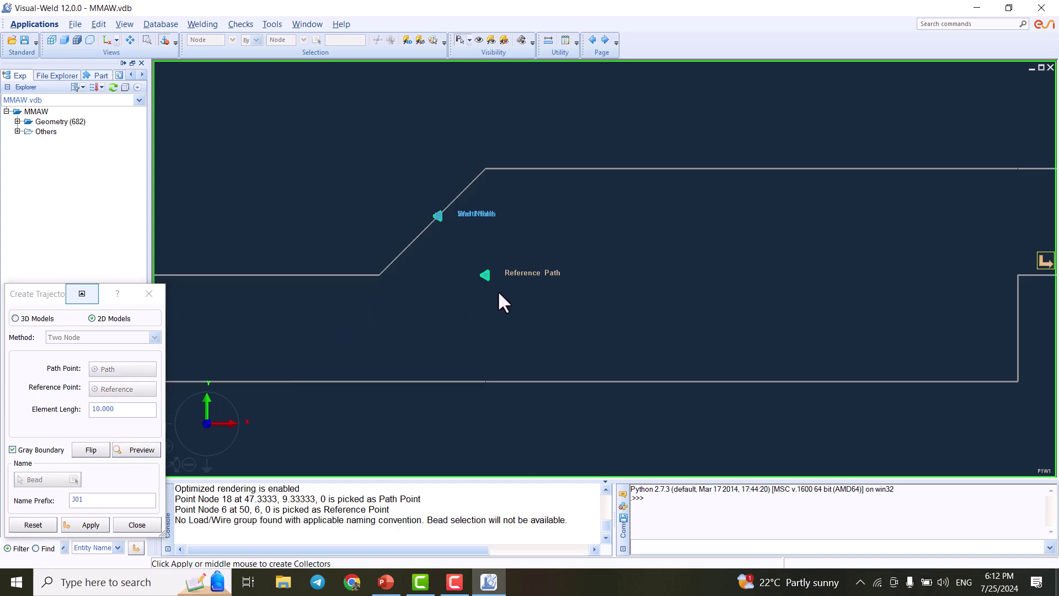
- Uncheck Gray Boundary to show the J01 paths over the green mesh, then return to XY view
left_click_drag(525, 298, 437, 320, "ctrl")
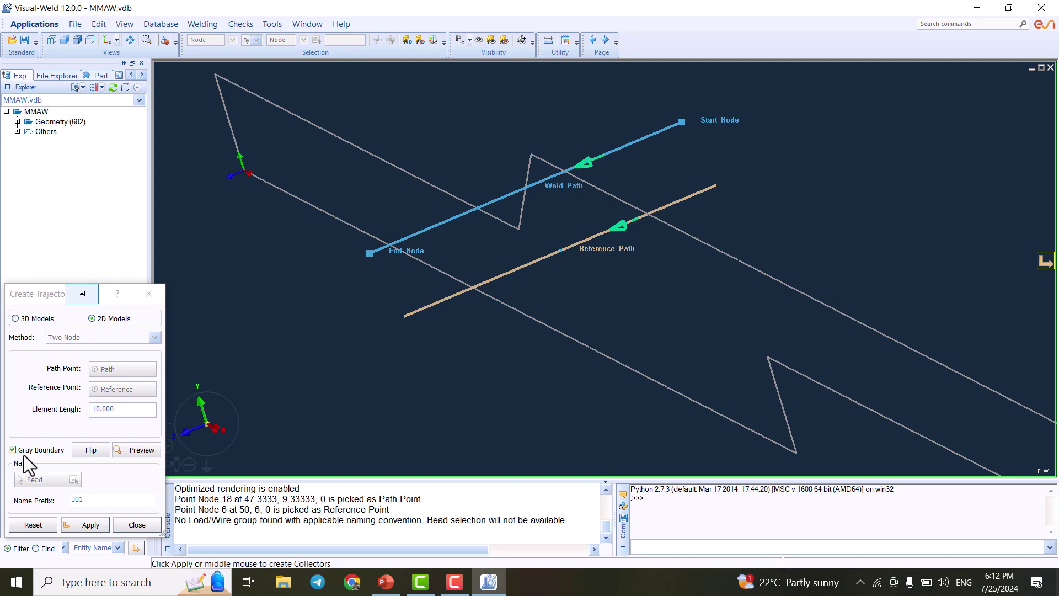
left_click(24, 455)
left_click(12, 450)
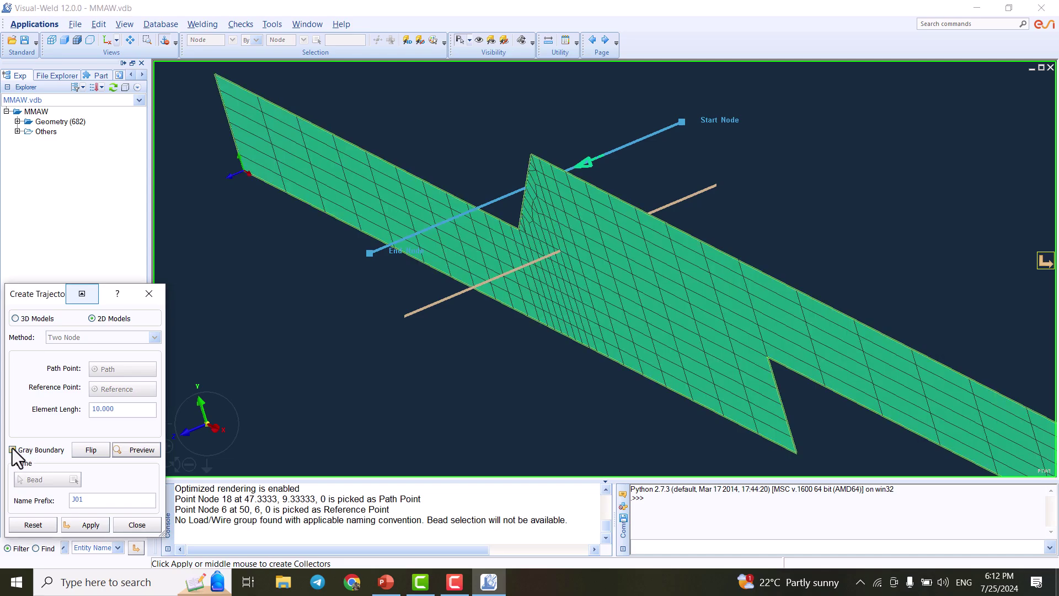
mouse_move(563, 239)
left_mouse_down("ctrl")
mouse_move(572, 225)
mouse_move(724, 234)
left_mouse_up("ctrl")
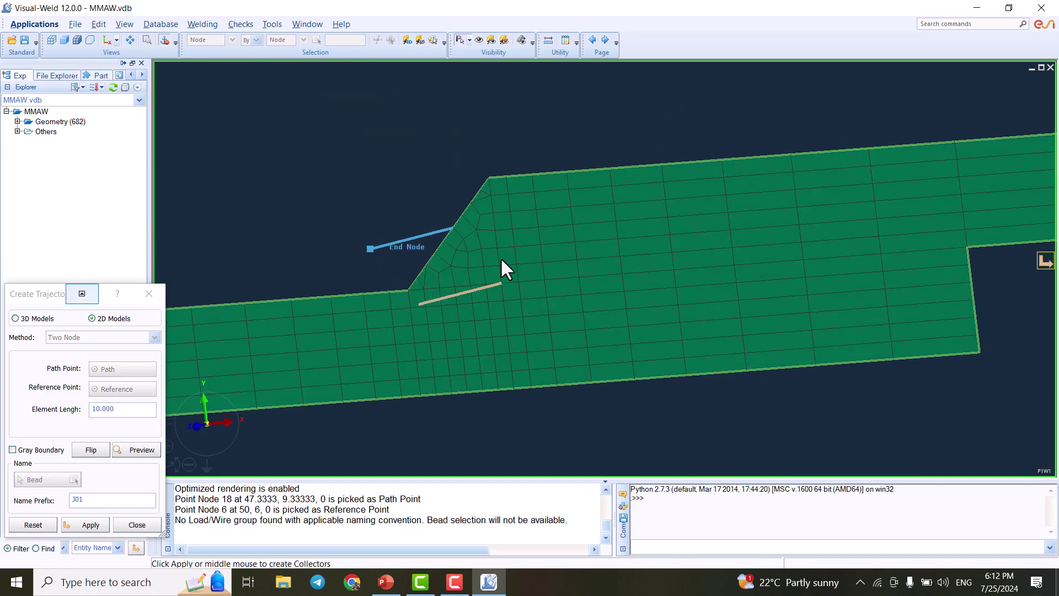
left_click_drag(504, 268, 475, 237, "ctrl")
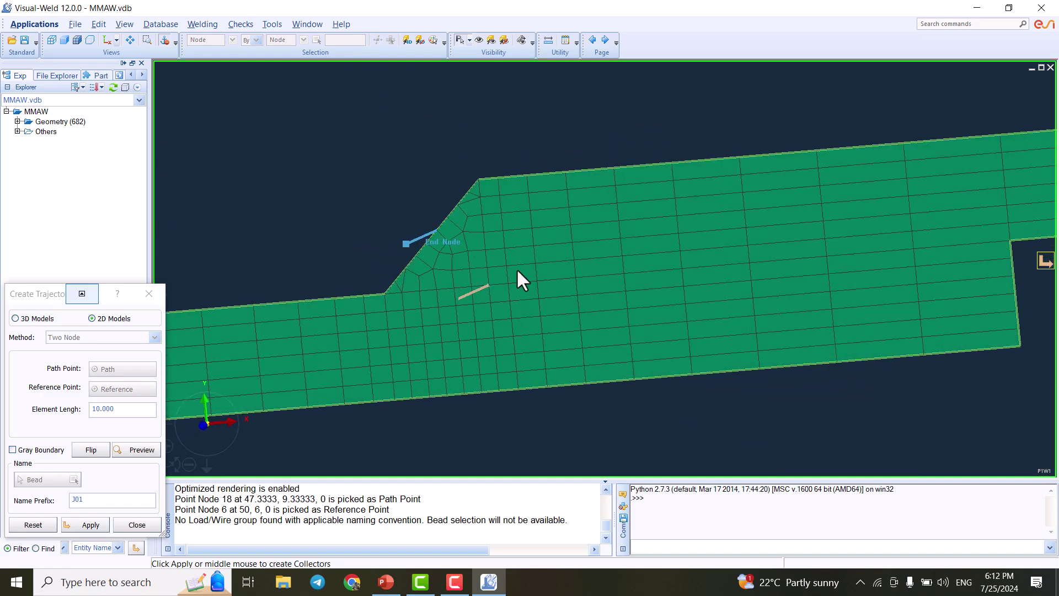
left_click_drag(516, 268, 687, 162, "ctrl")
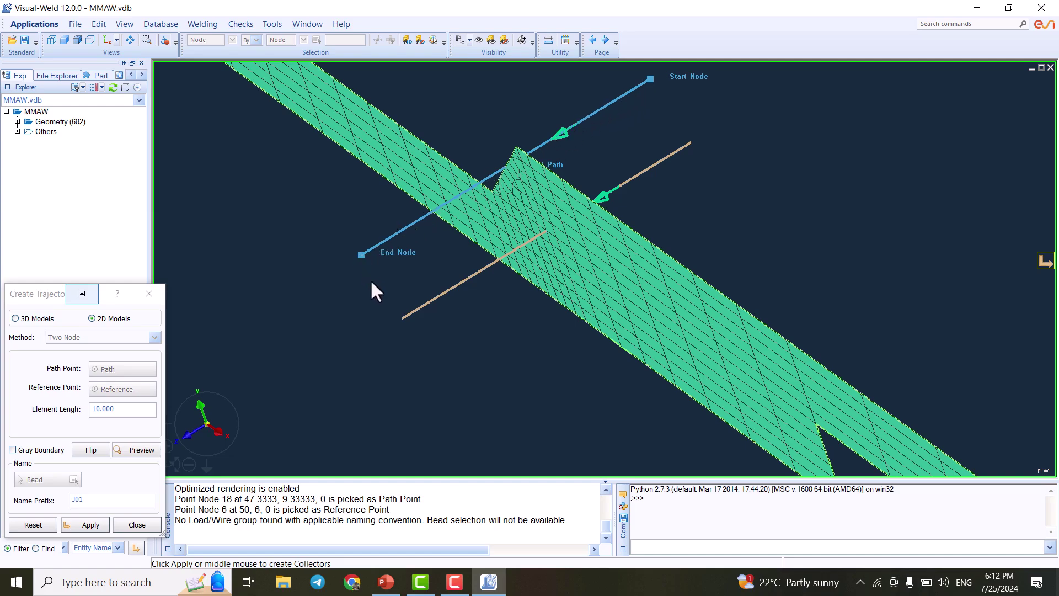
left_click(102, 40)
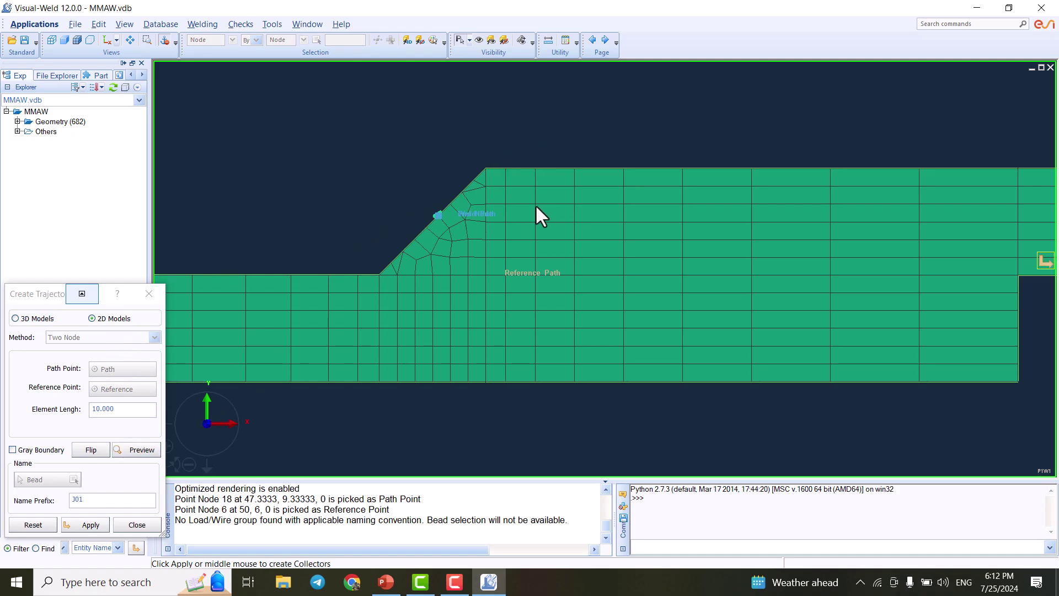
- Create the J01 trajectory collectors and locate PART_3 in the geometry parts list
left_click(83, 525)
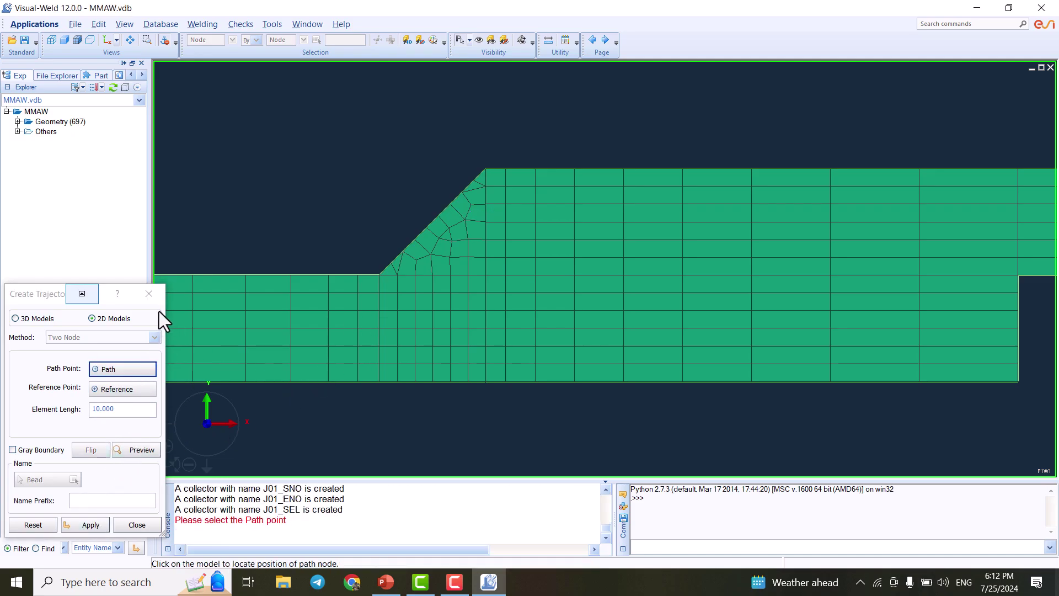
left_click(157, 293)
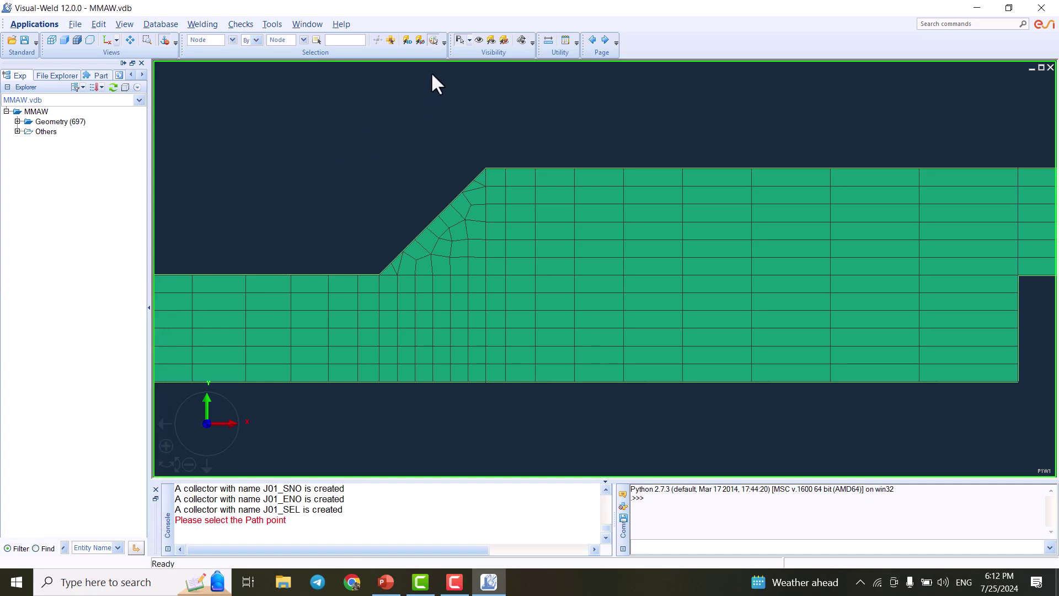
left_click(17, 121)
left_click(29, 131)
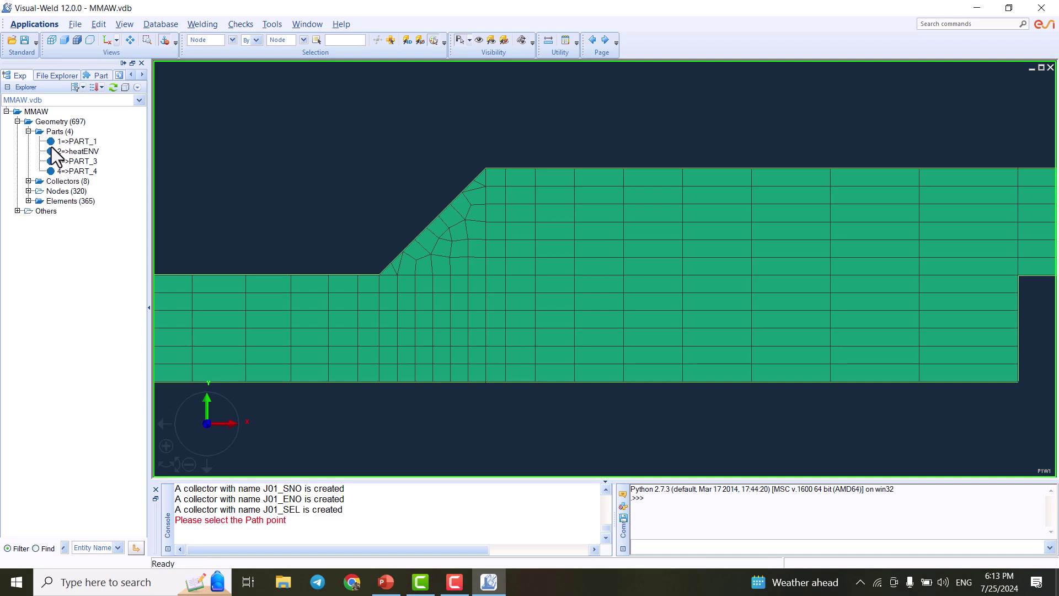
left_click(78, 159)
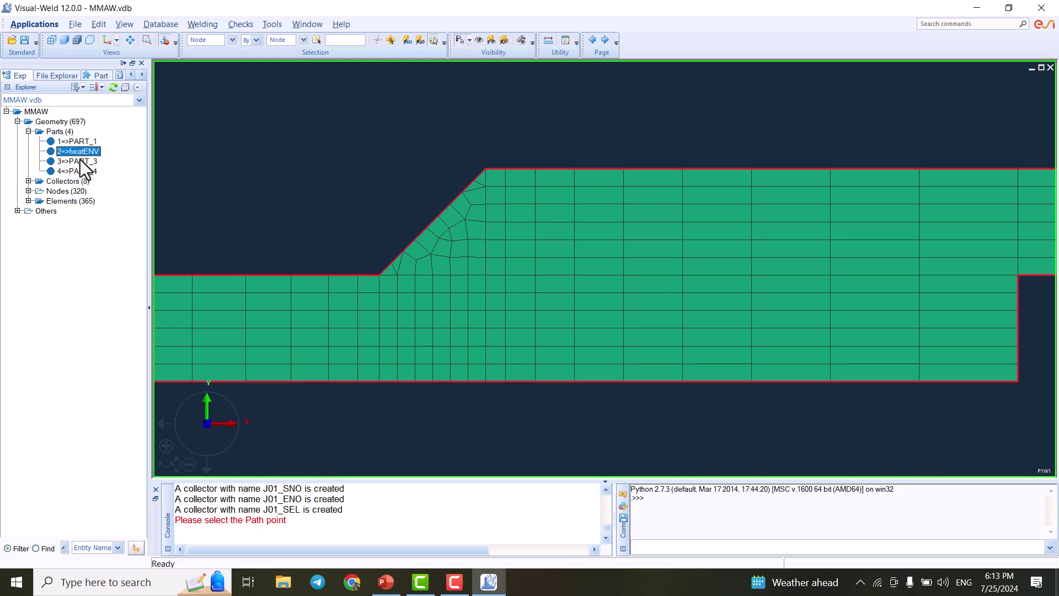
middle_click_drag(549, 223, 356, 236)
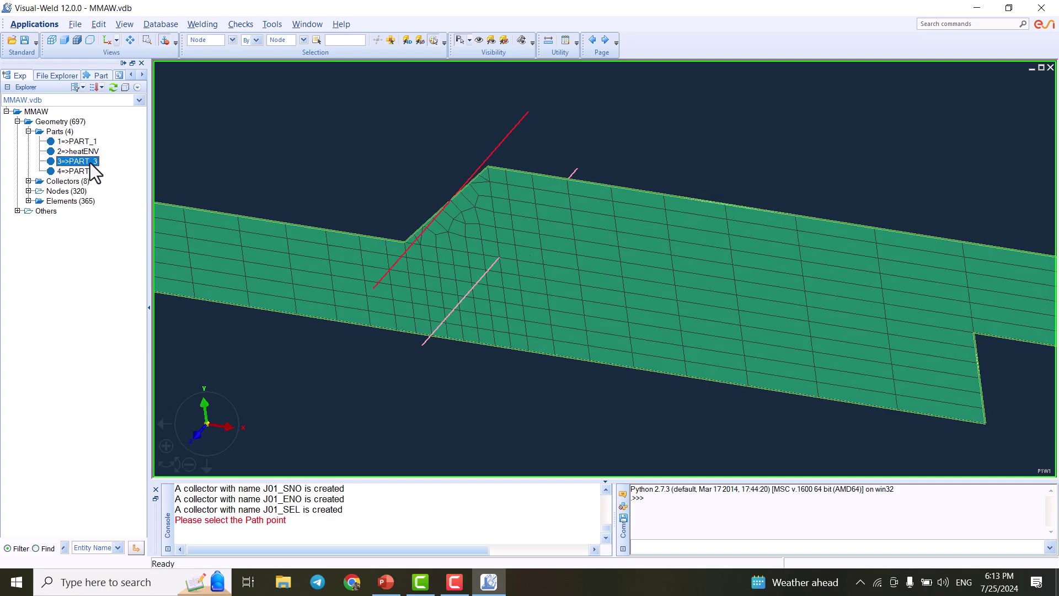
left_click(90, 243)
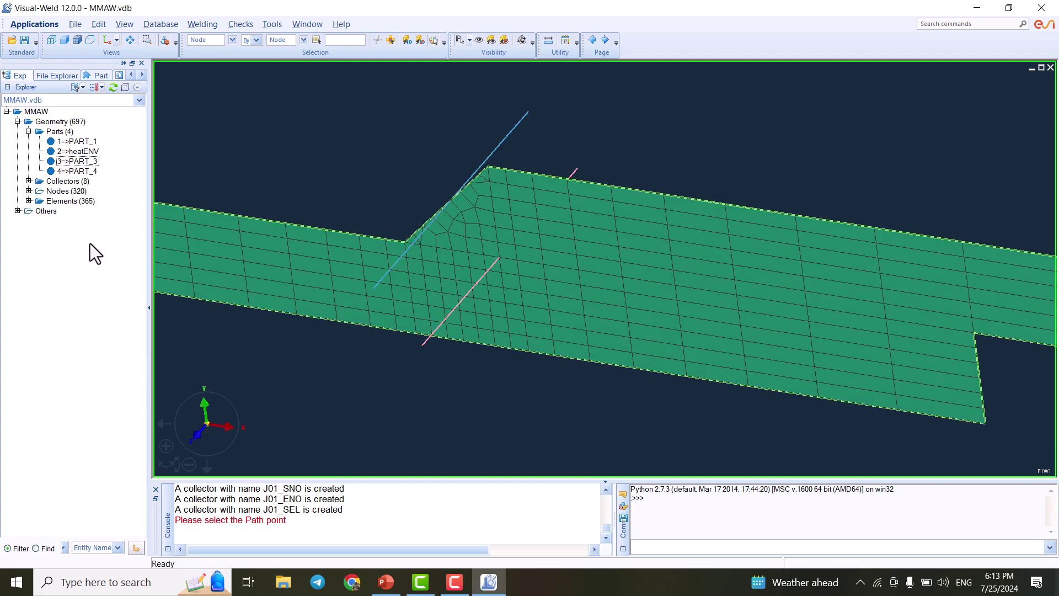
- Highlight the J01_PATH and J01_REF collectors against the mesh, then return to XY view
left_click(28, 181)
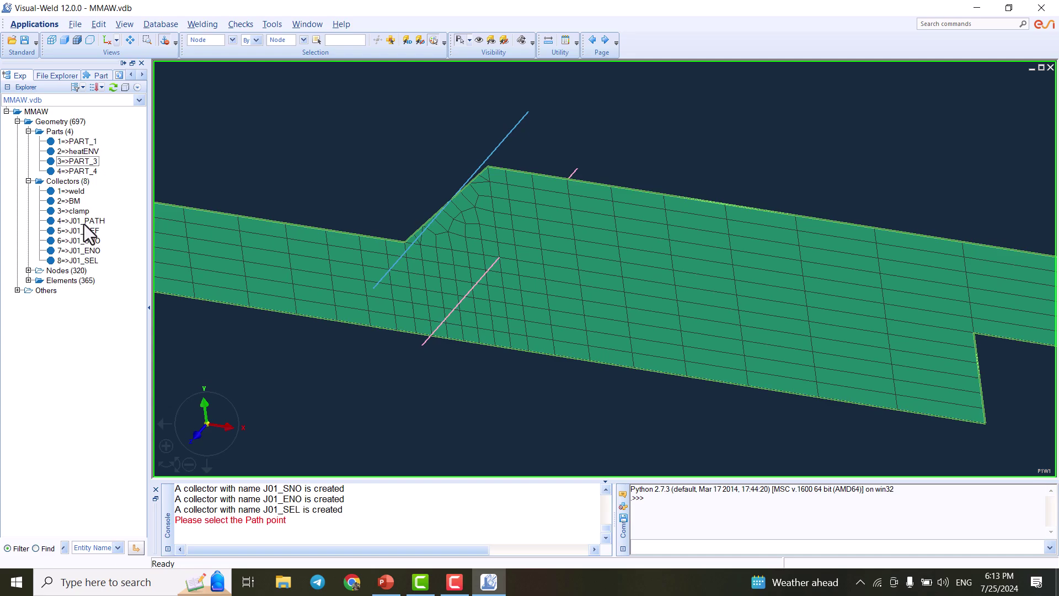
left_click(87, 221)
left_click(83, 231)
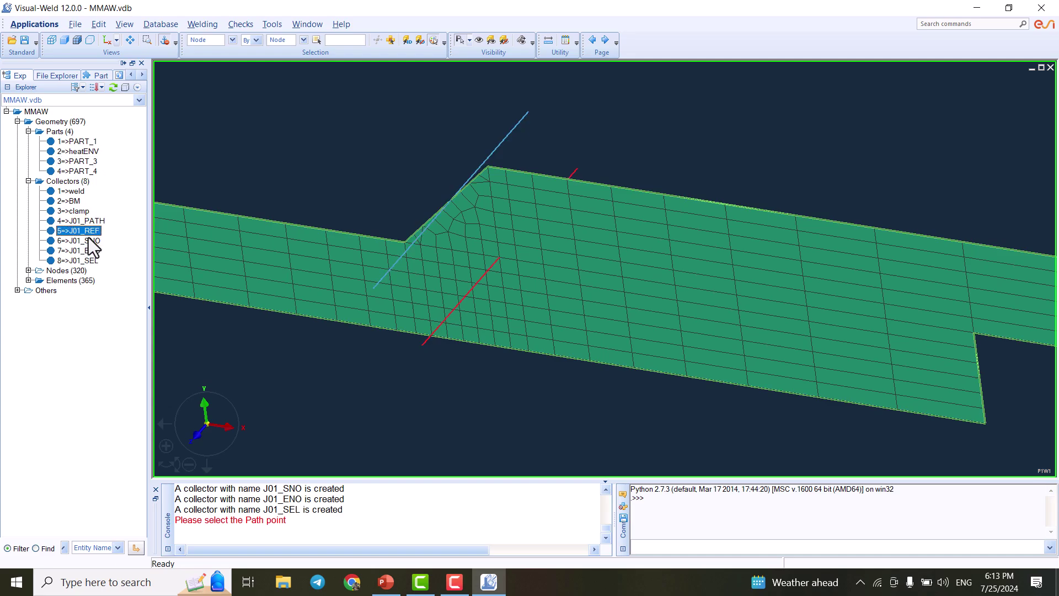
middle_click_drag(319, 182, 531, 251)
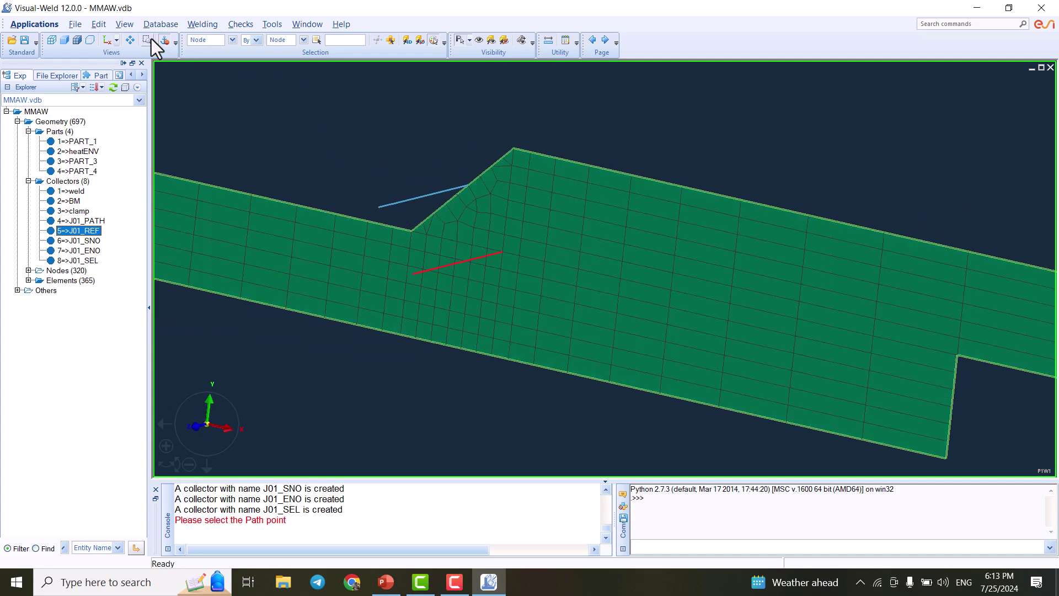
left_click(103, 40)
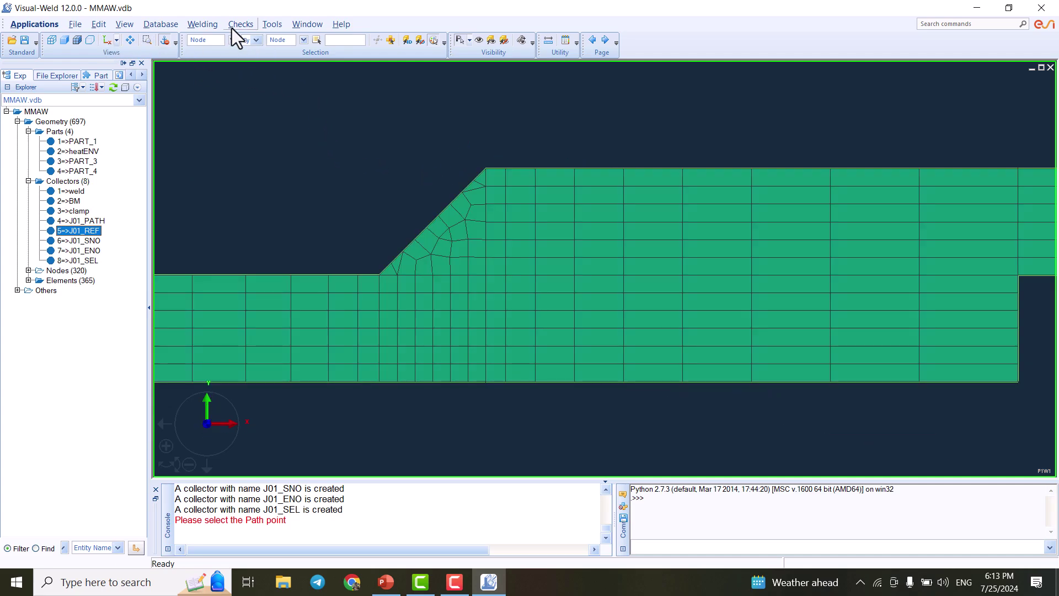
- Open the Material Database and select WCR_S355J2G3 under Weld > Low Alloyed Carbon Steel
left_click(213, 26)
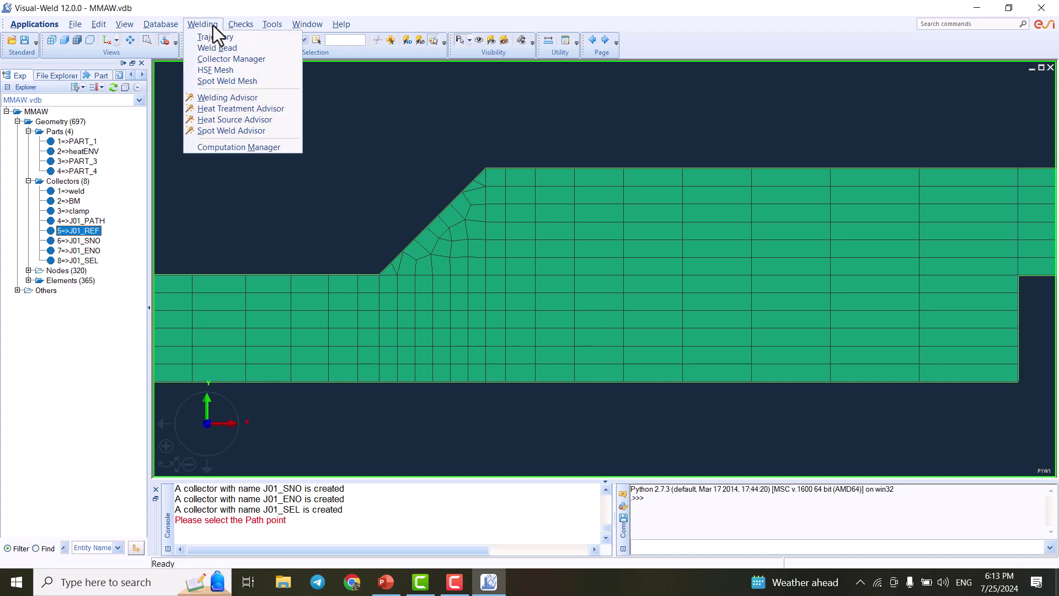
mouse_move(167, 21)
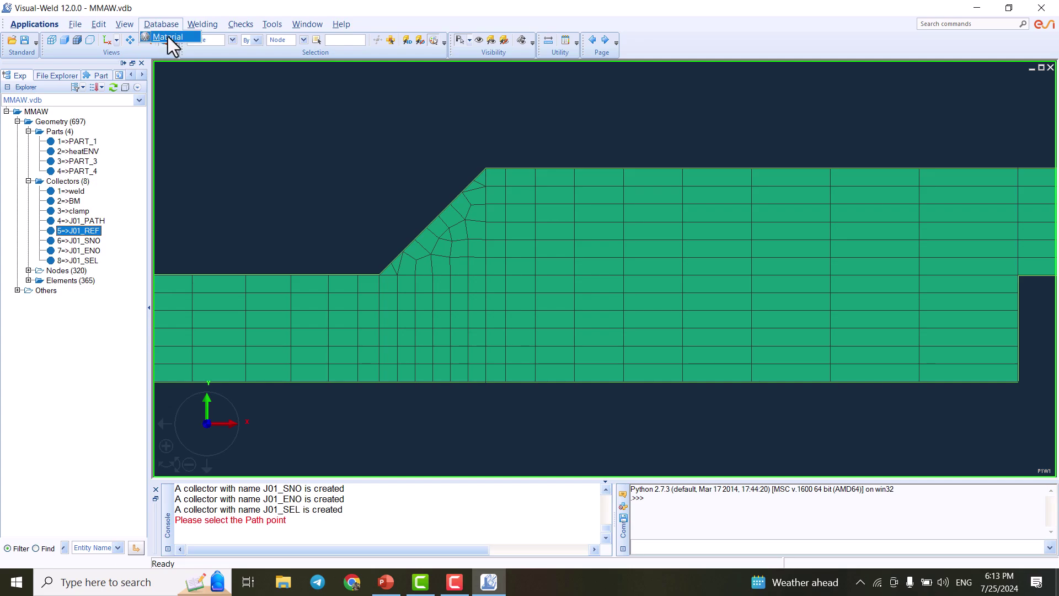
left_click(168, 36)
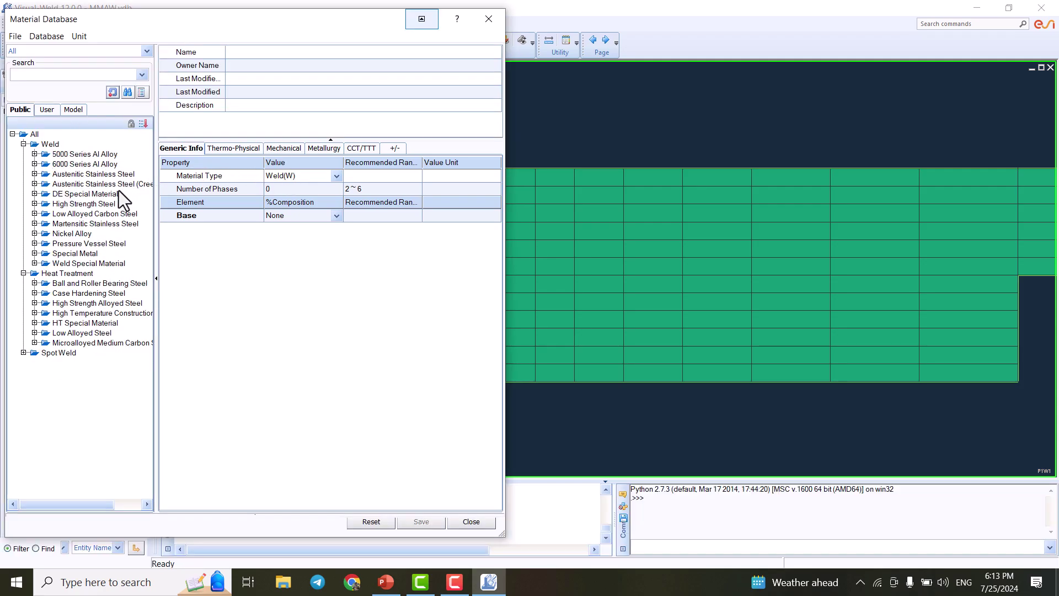
left_click(34, 154)
left_click(34, 154)
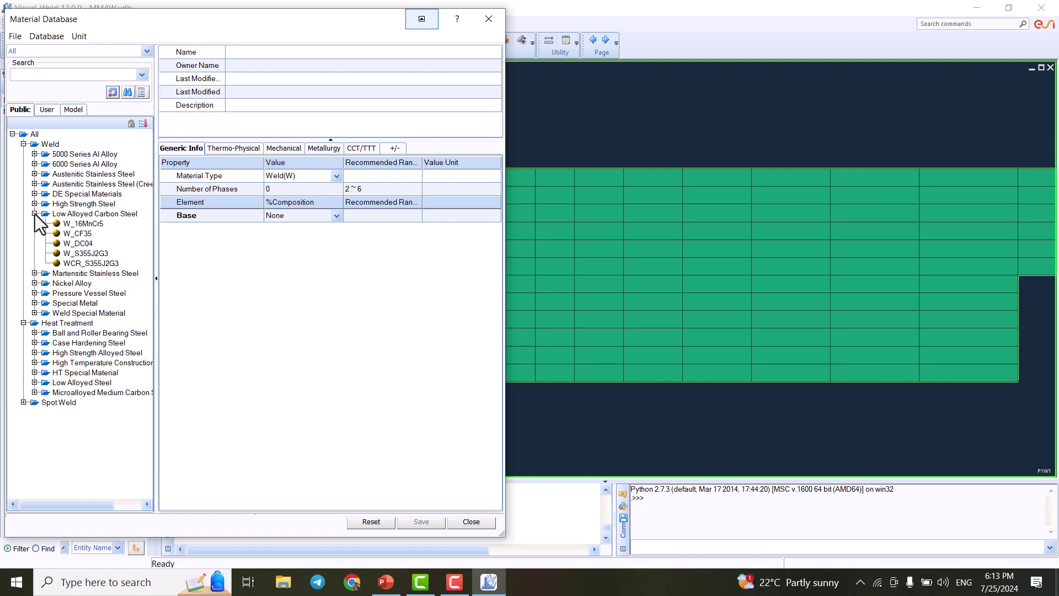
left_click(88, 264)
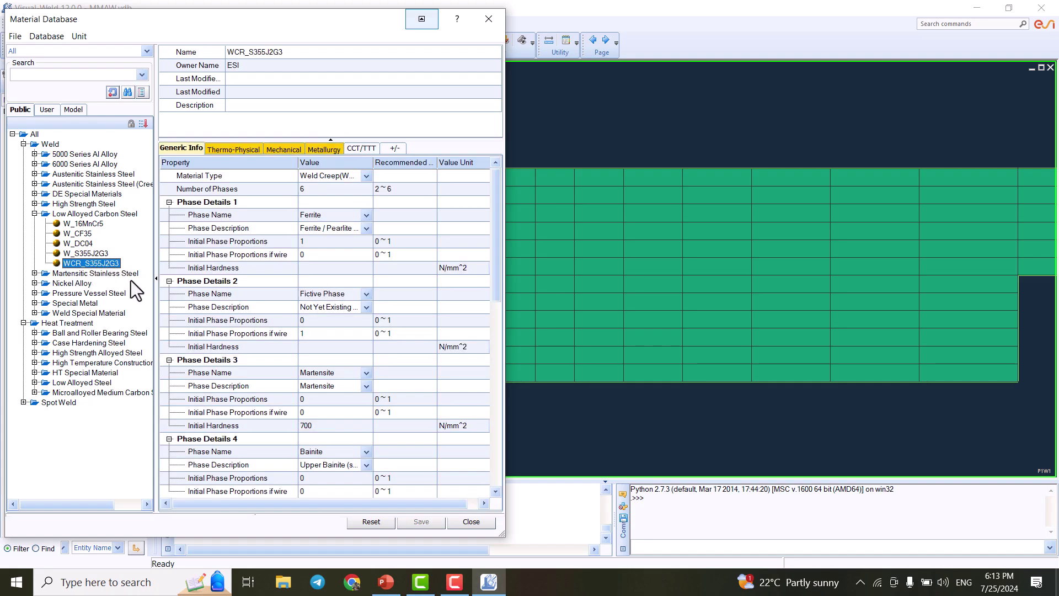
- Draw the TTT and CCT diagrams of WCR_S355J2G3 on the CCT/TTT tab, then close the database
left_click(528, 165)
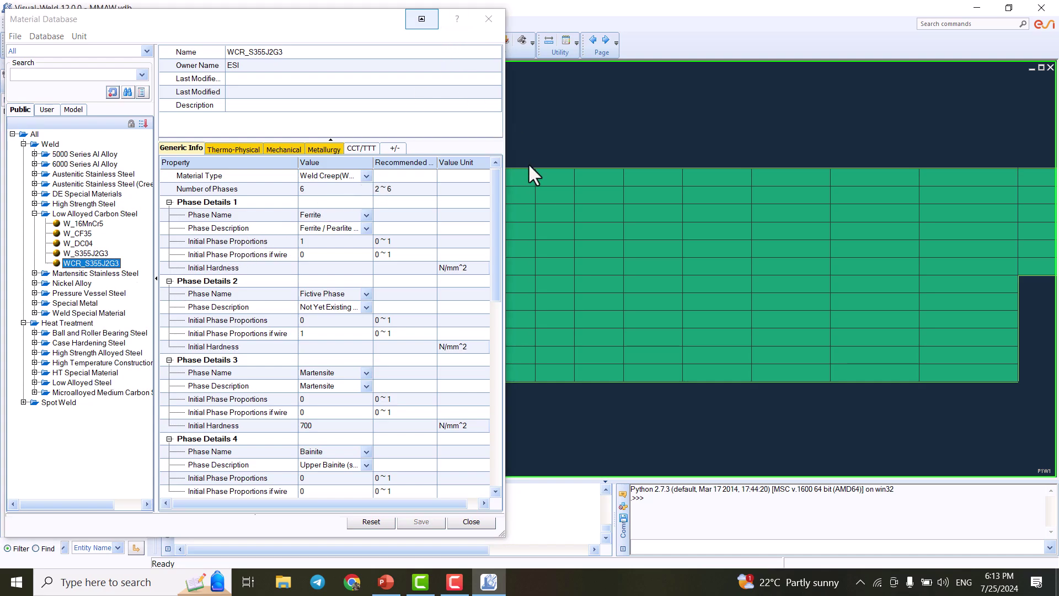
left_click_drag(506, 135, 639, 149)
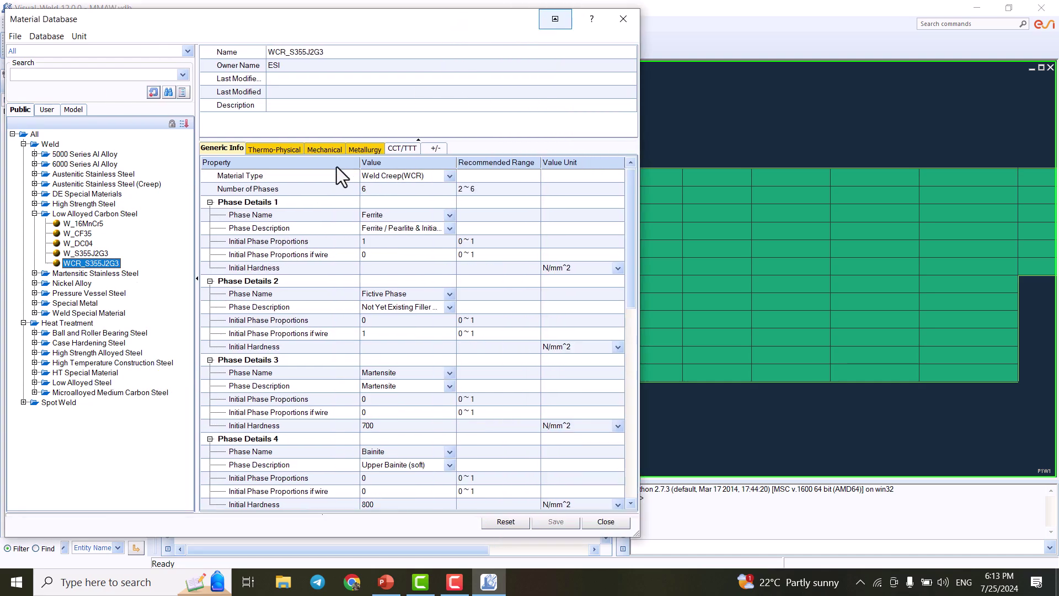
left_click(398, 147)
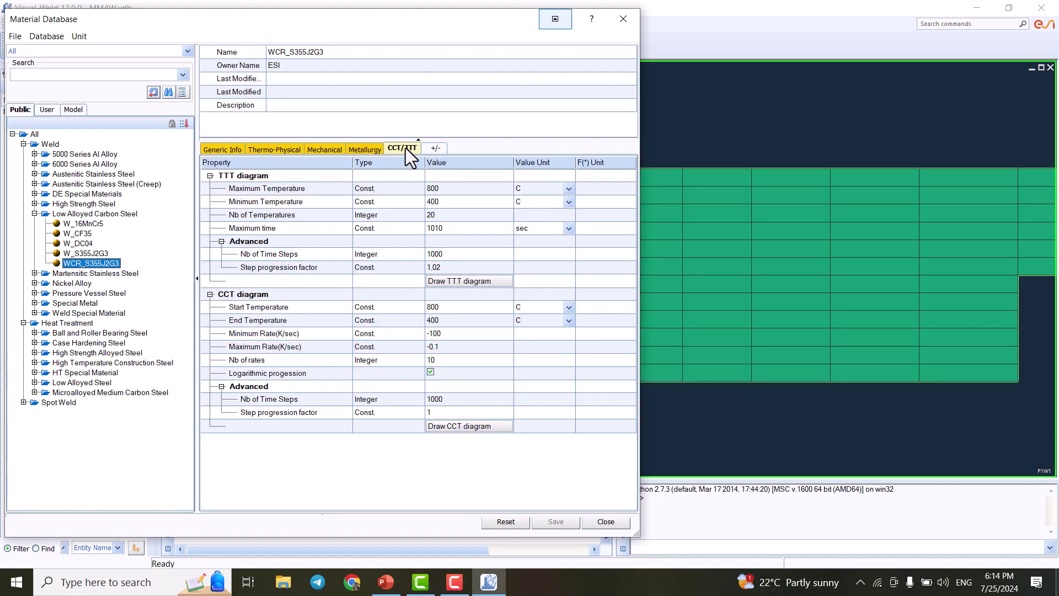
left_click(465, 279)
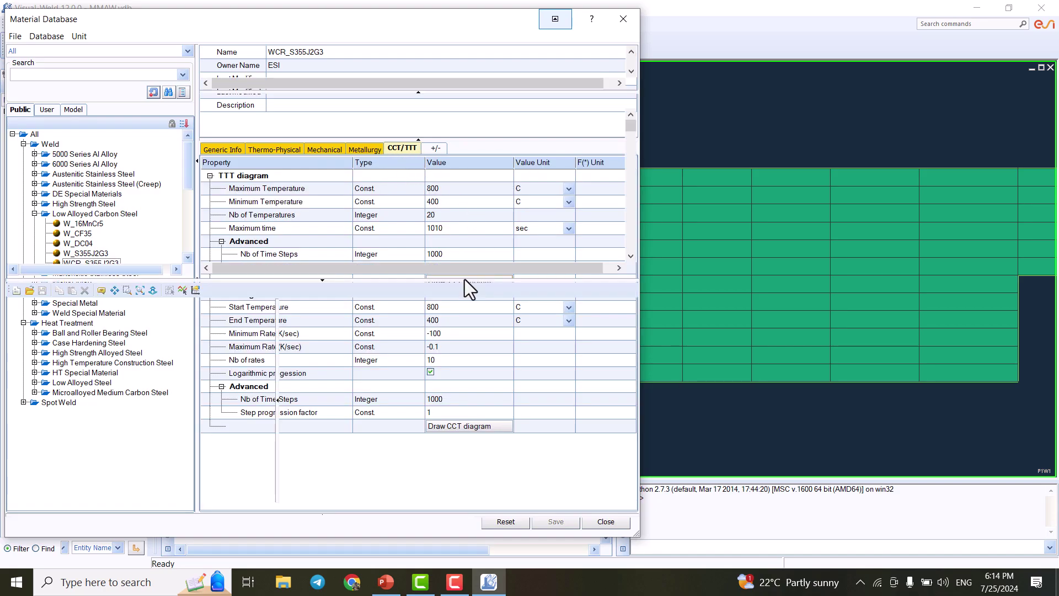
scroll(455, 206, "down", 3)
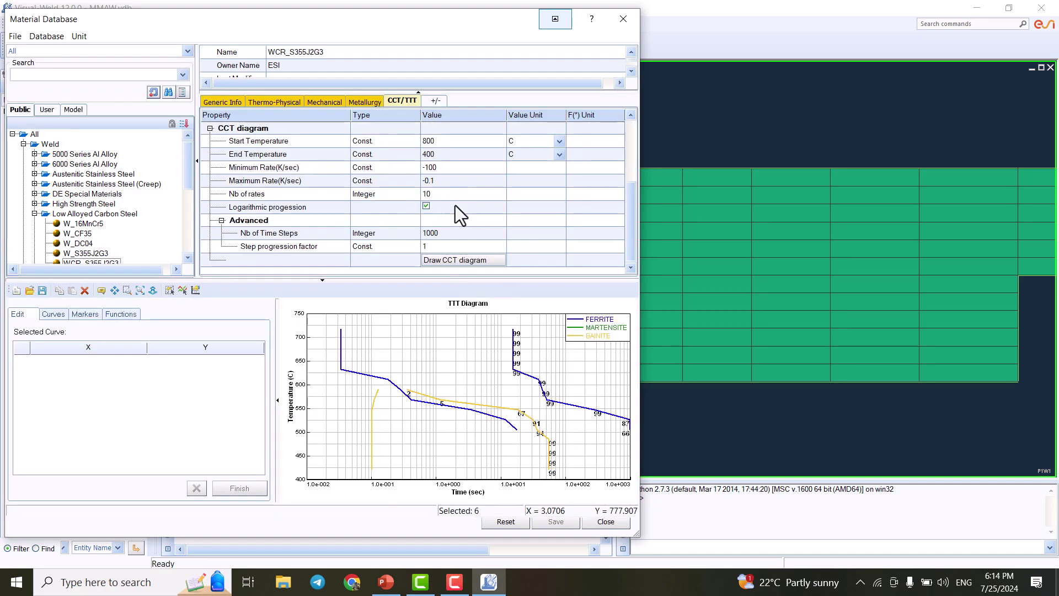
left_click(460, 261)
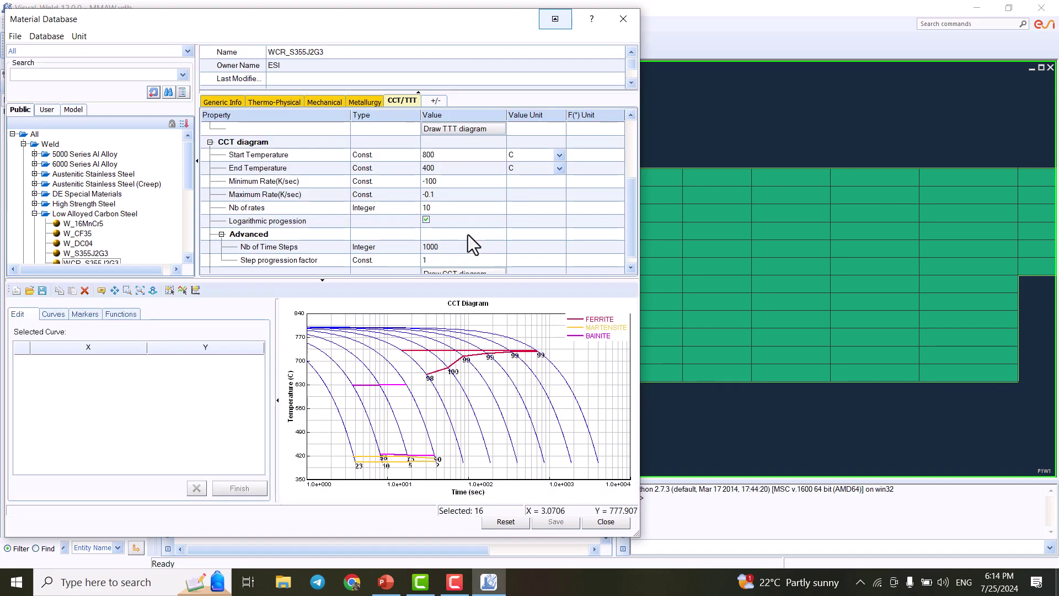
scroll(482, 233, "down", 1)
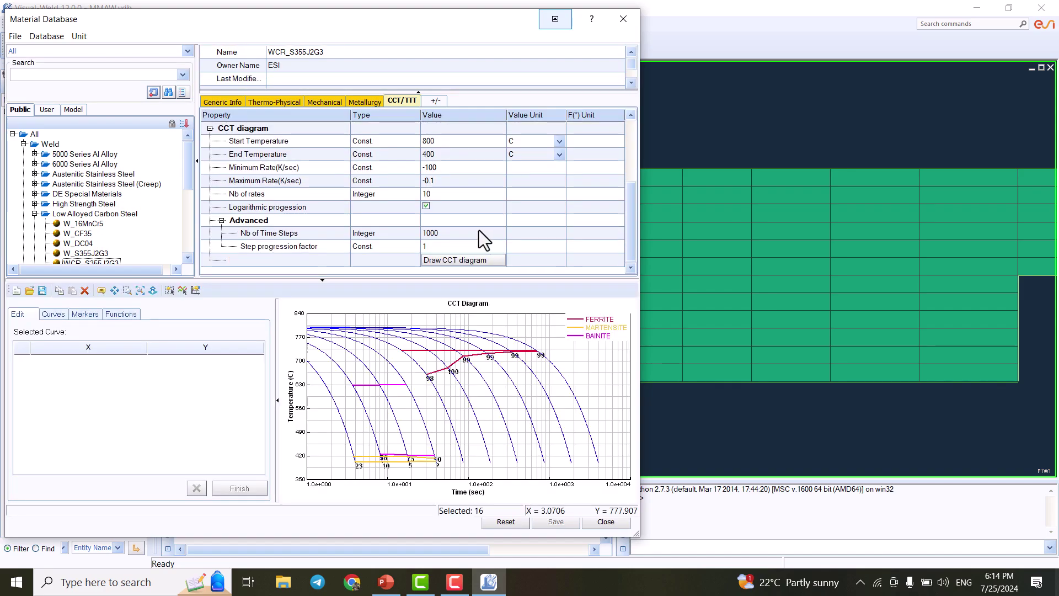
scroll(454, 387, "down", 2)
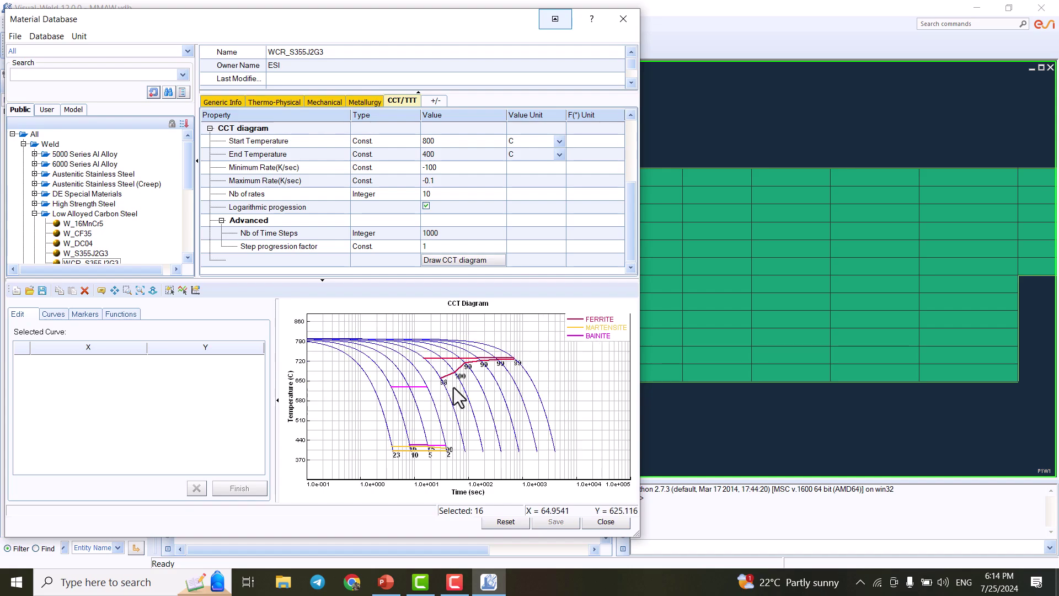
scroll(530, 371, "down", 2)
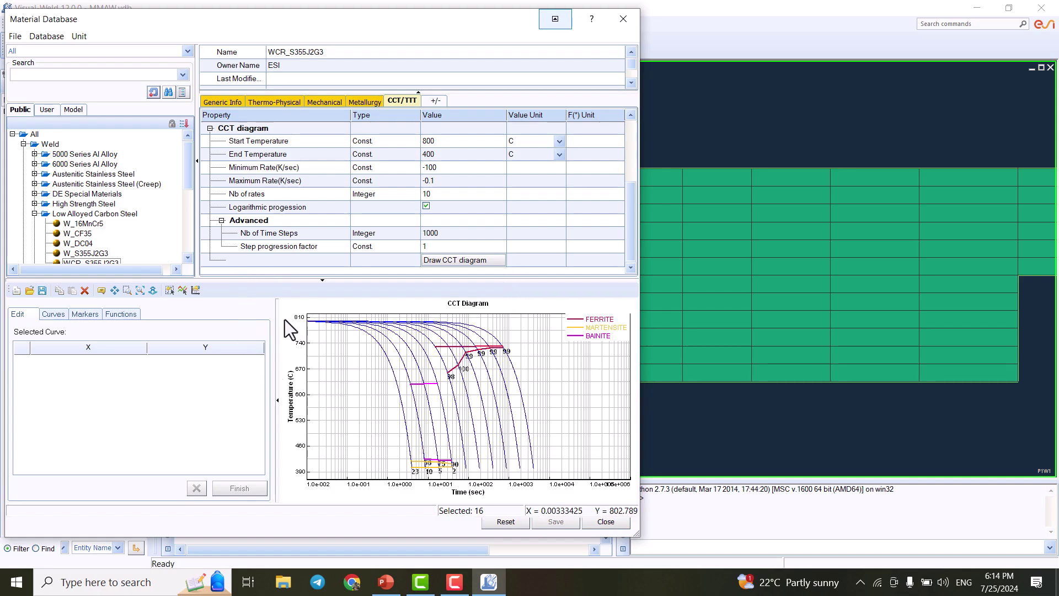
left_click(600, 520)
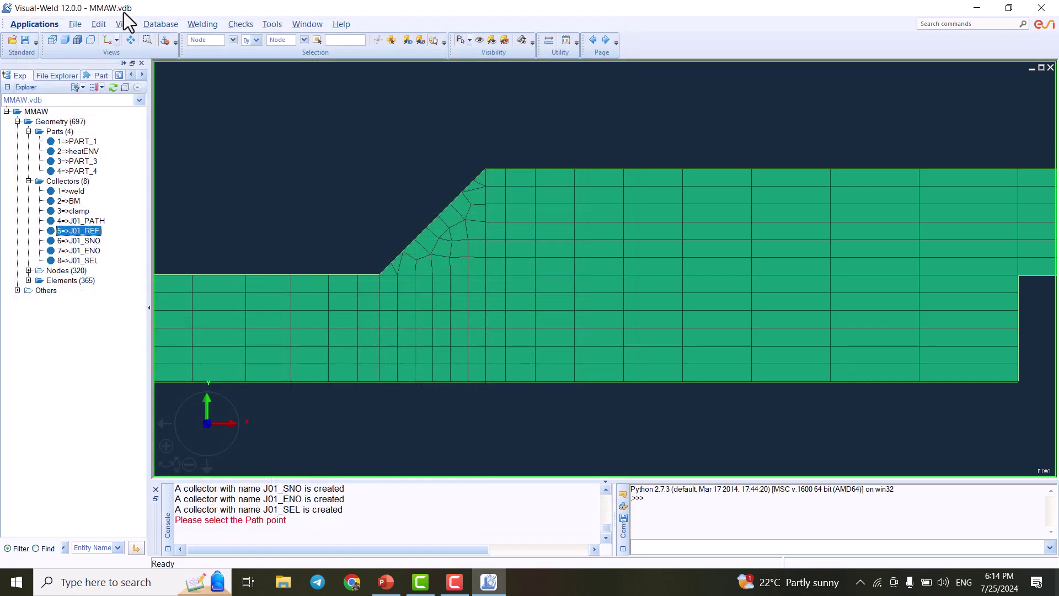
- Reopen the Material Database and review WCR_S355J2G3's Mechanical and Metallurgy data
left_click(164, 40)
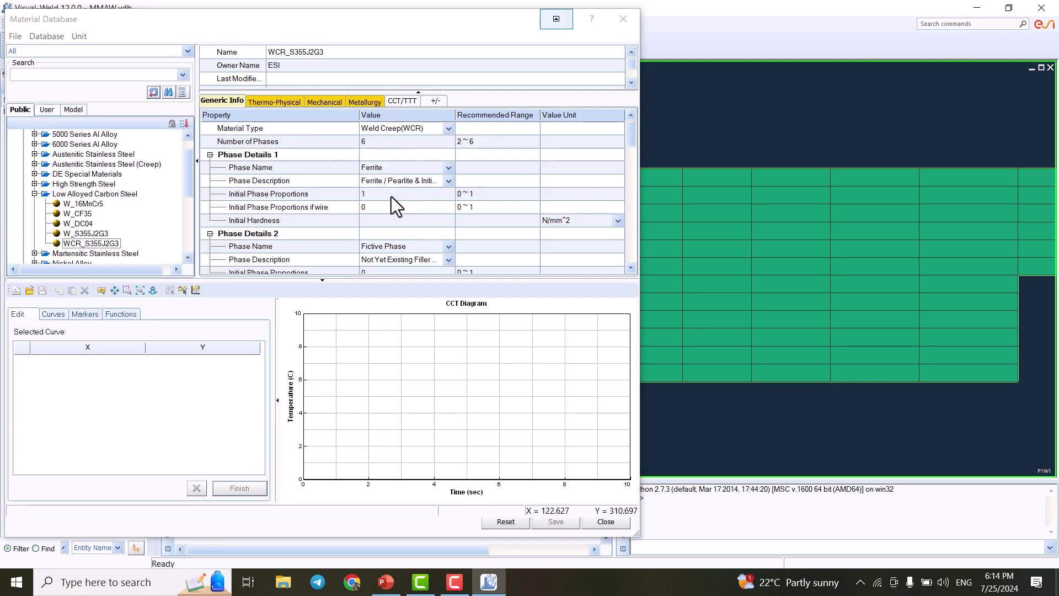
left_click(323, 103)
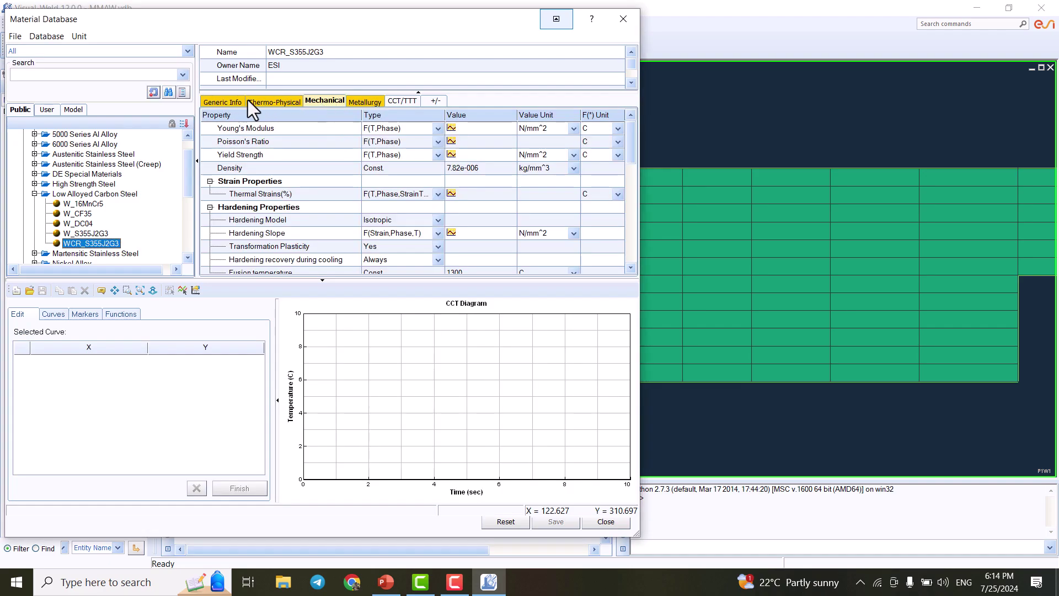
left_click(362, 102)
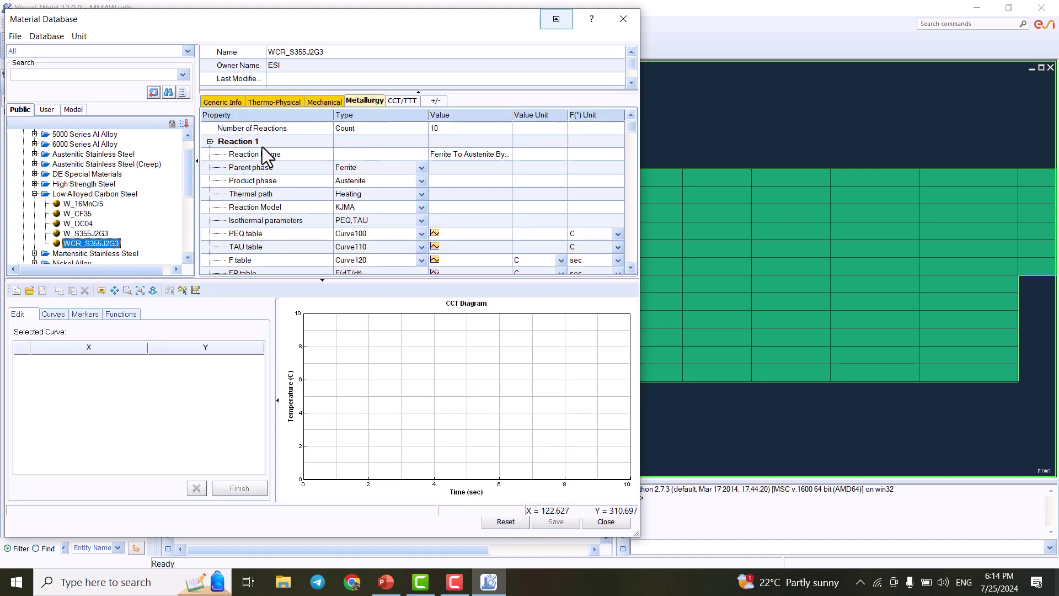
scroll(262, 147, "down", 2)
scroll(330, 154, "up", 2)
scroll(464, 154, "down", 5)
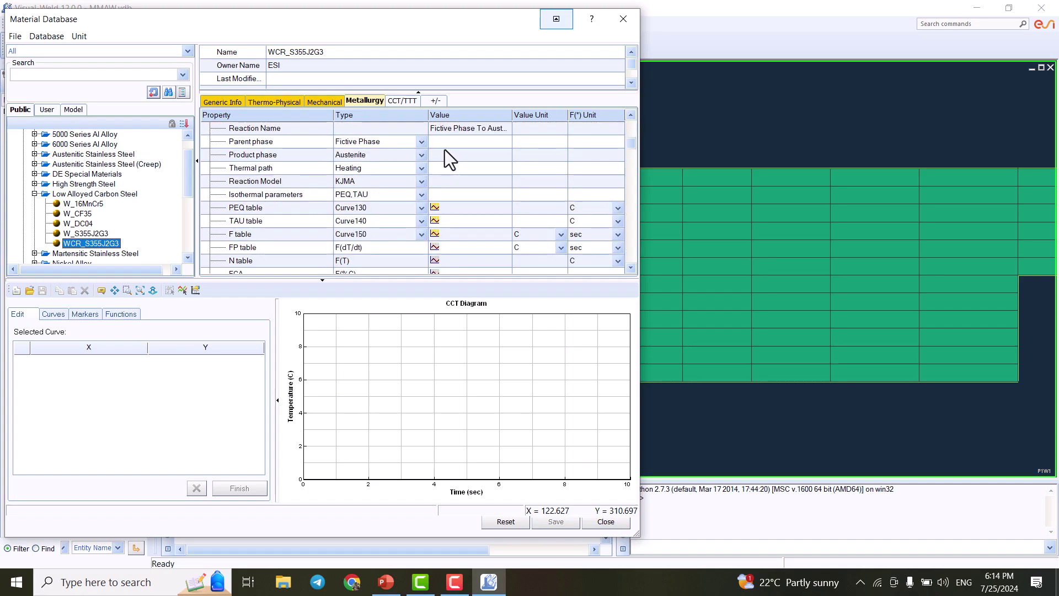
left_click(323, 103)
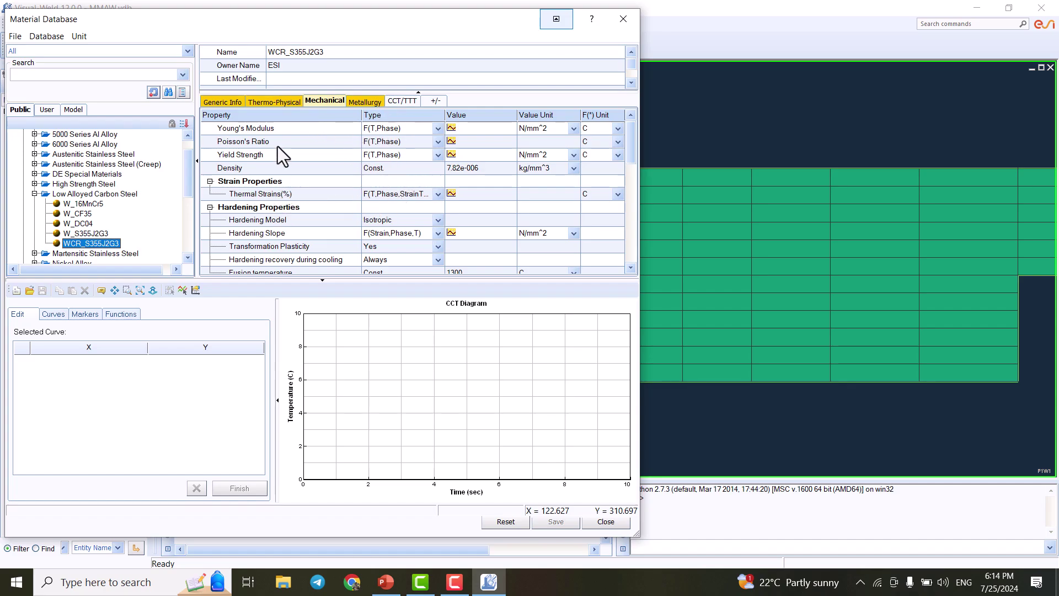
- Check the Thermo-Physical and Generic Info tabs and compare phases with the PowerPoint phase slide
left_click(271, 103)
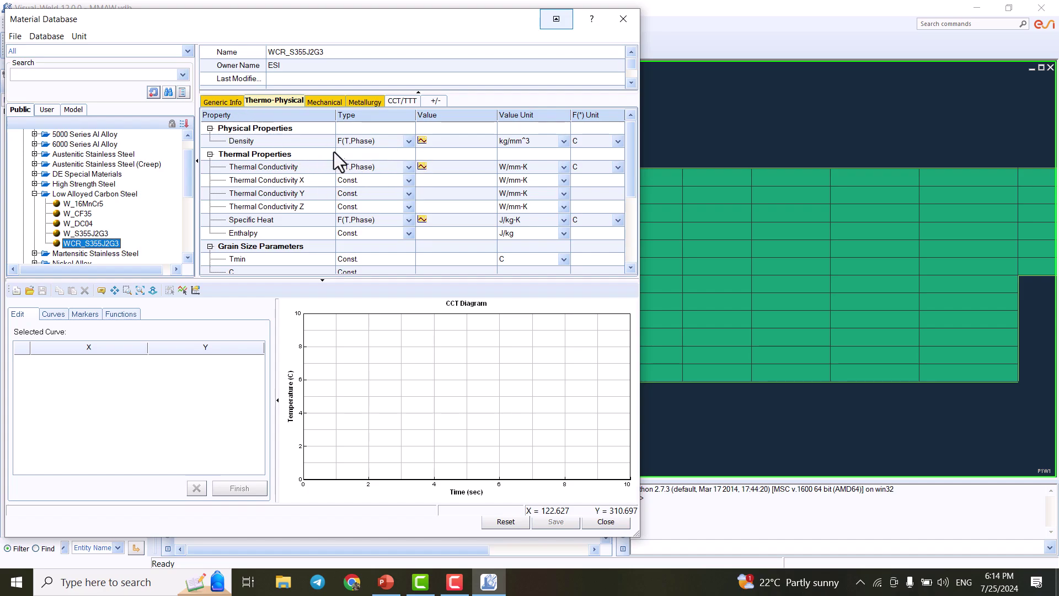
scroll(329, 141, "down", 4)
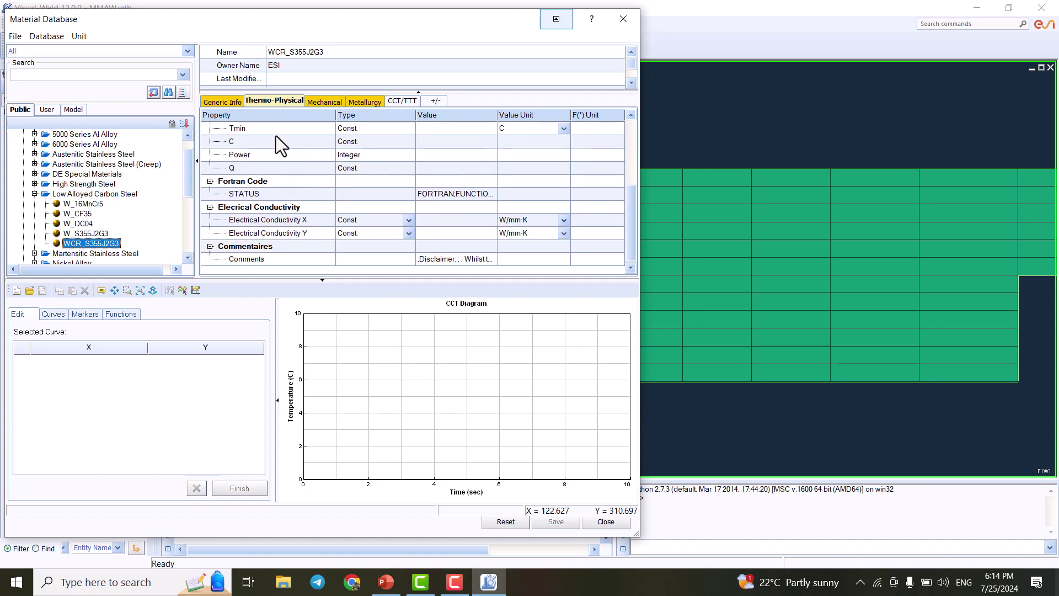
left_click(224, 102)
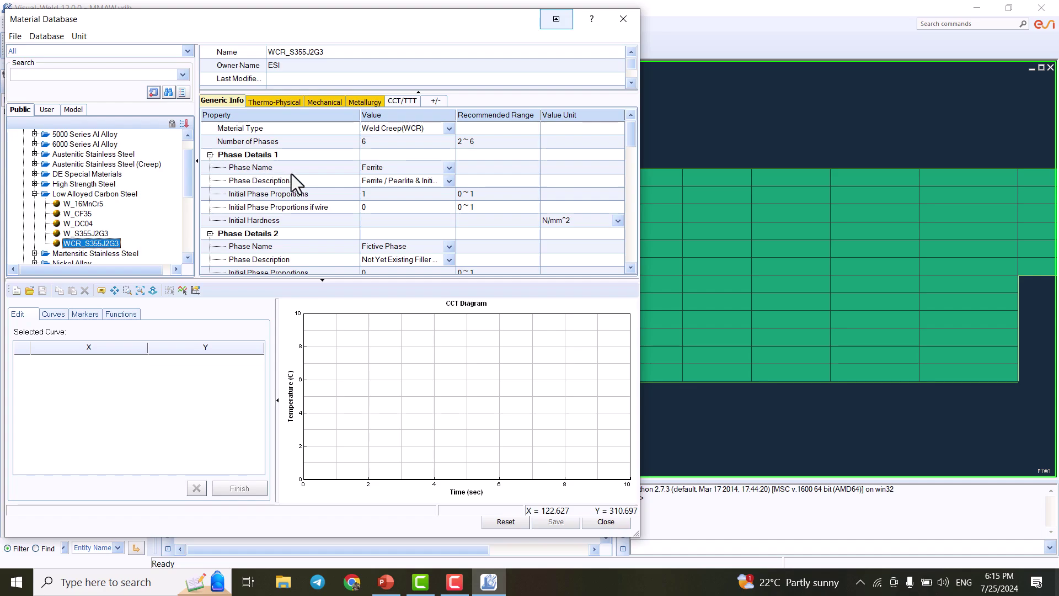
left_click(386, 582)
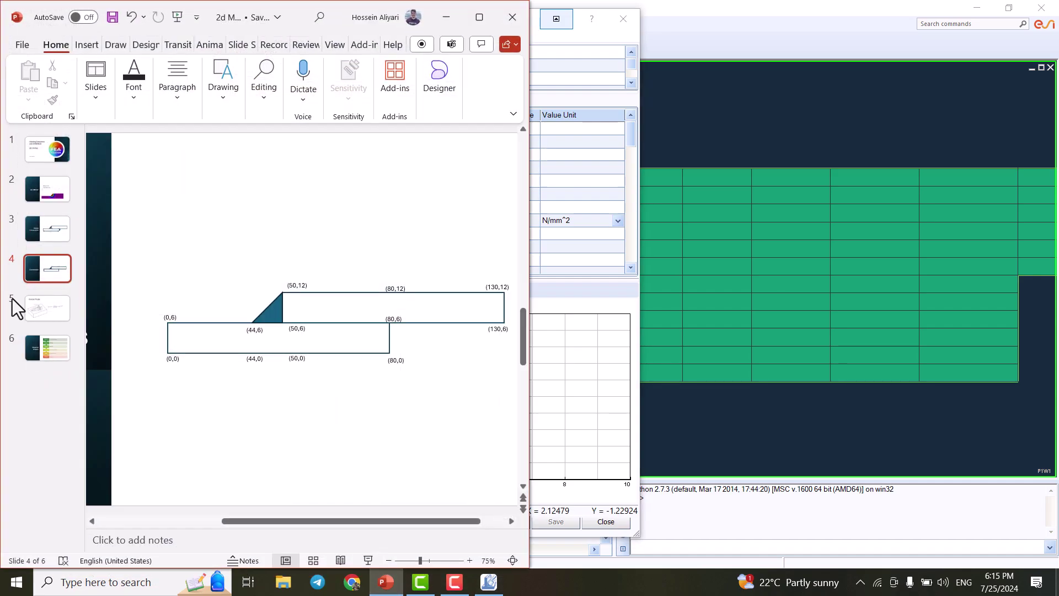
left_click(41, 358)
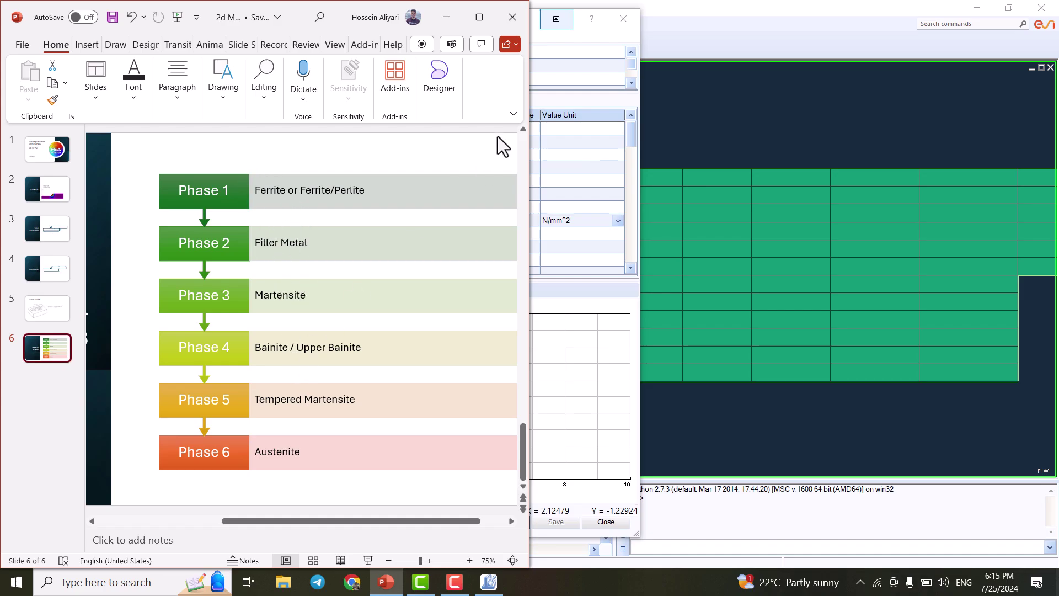
left_click(572, 43)
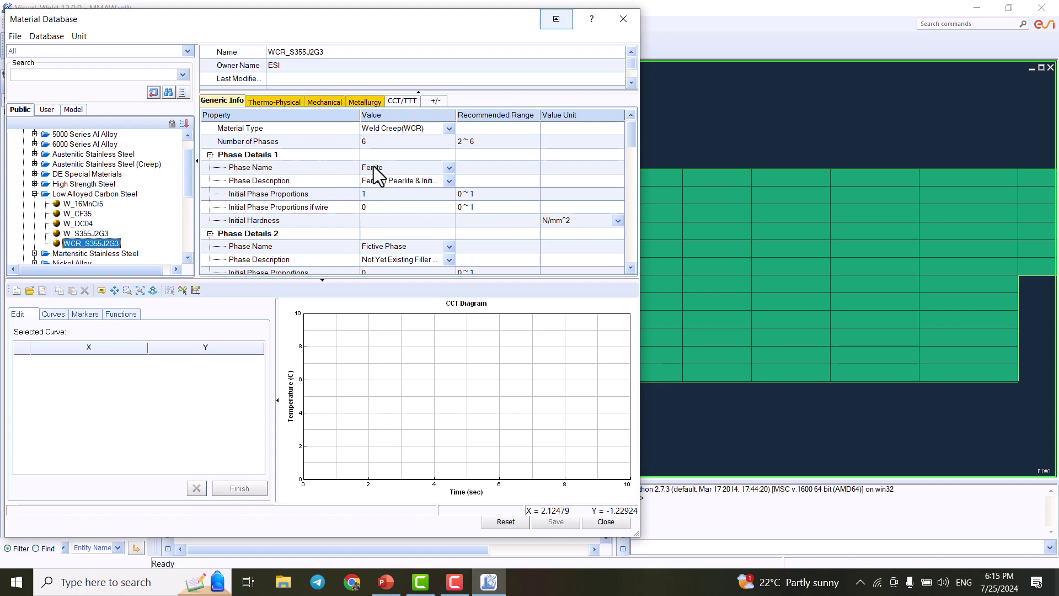
- Scroll through the remaining CCT/TTT phase properties and close the Material Database
scroll(373, 166, "down", 1)
scroll(389, 207, "down", 3)
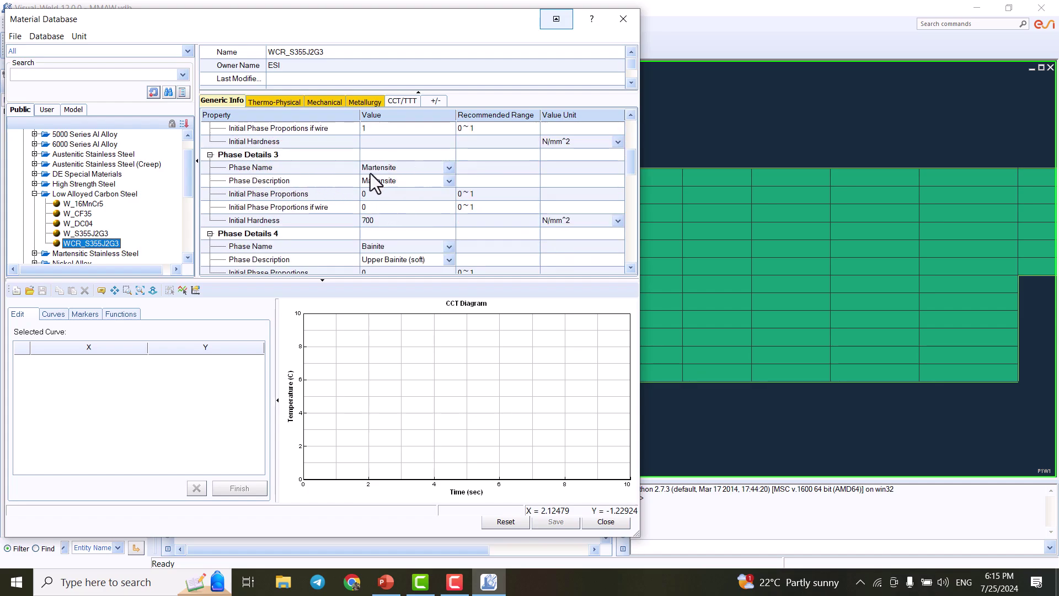
scroll(382, 171, "down", 2)
scroll(382, 170, "down", 5)
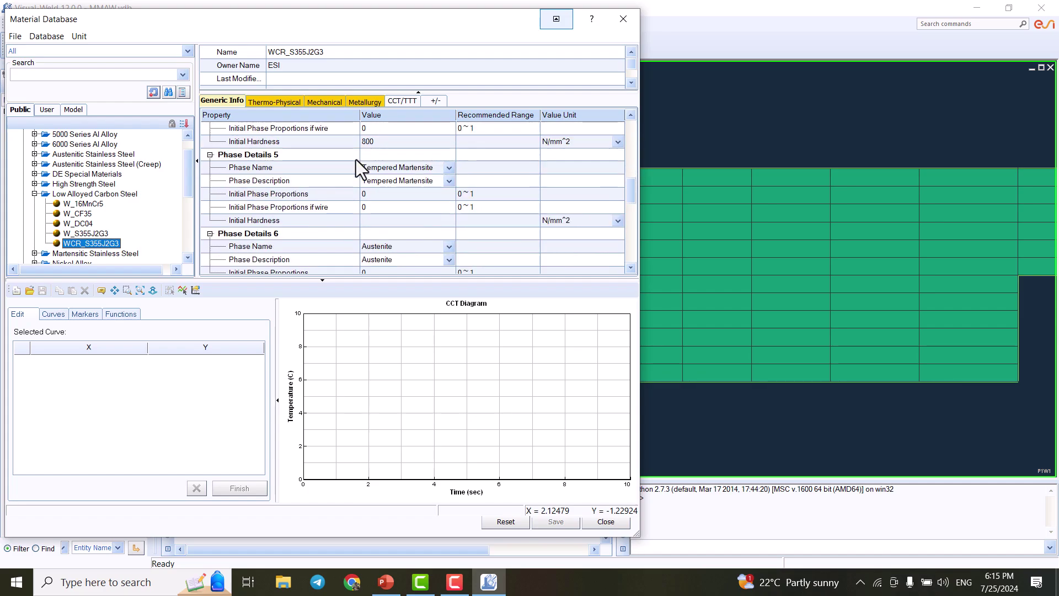
left_click(621, 16)
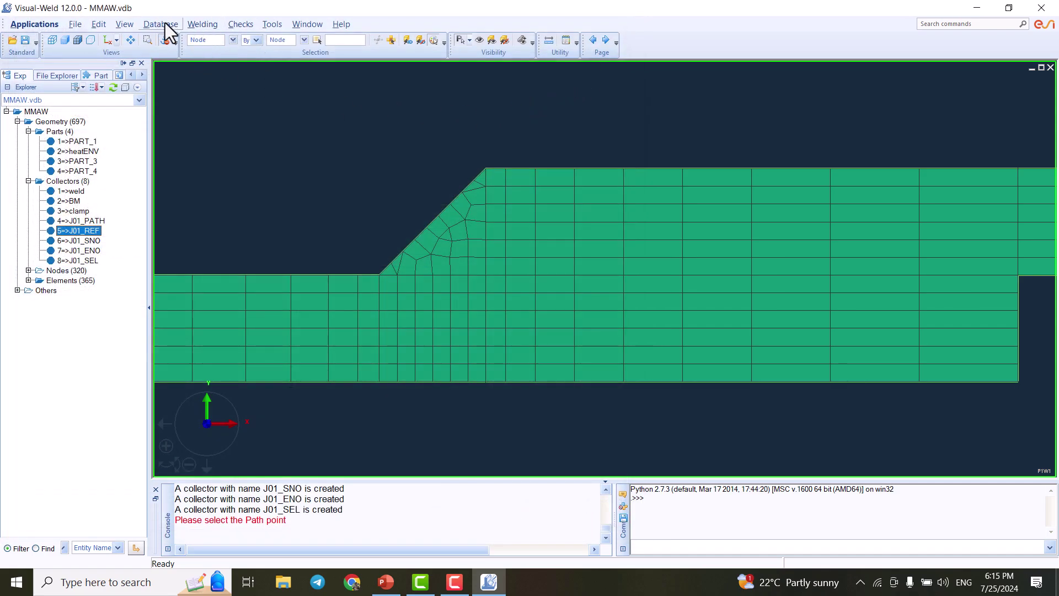
- Start a Welding Advisor project named MMAW, with the SYSWELD MMAW folder as working directory
left_click(200, 24)
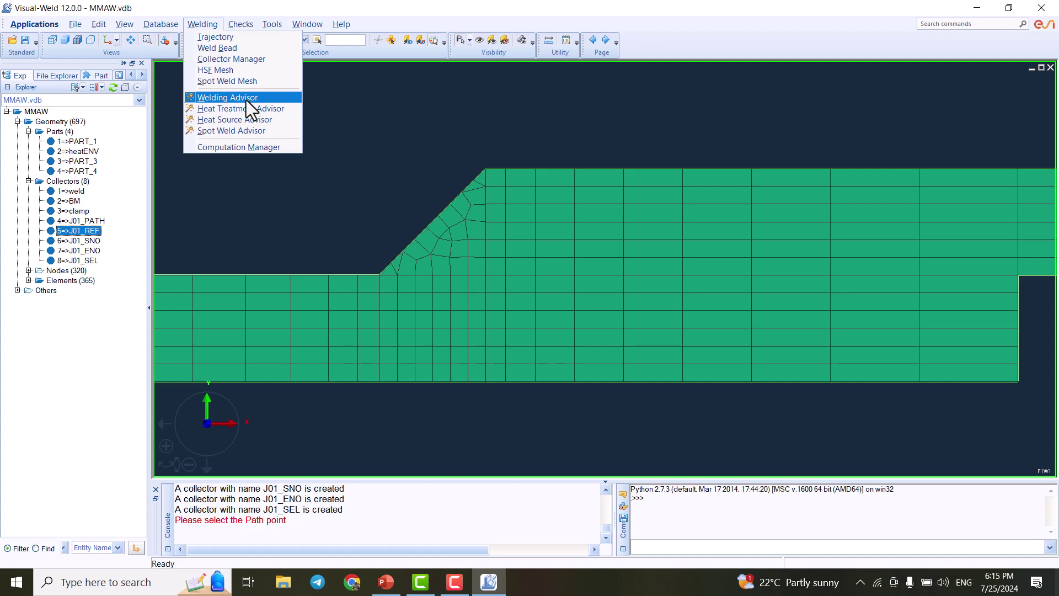
left_click(218, 97)
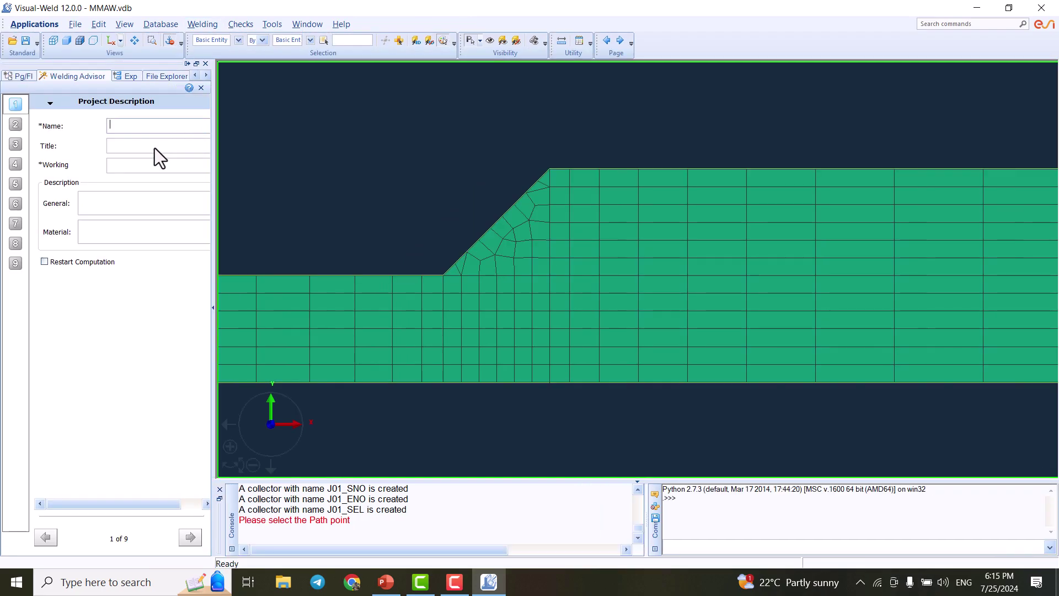
left_click_drag(212, 100, 274, 104)
left_click(131, 127)
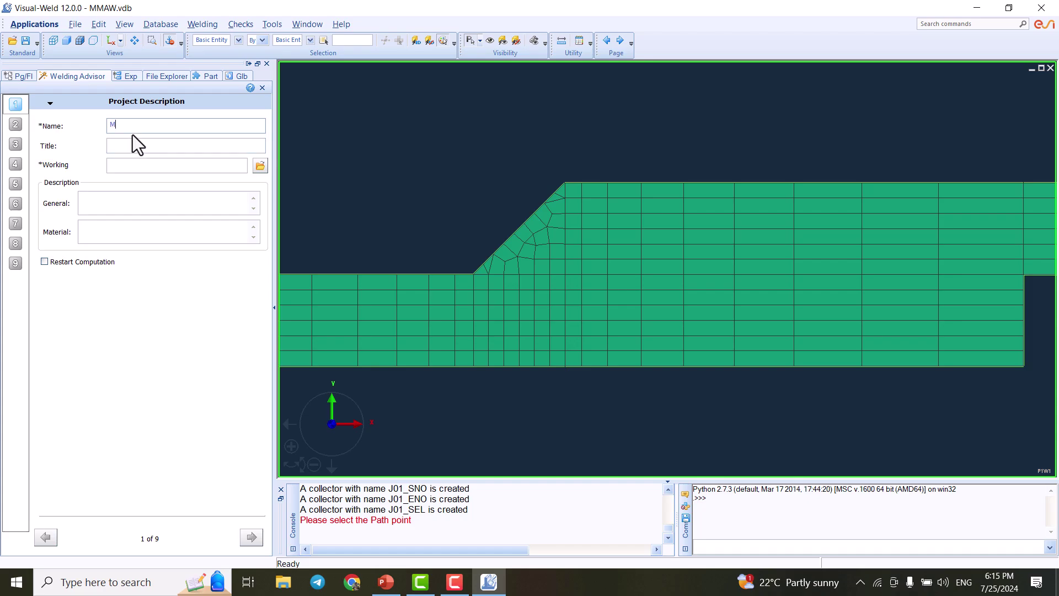
type("MMAW")
left_click(136, 165)
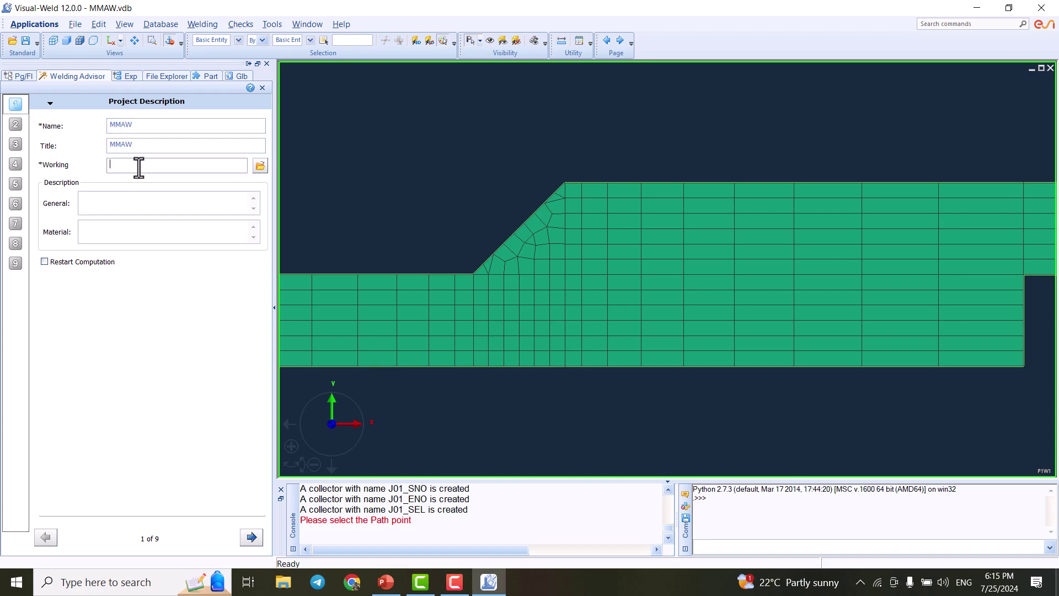
left_click(260, 166)
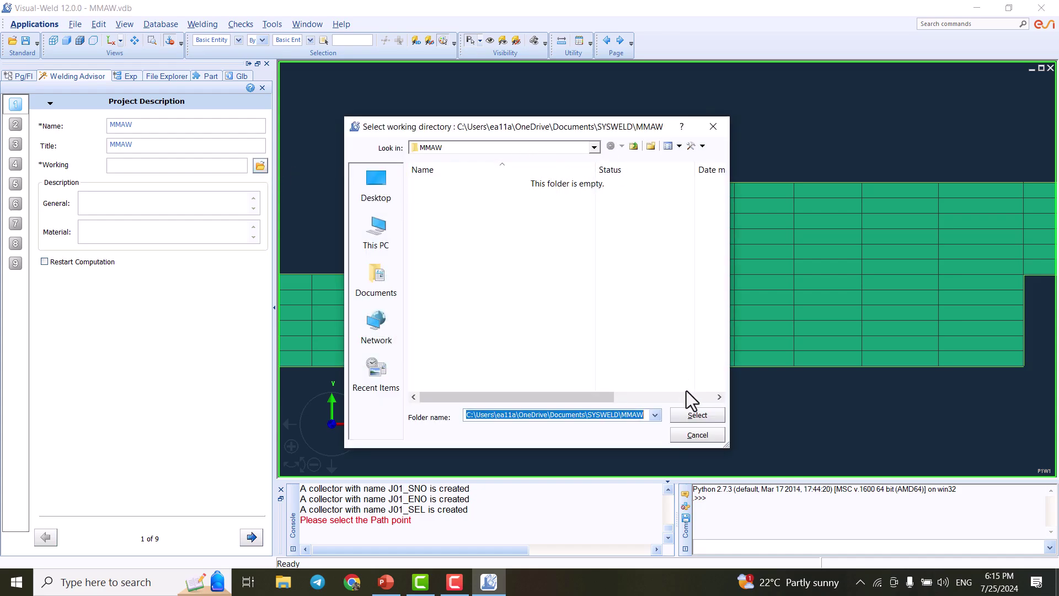
left_click(698, 415)
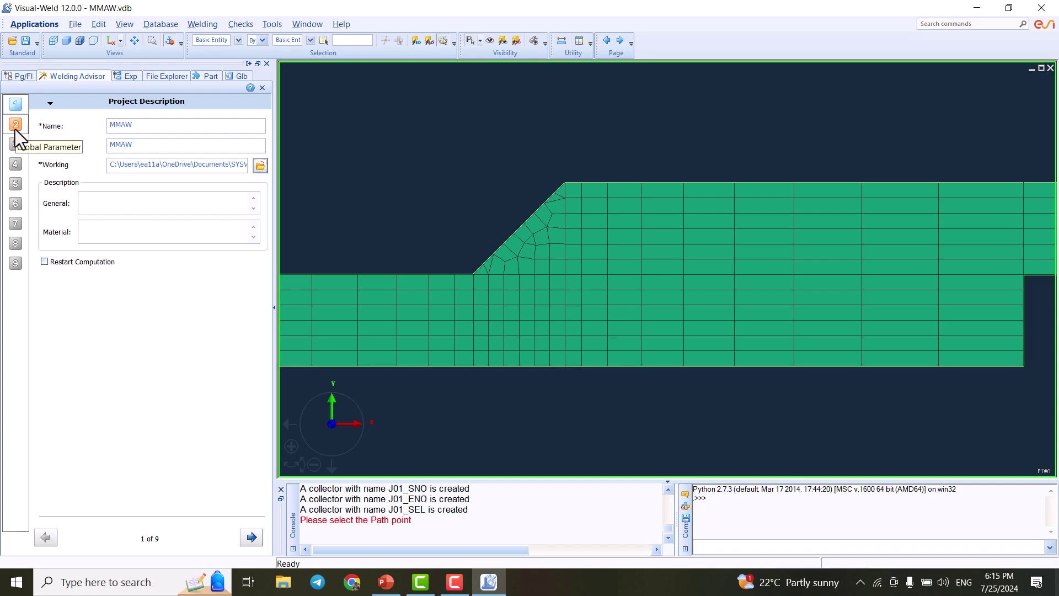
- Choose 2D Cross Section computation on the Global Parameter page and continue to Component Properties
left_click(254, 537)
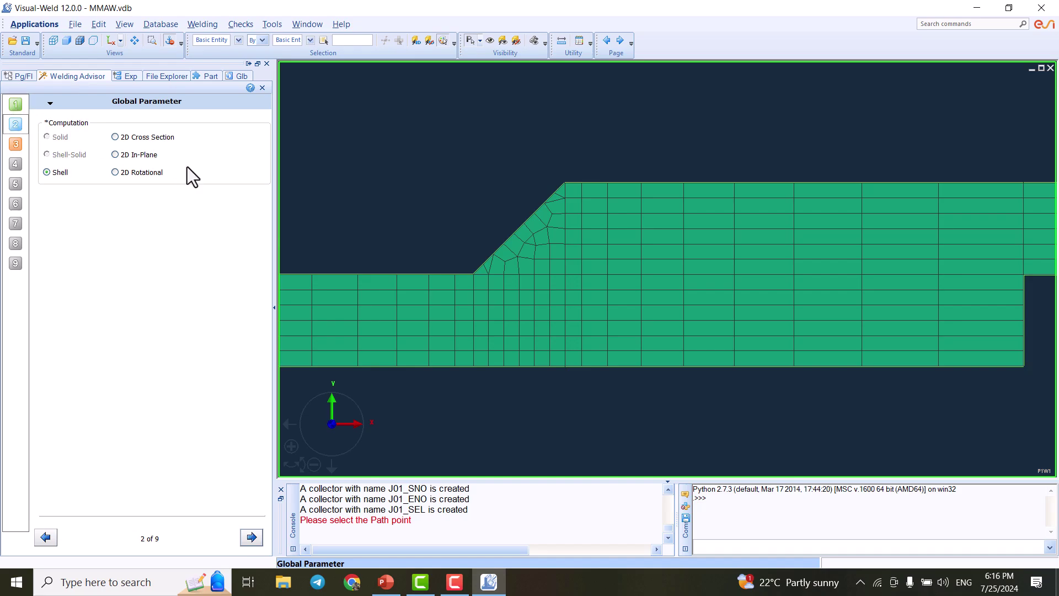
left_click(116, 137)
left_click(251, 537)
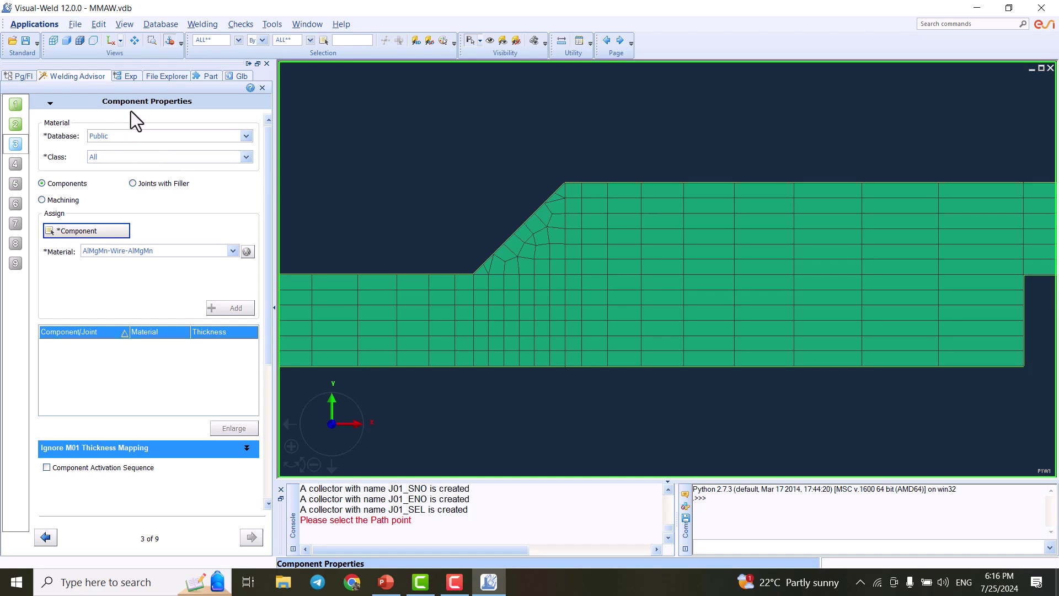
- Select the Low Alloyed Carbon Steel class and material S355J2G3
scroll(538, 243, "down", 2)
scroll(556, 243, "down", 1)
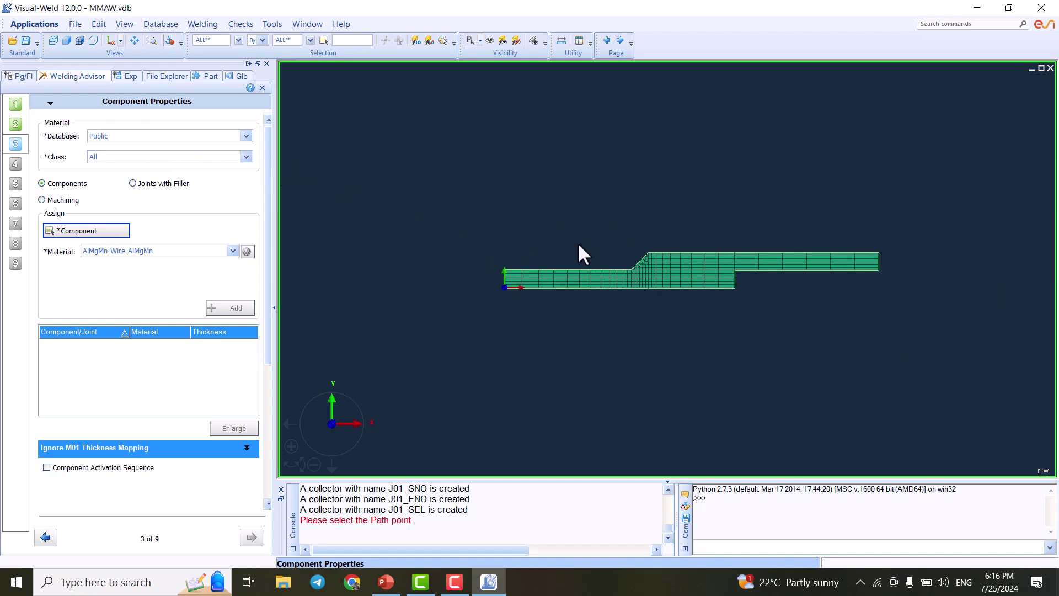
scroll(579, 253, "down", 1)
left_click(232, 252)
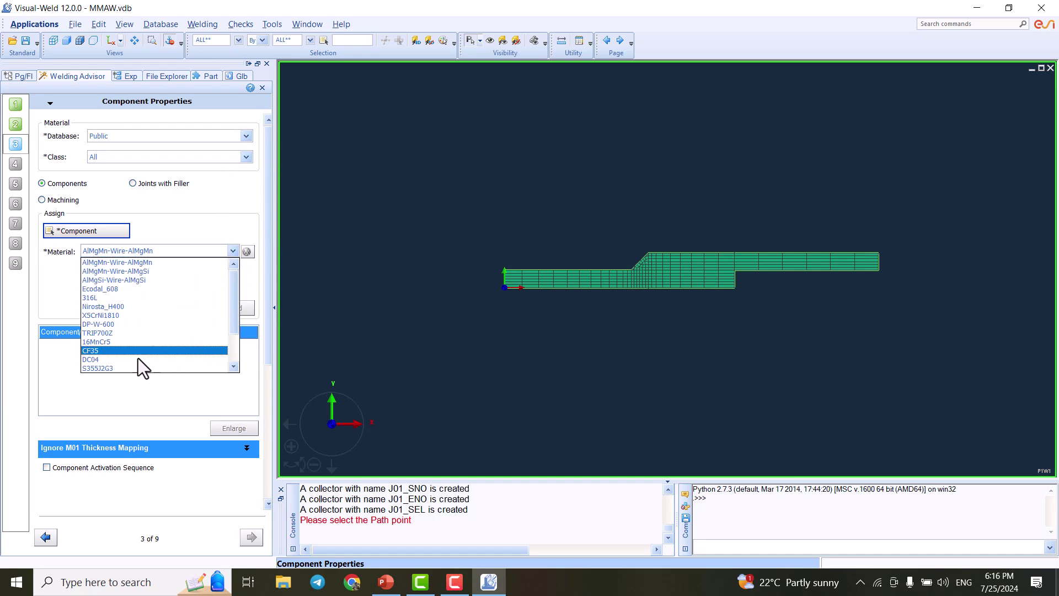
left_click(111, 369)
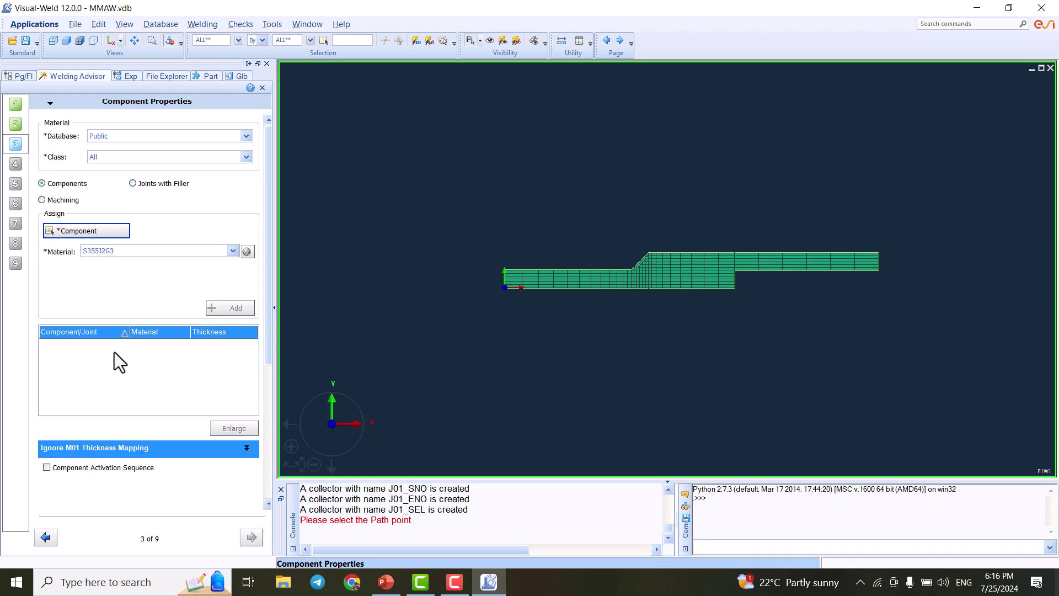
left_click(249, 157)
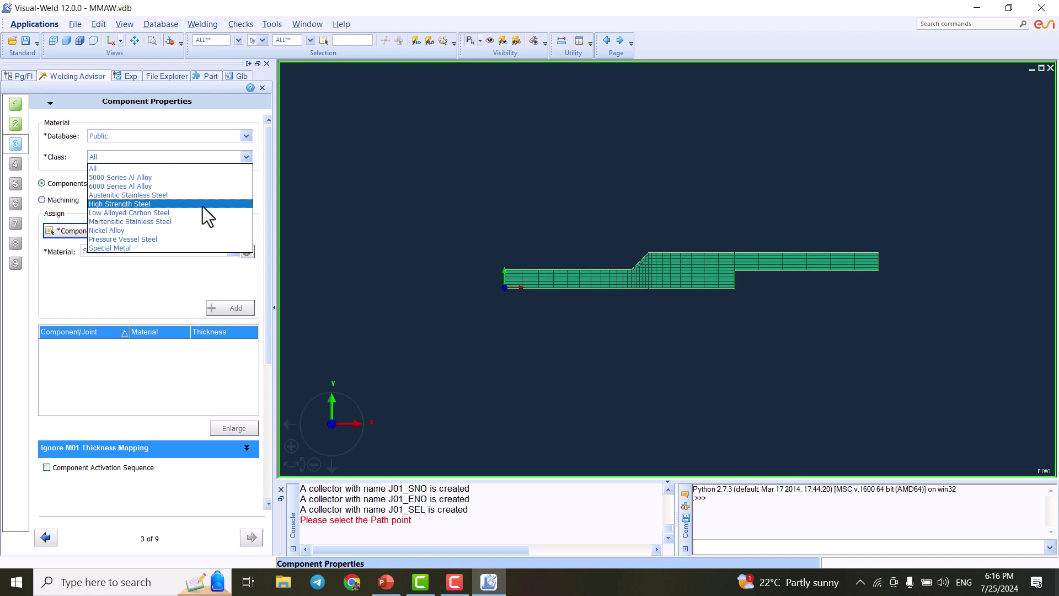
left_click(168, 213)
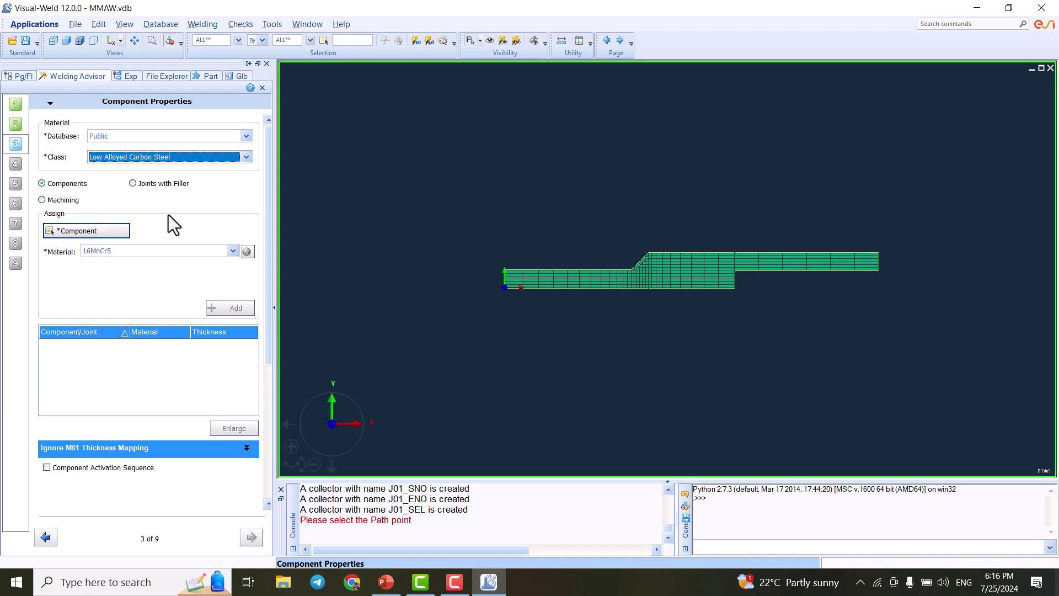
left_click(233, 251)
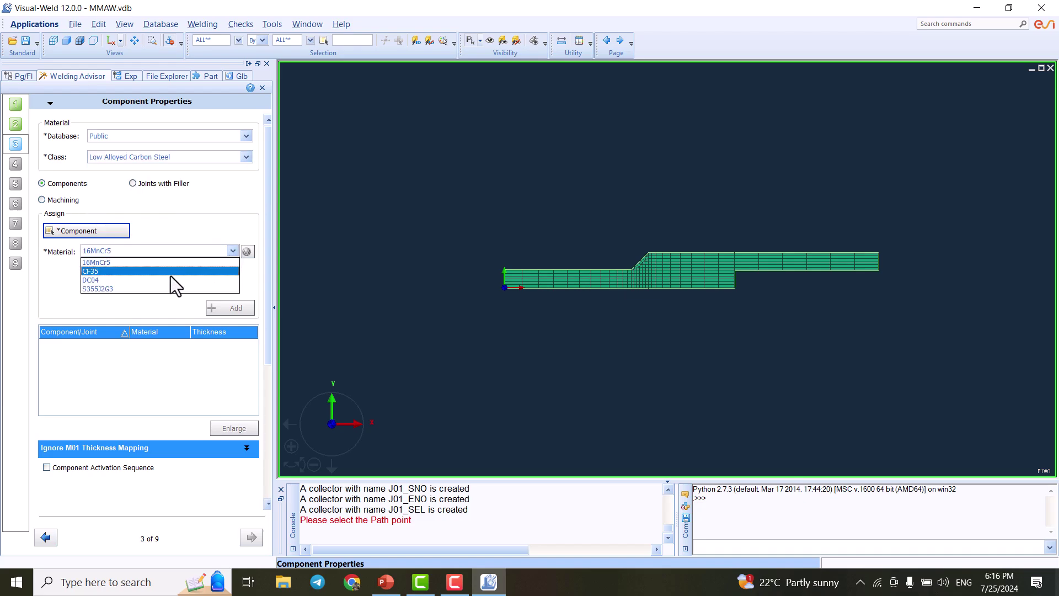
left_click(115, 289)
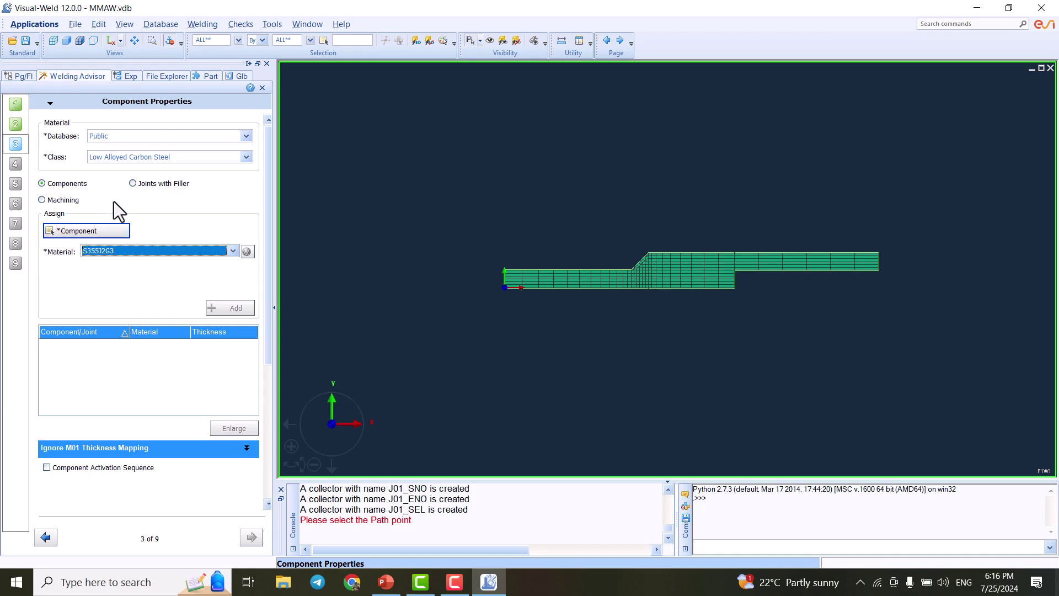
- Pick the BM component and add its S355J2G3 assignment to the list
left_click(106, 232)
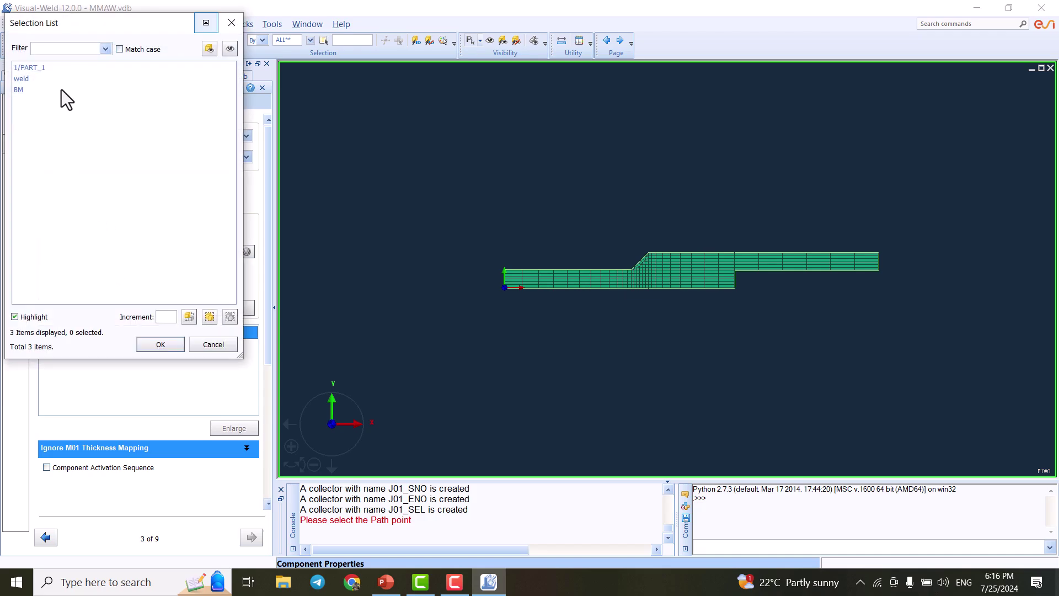
left_click(19, 89)
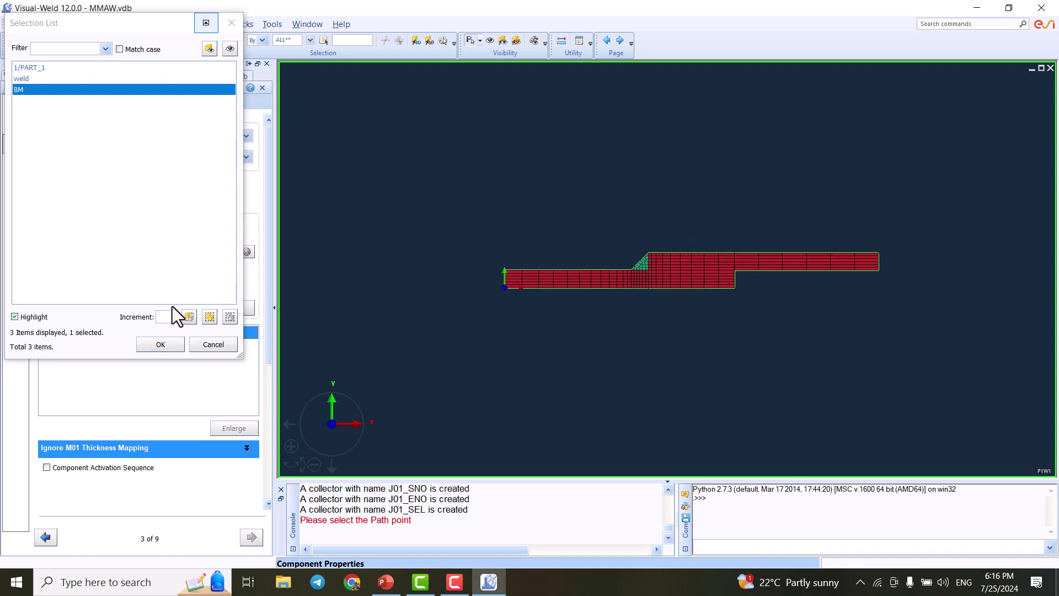
left_click(161, 344)
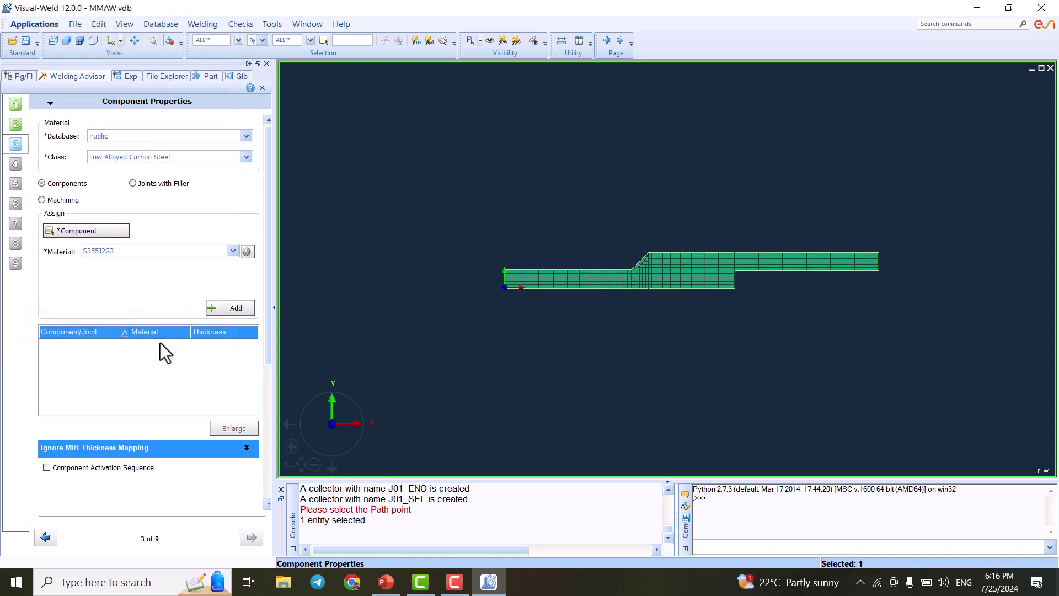
left_click(223, 307)
left_click(129, 348)
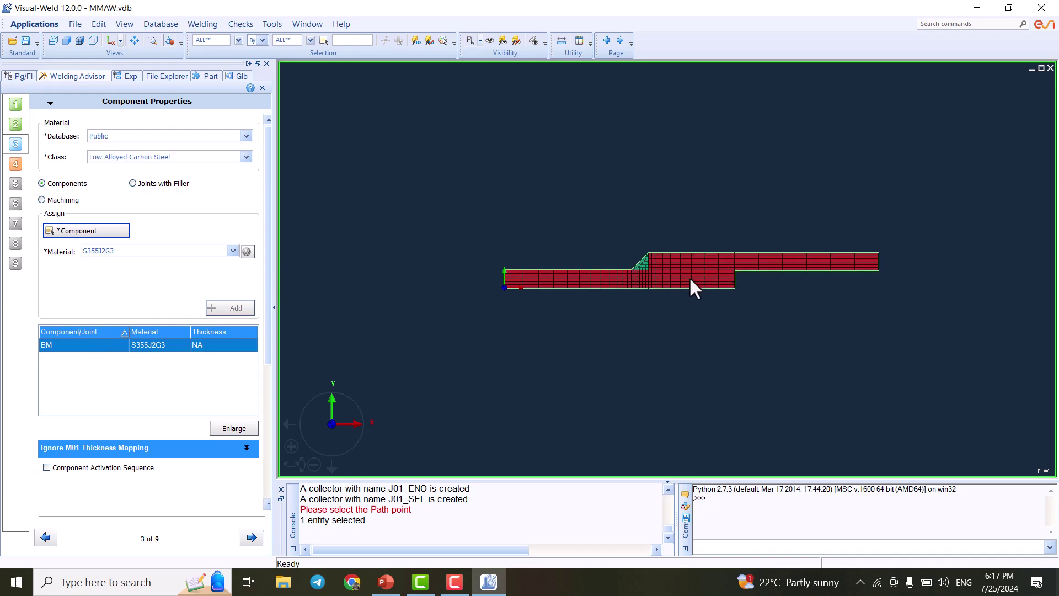
- Under Joints with Filler, pick the weld joint and add it with S355J2G3 filler
left_click(145, 183)
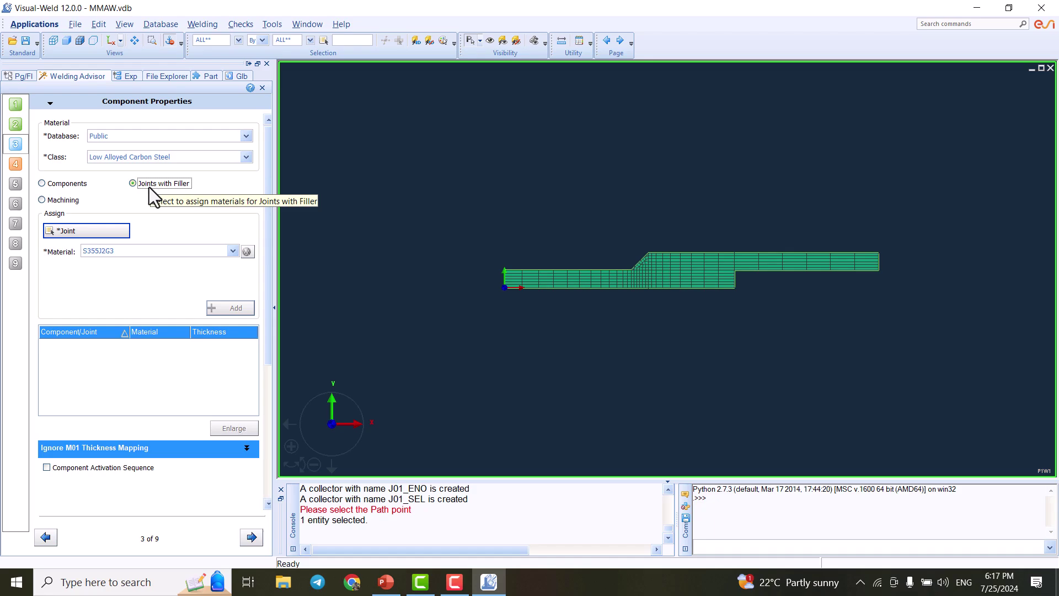
left_click(106, 235)
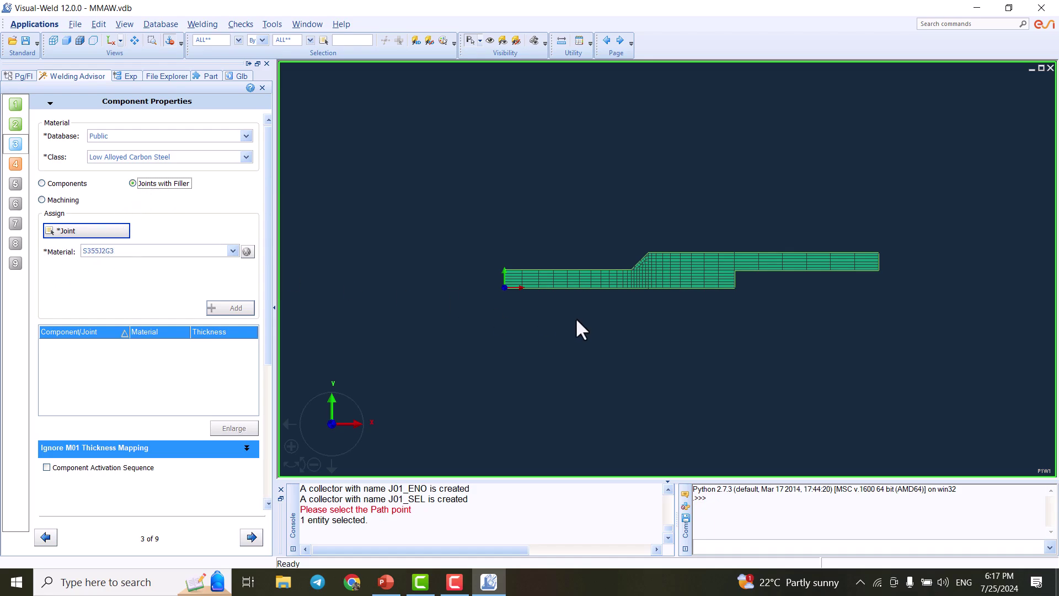
scroll(629, 267, "up", 4)
scroll(612, 262, "down", 2)
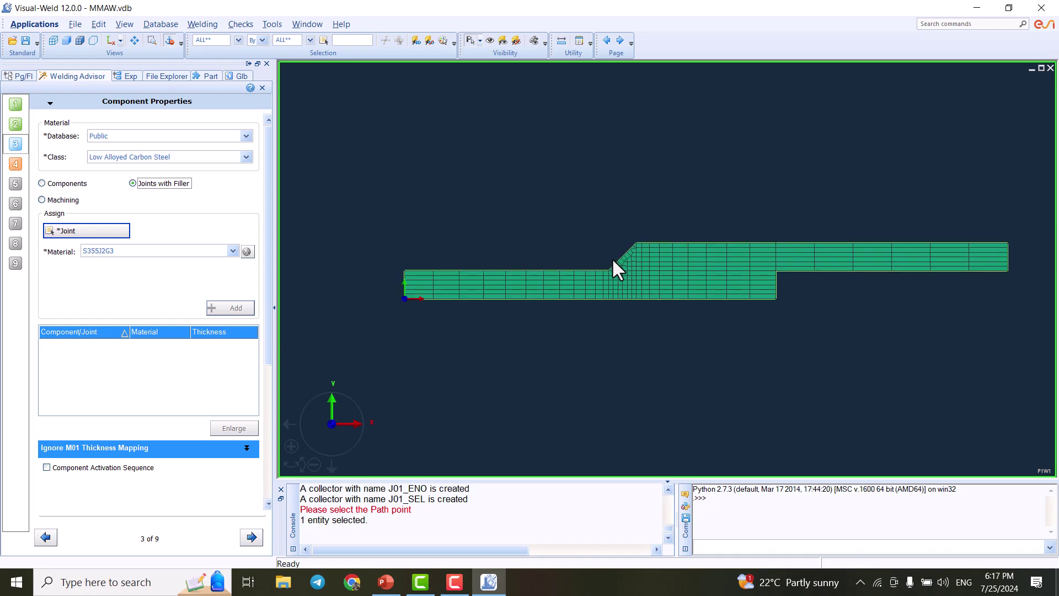
left_click(94, 233)
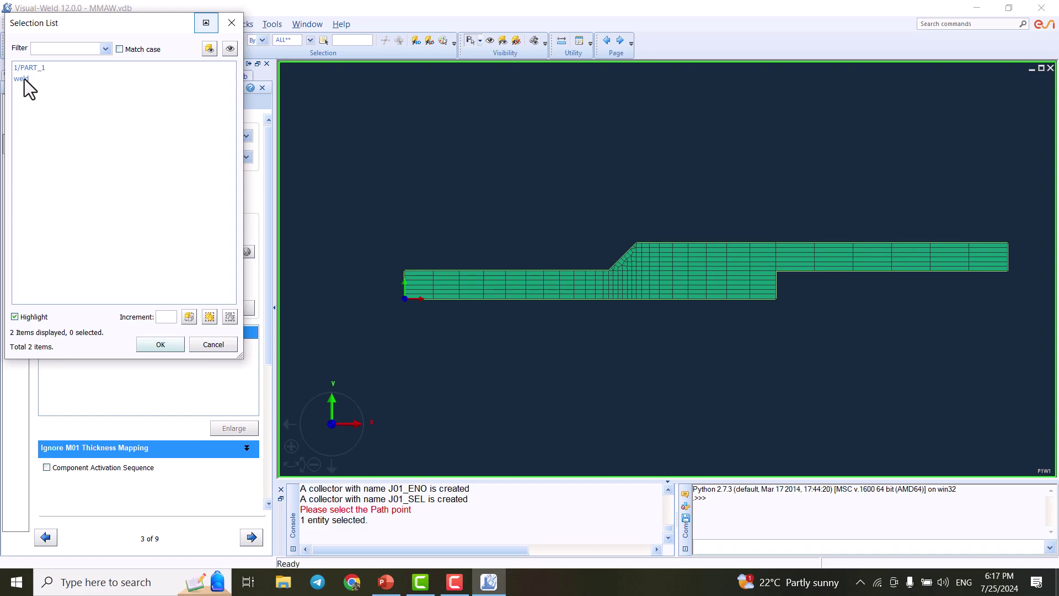
left_click(23, 78)
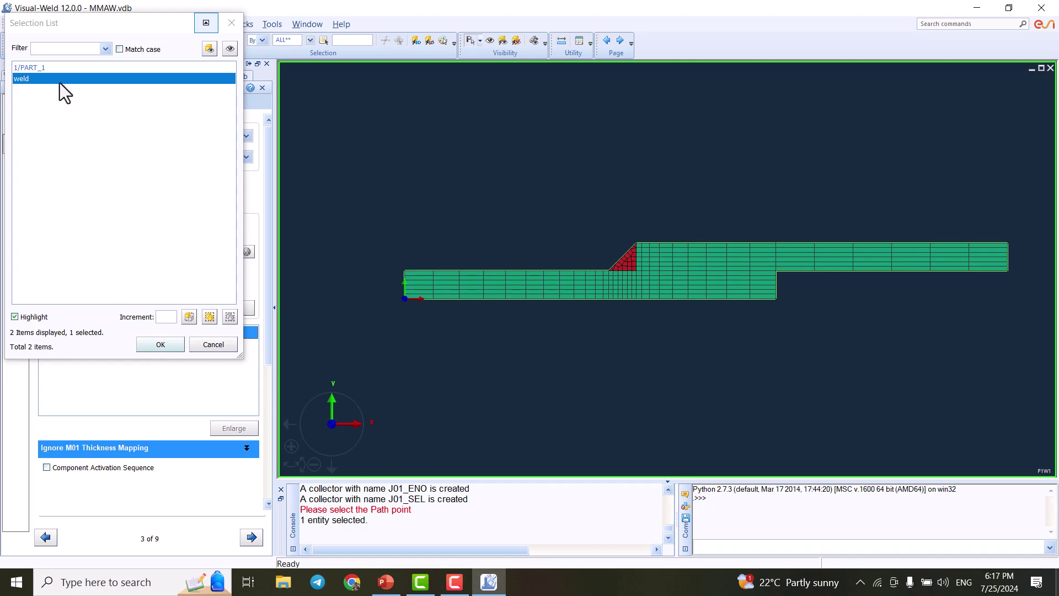
left_click(160, 344)
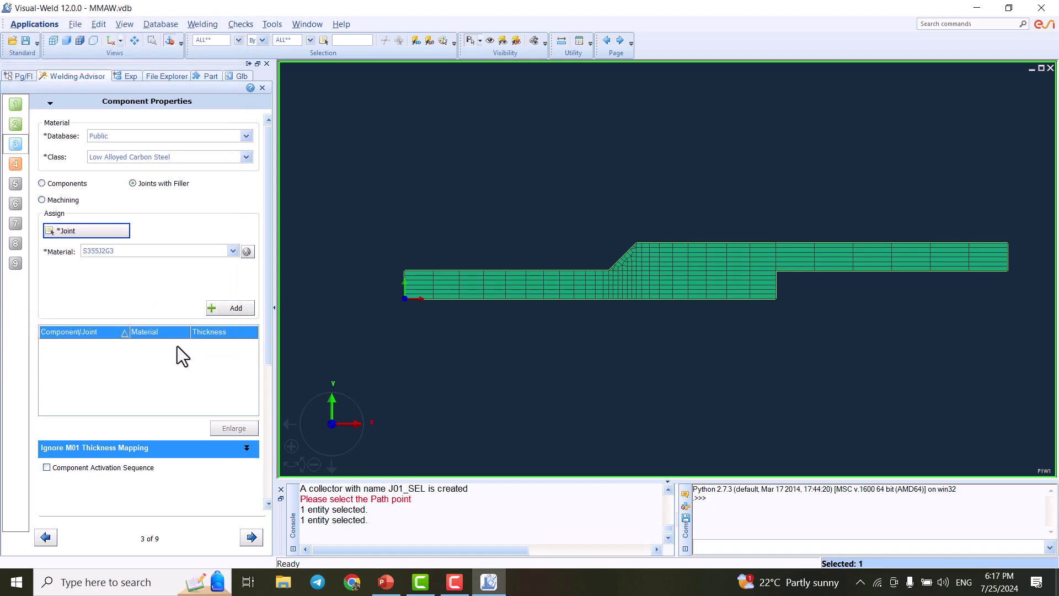
left_click(228, 309)
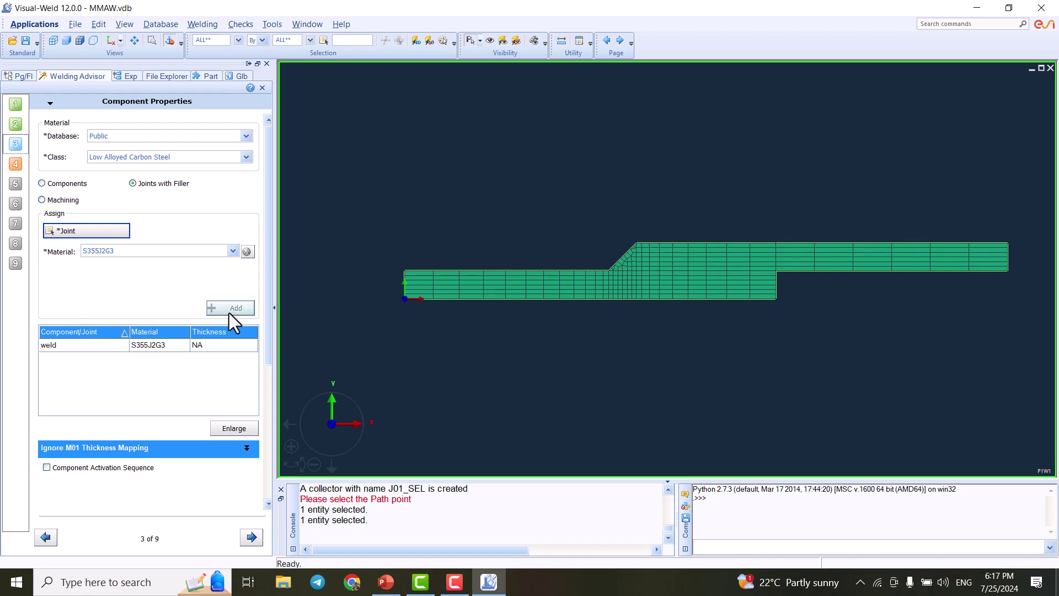
left_click(150, 344)
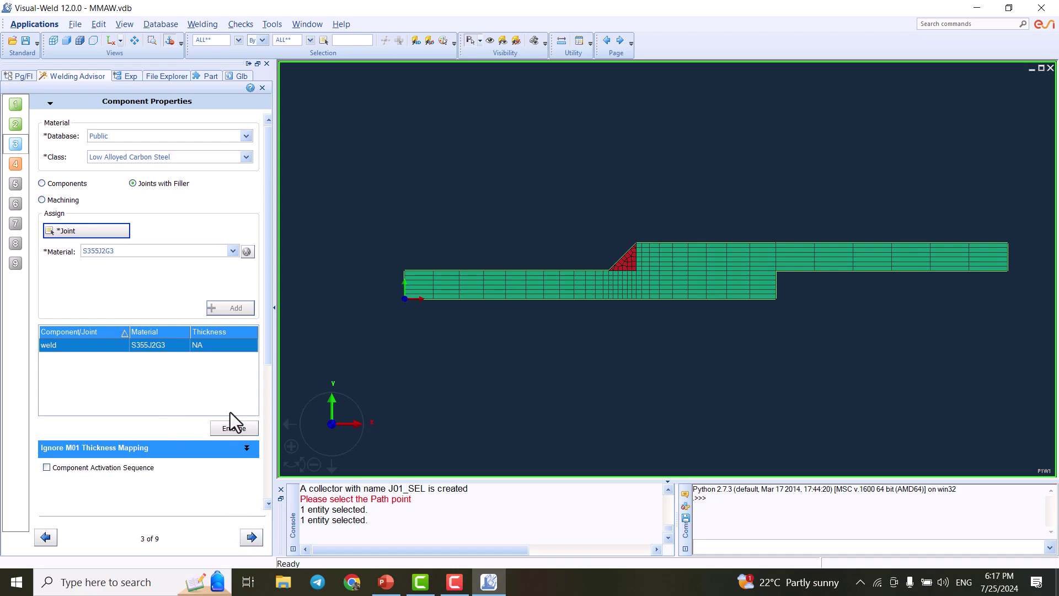
- On the Welding Process page, choose Manual Metal ARC as the process type
left_click(252, 536)
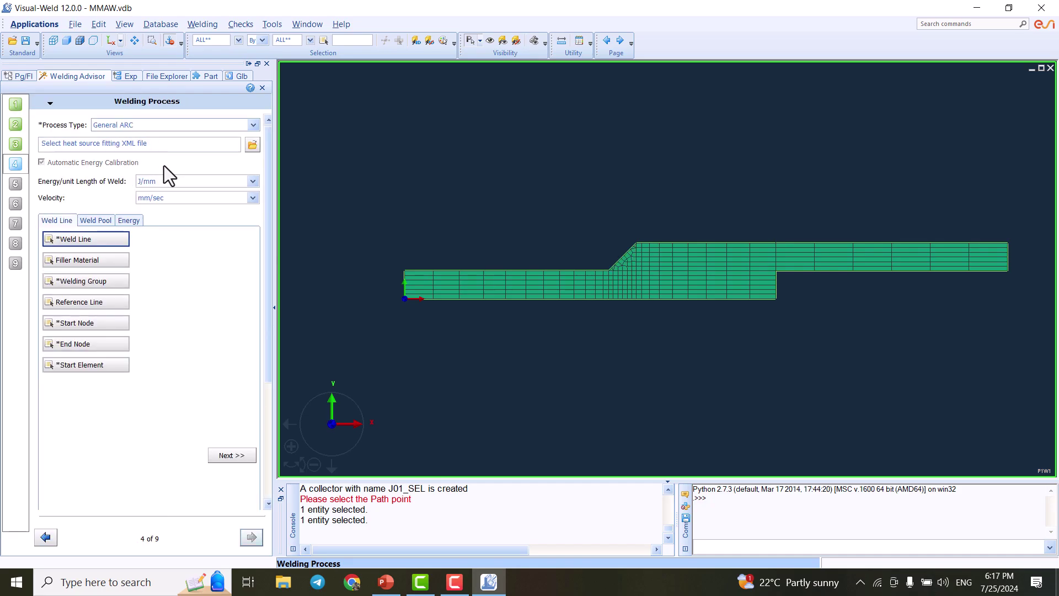
scroll(206, 249, "down", 1)
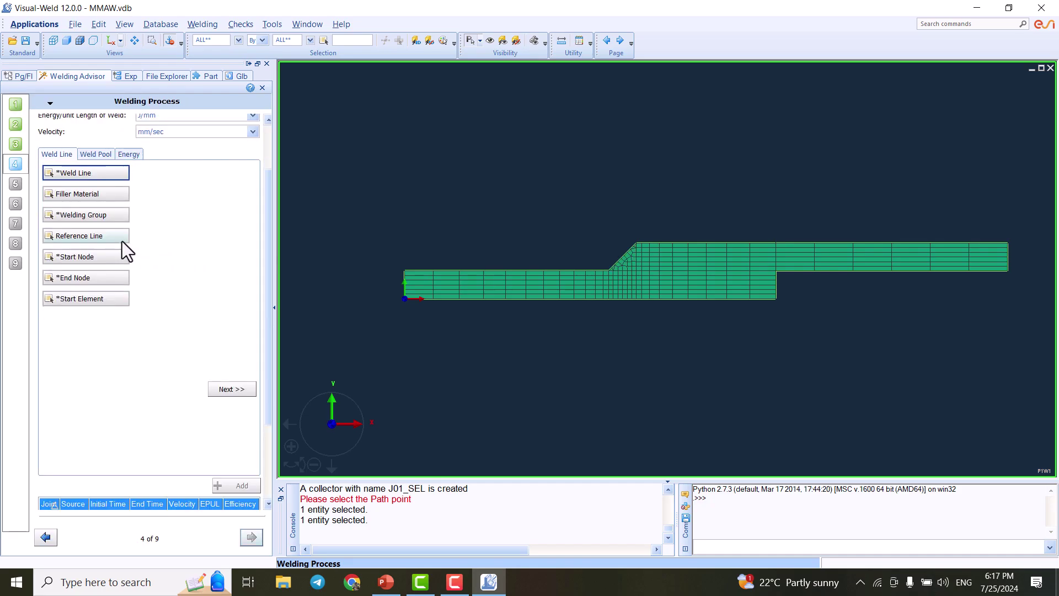
scroll(166, 238, "up", 1)
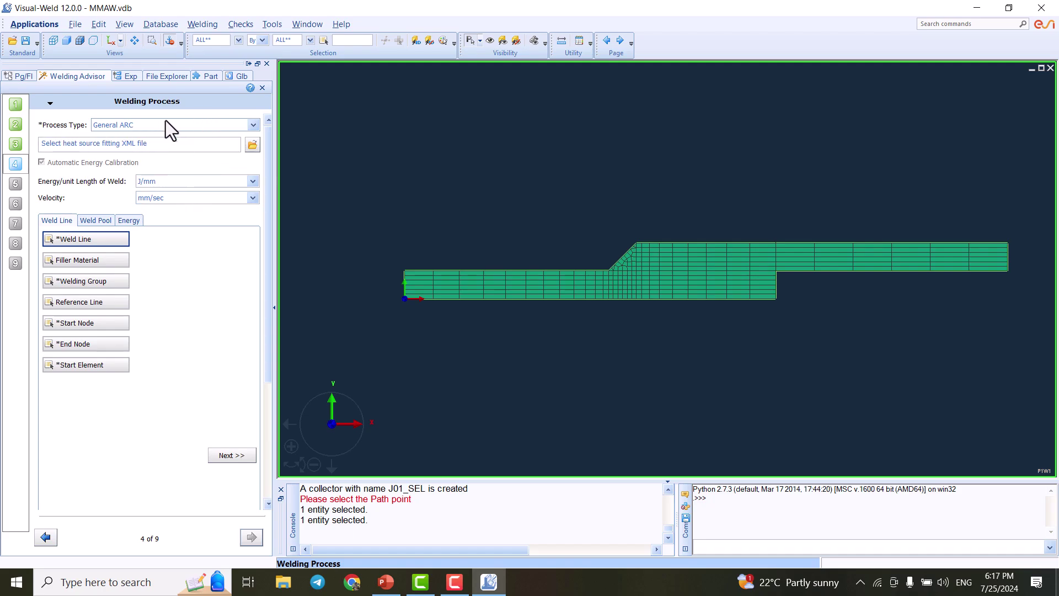
left_click(252, 125)
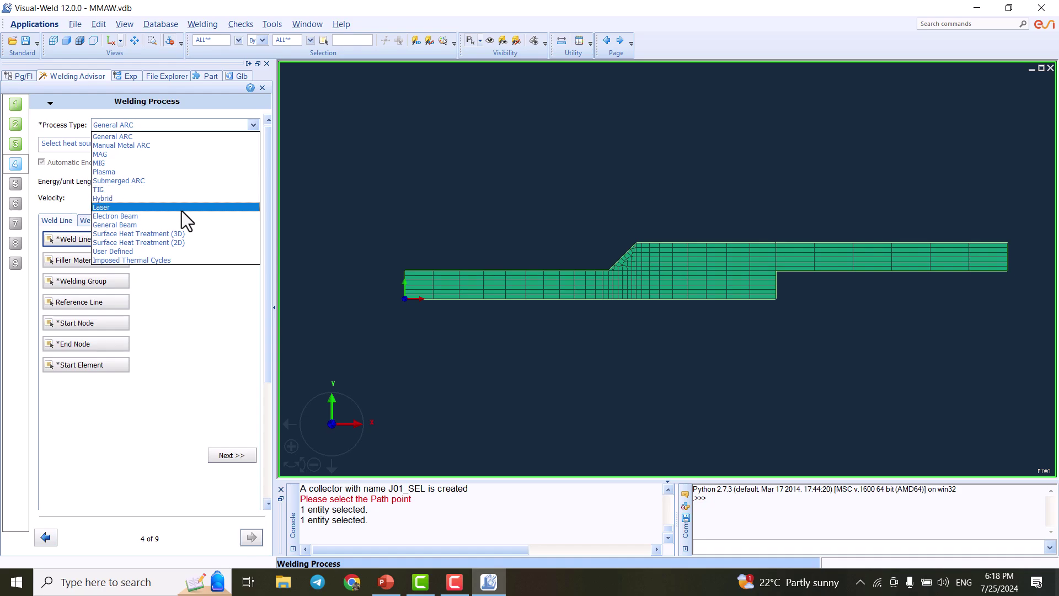
left_click(164, 145)
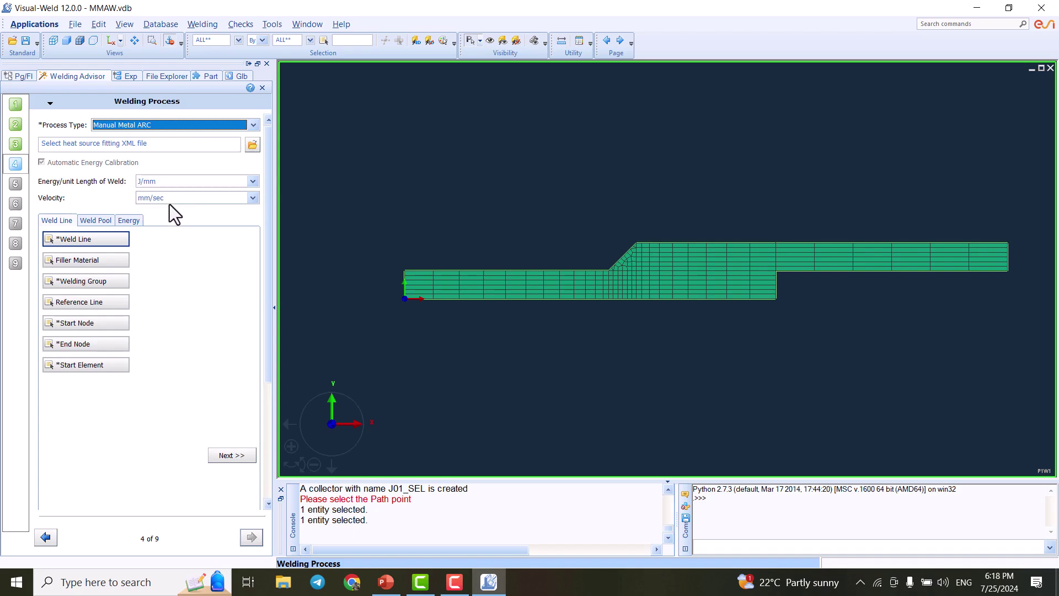
scroll(165, 221, "down", 3)
- Set the weld line to J01_PATH and the filler material to Filler_weld
scroll(161, 230, "up", 1)
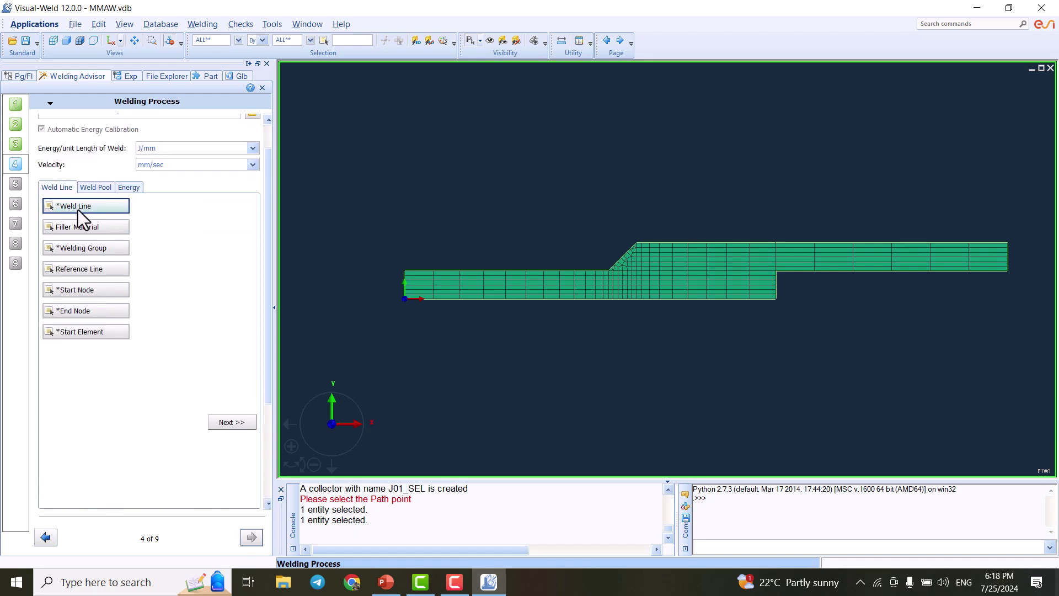
left_click(78, 209)
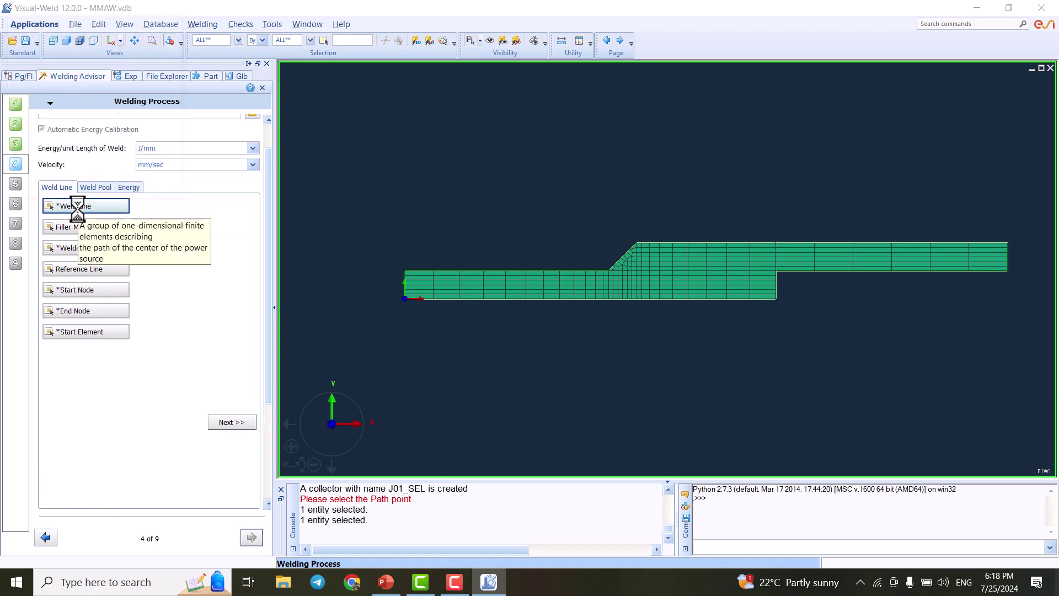
double_click(60, 68)
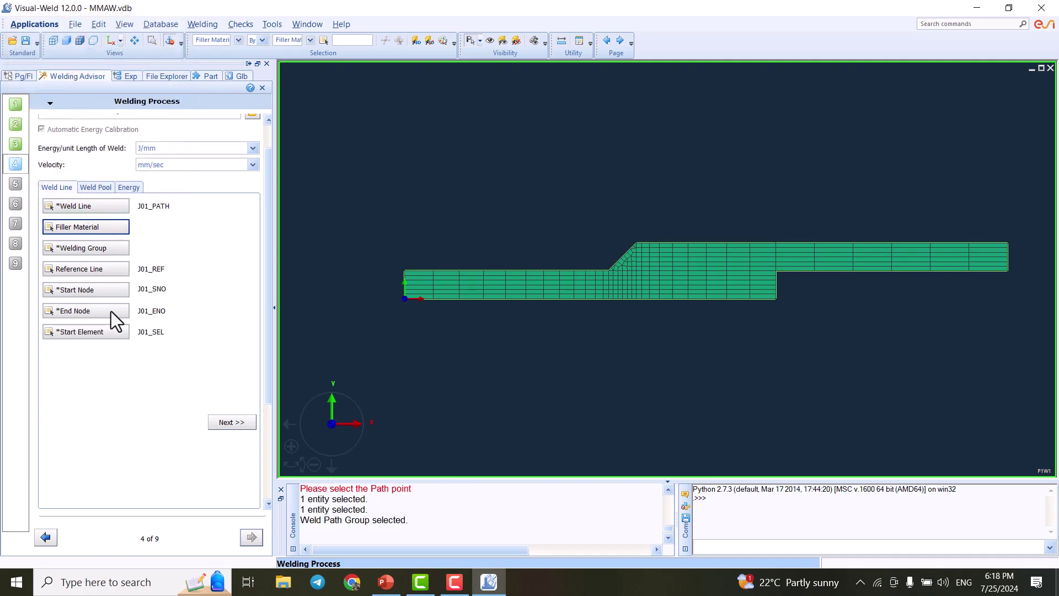
left_click(101, 226)
left_click(61, 69)
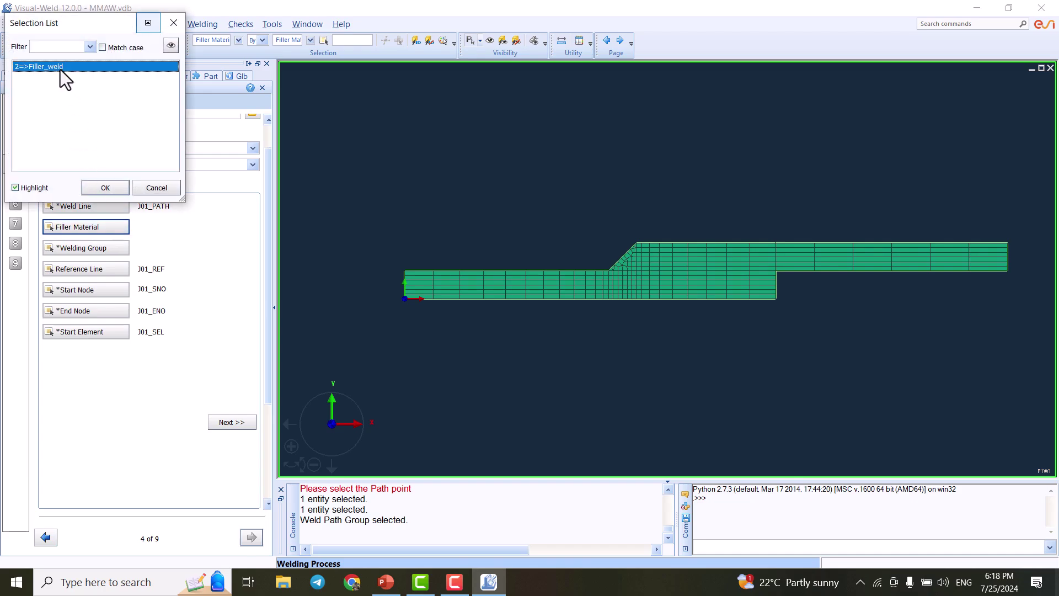
left_click(110, 187)
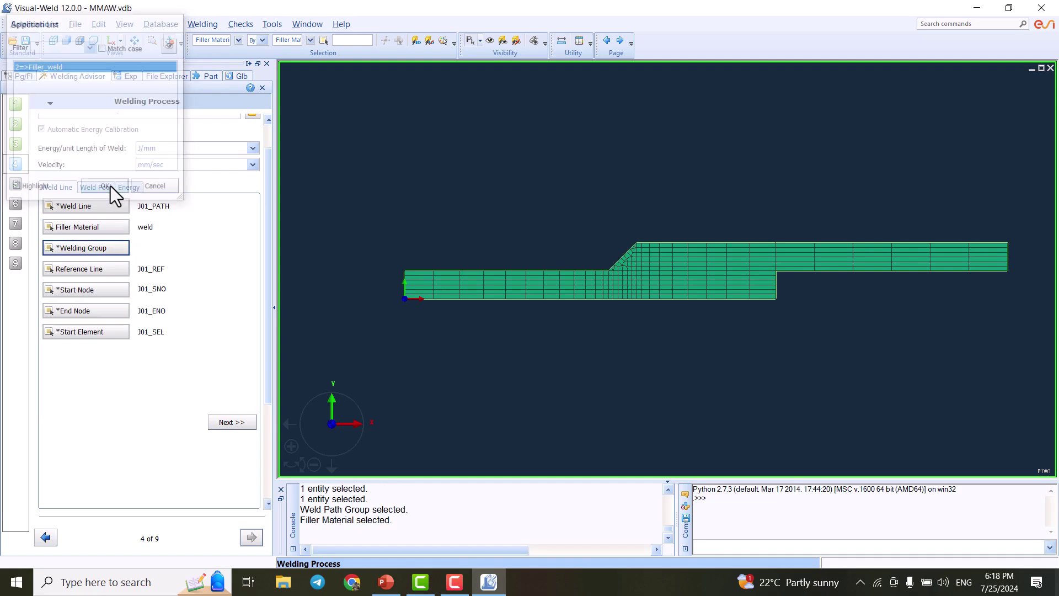
- Set the welding group to the weld element group
left_click(84, 250)
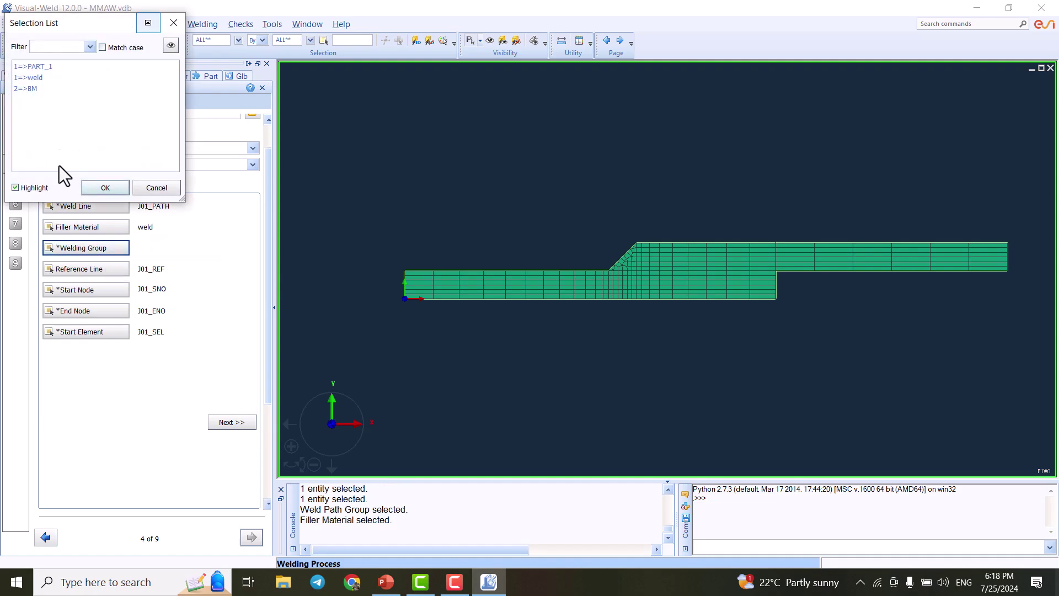
left_click(36, 78)
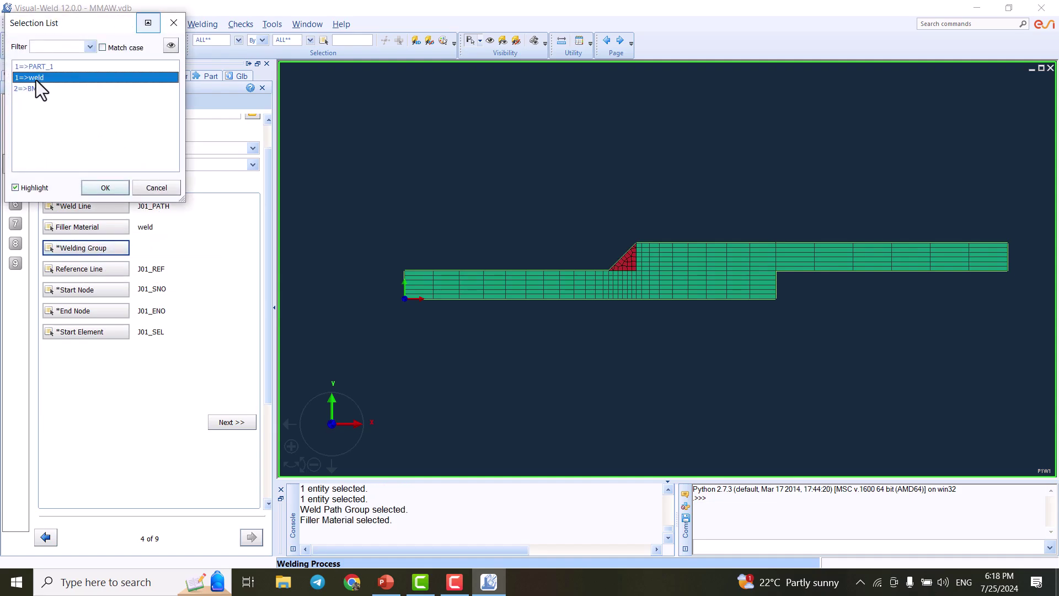
left_click(105, 188)
left_click(108, 189)
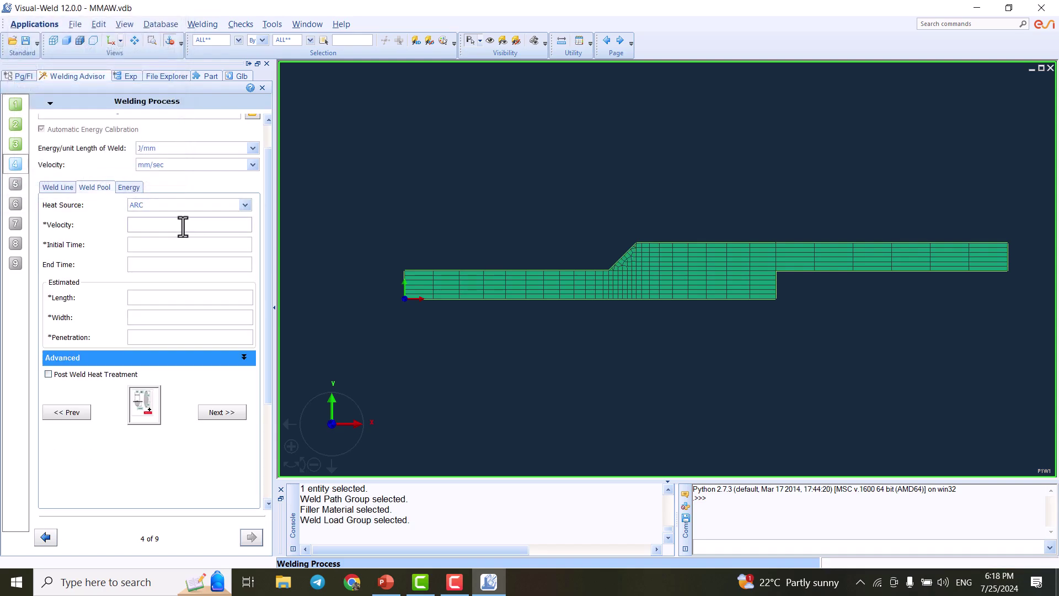
left_click(59, 189)
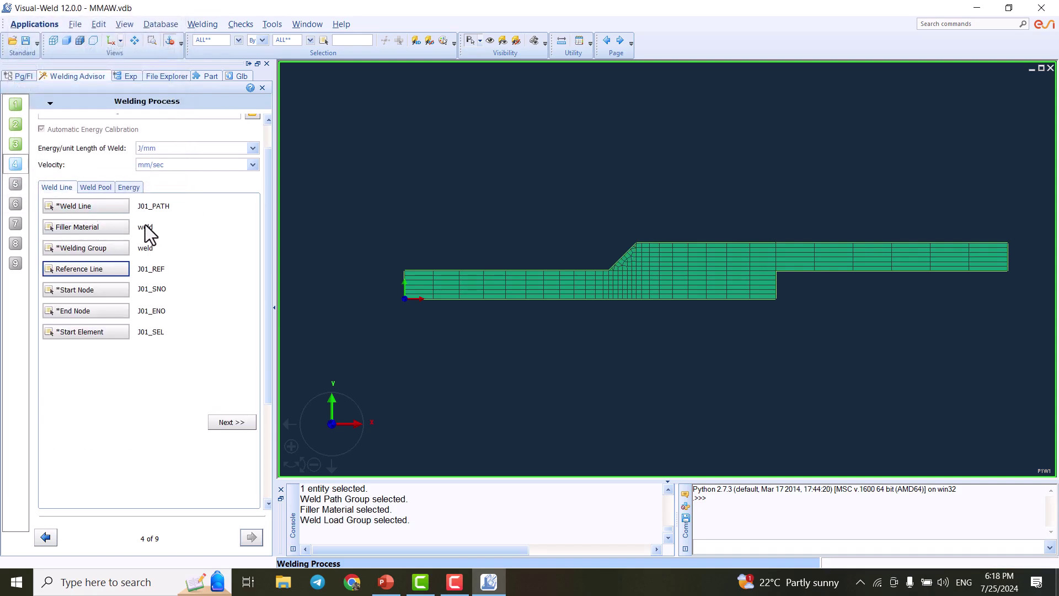
scroll(185, 277, "down", 5)
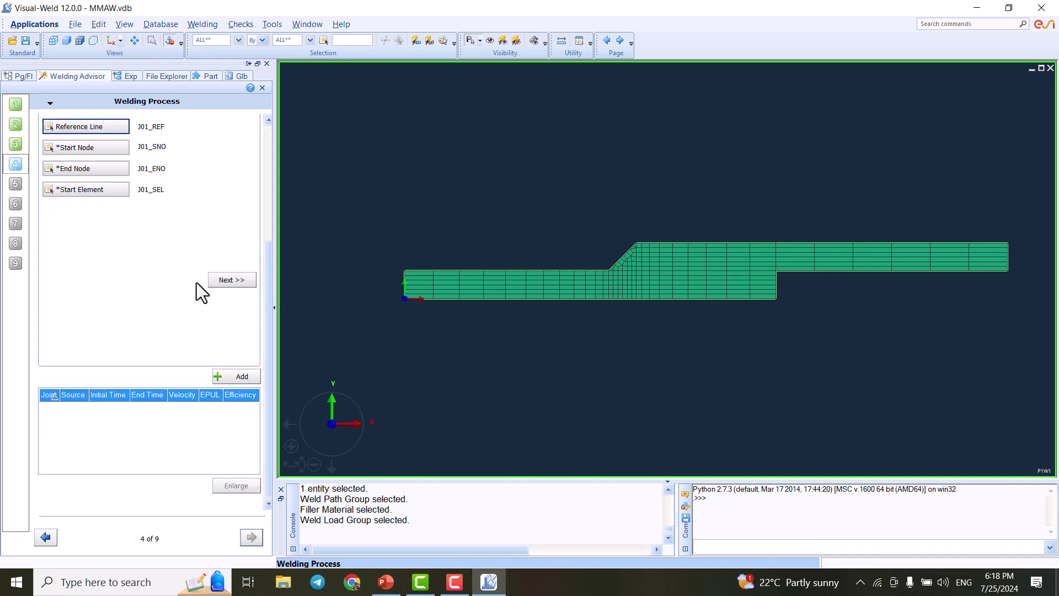
scroll(197, 282, "up", 5)
- Give the weld pool velocity 4 and start time 0, giving end time 5
left_click(87, 143)
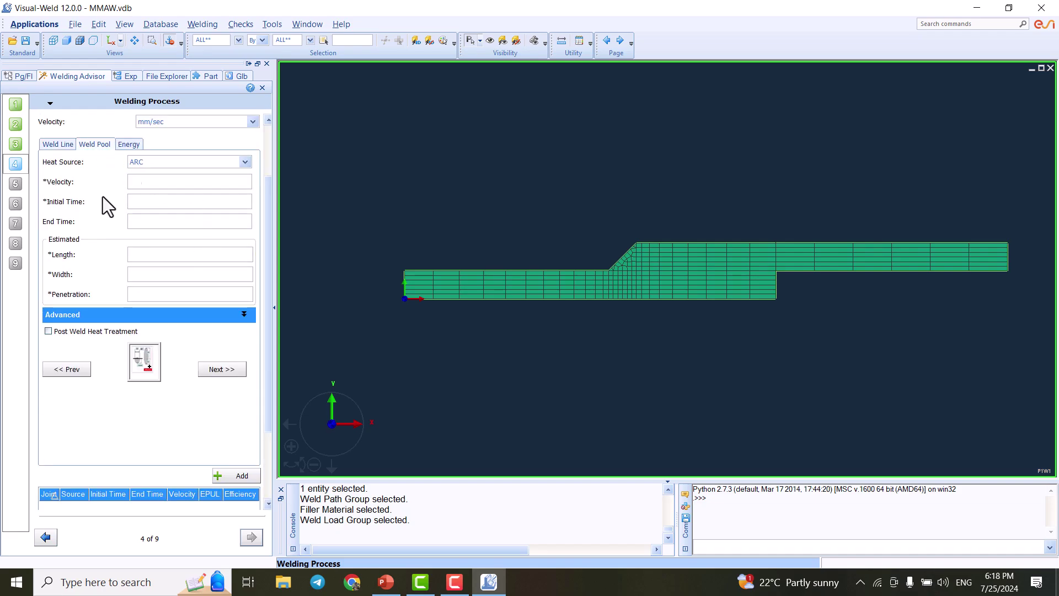
left_click(147, 188)
type("4")
left_click(142, 202)
type("0")
left_click(151, 223)
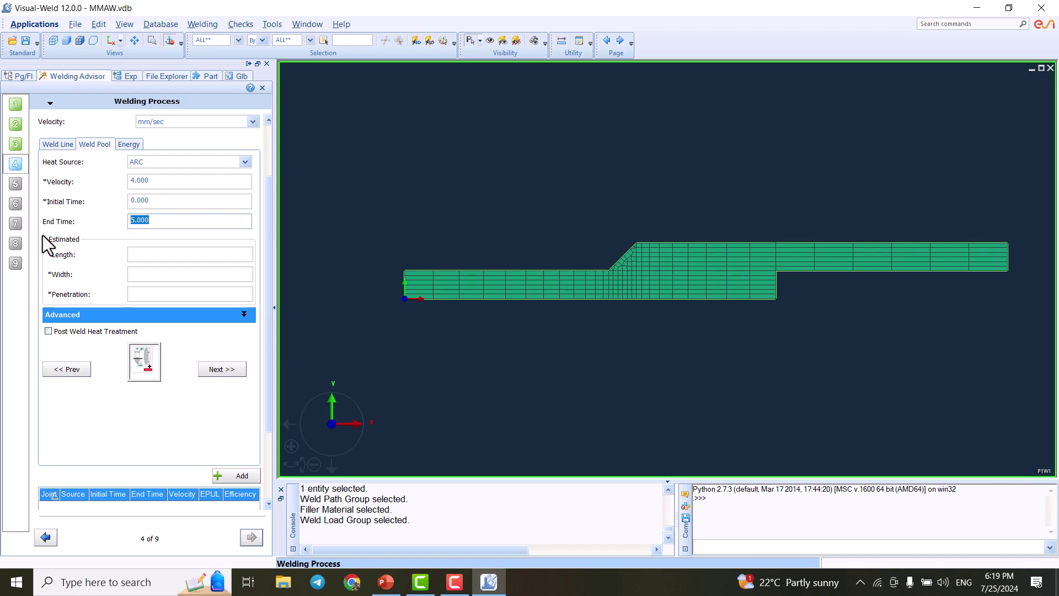
double_click(153, 180)
type("2")
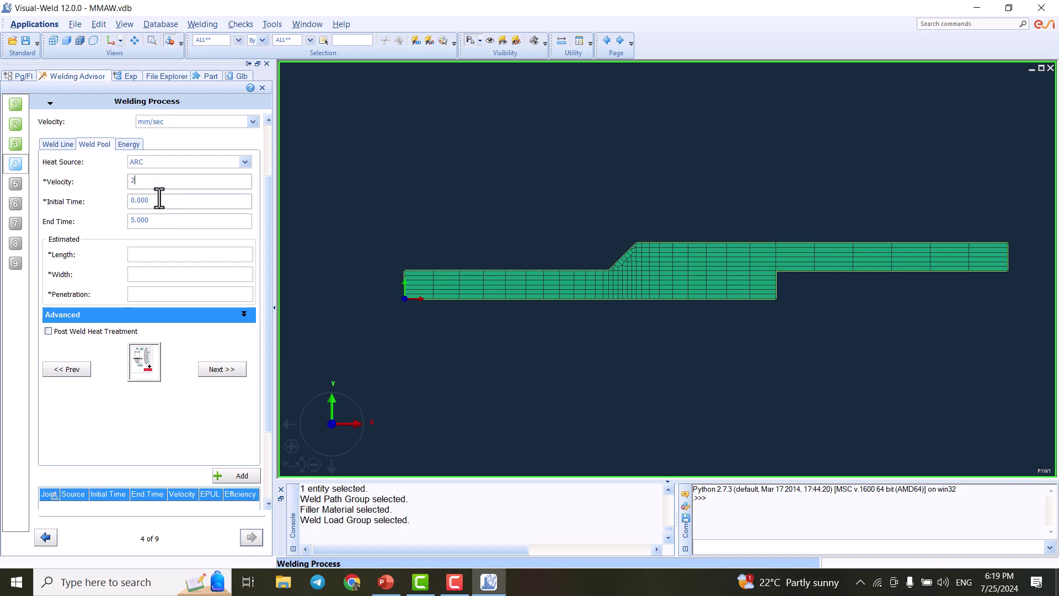
key("Tab")
double_click(155, 224)
double_click(164, 185)
type("4")
key("Tab")
- Enter estimated weld pool length 10, width 6 and penetration 5
left_click(151, 253)
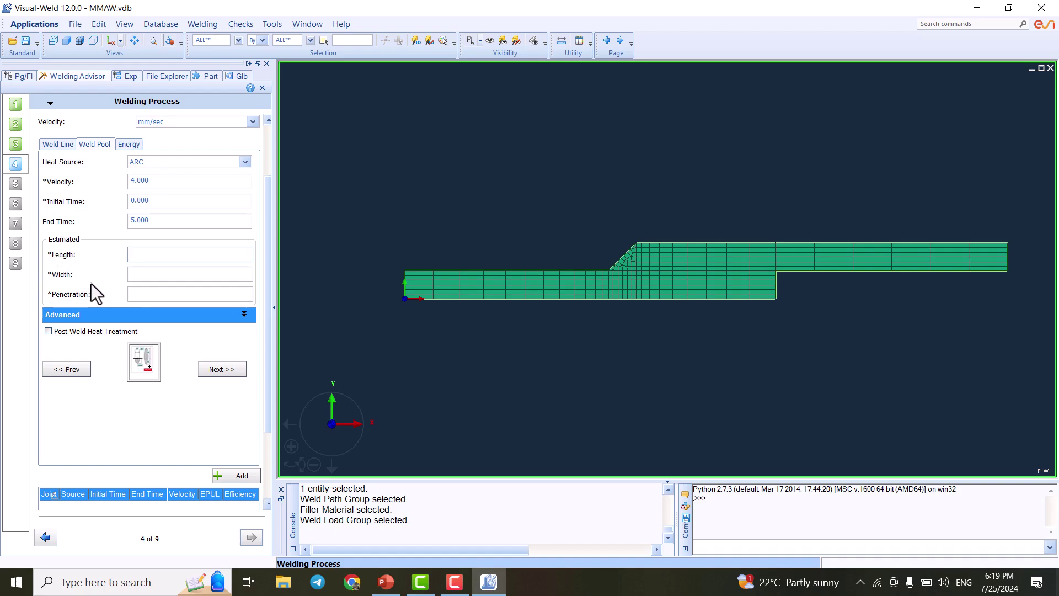
left_click(142, 360)
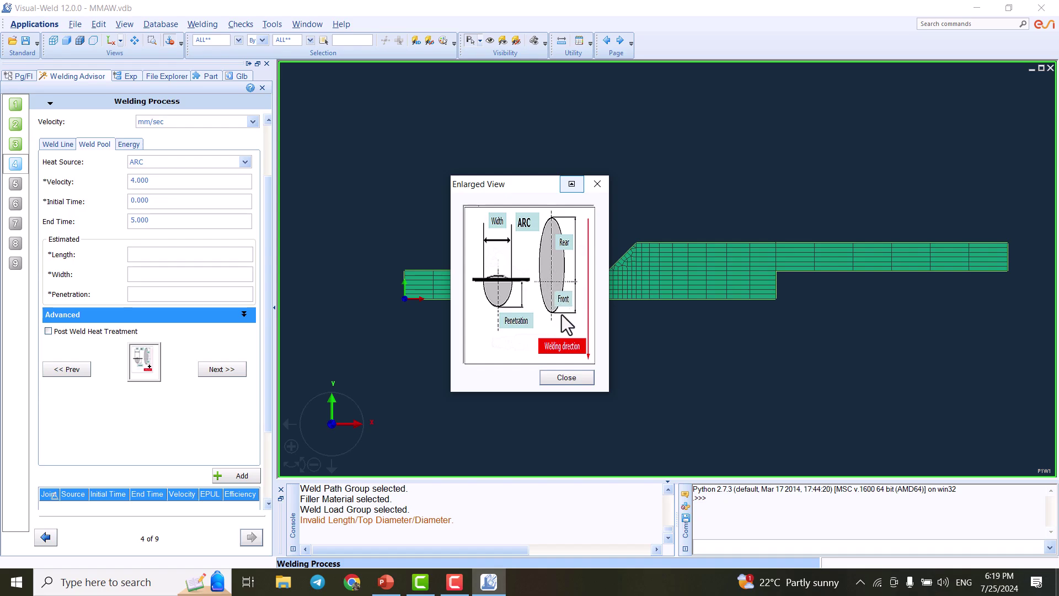
left_click(562, 378)
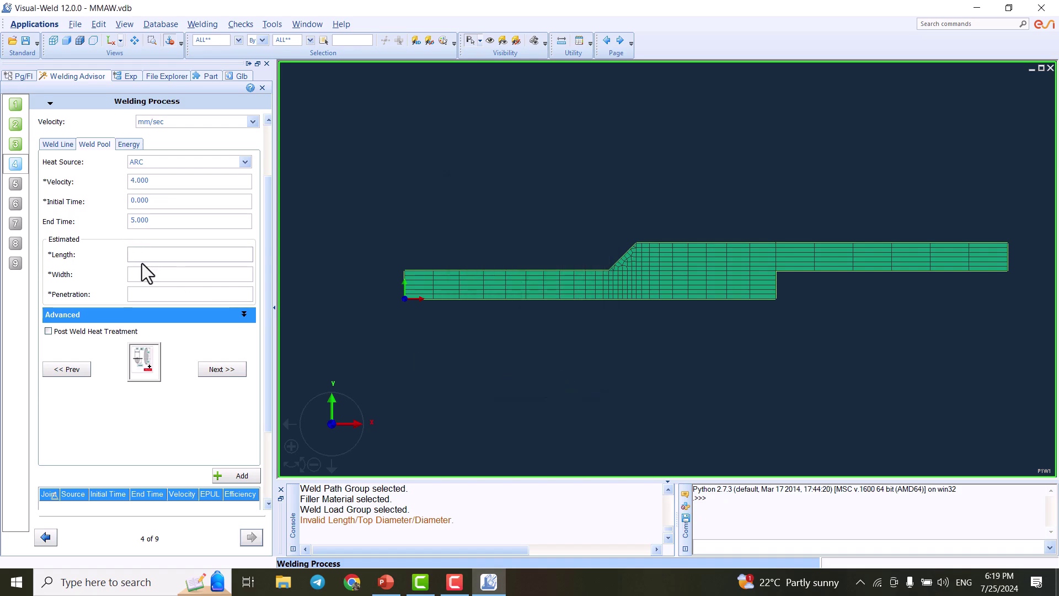
left_click(144, 247)
type("1")
type("0")
type("6")
left_click(143, 294)
type("5")
double_click(154, 279)
scroll(165, 248, "up", 1)
scroll(165, 248, "down", 3)
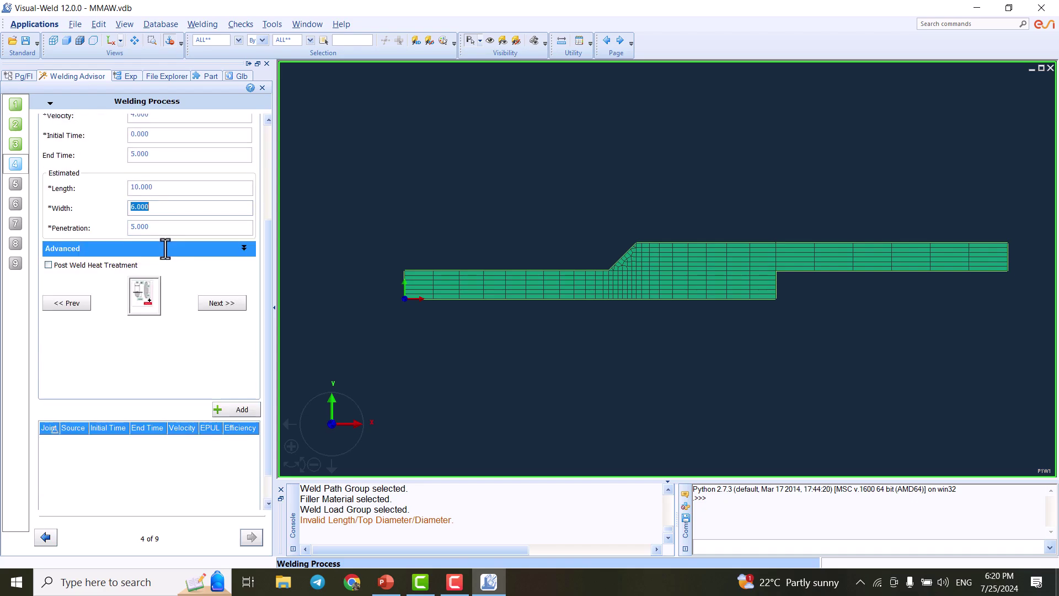
scroll(160, 242, "up", 1)
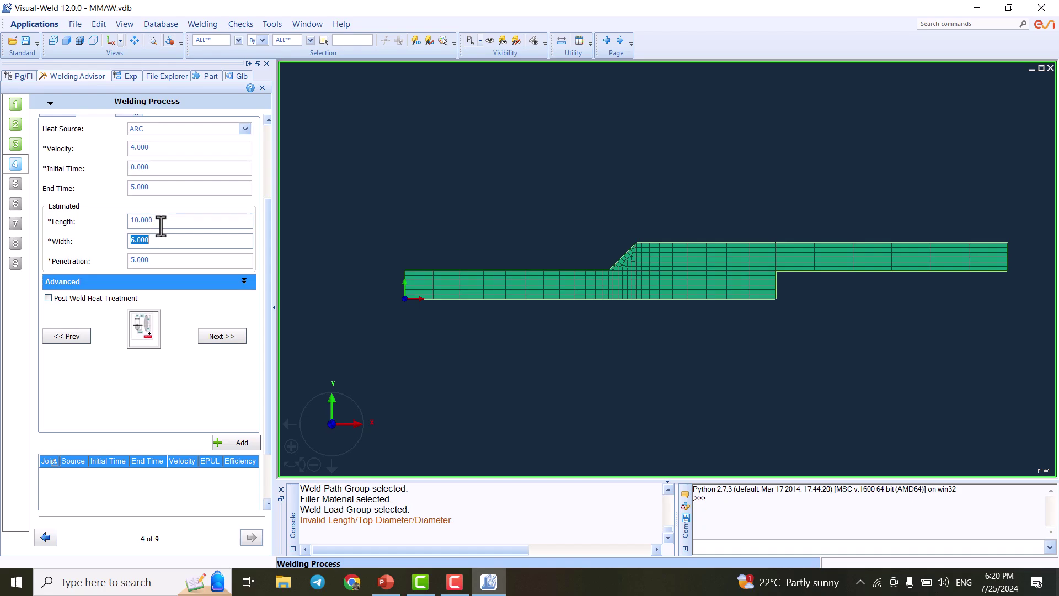
scroll(185, 252, "down", 1)
scroll(176, 251, "up", 4)
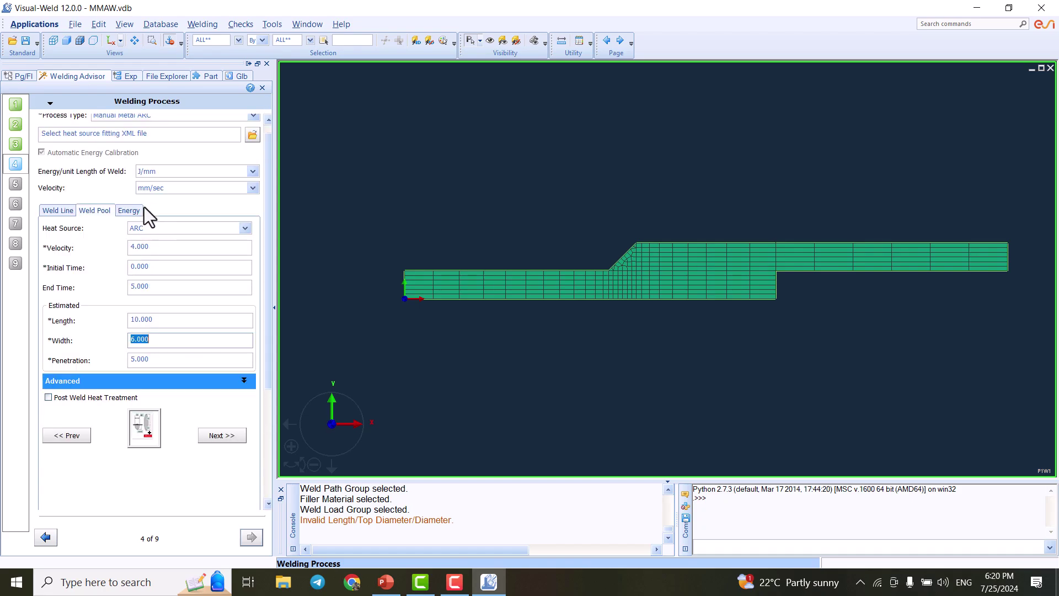
- On the Energy tab, enter 800 energy per unit length and 0.66 efficiency
left_click(137, 213)
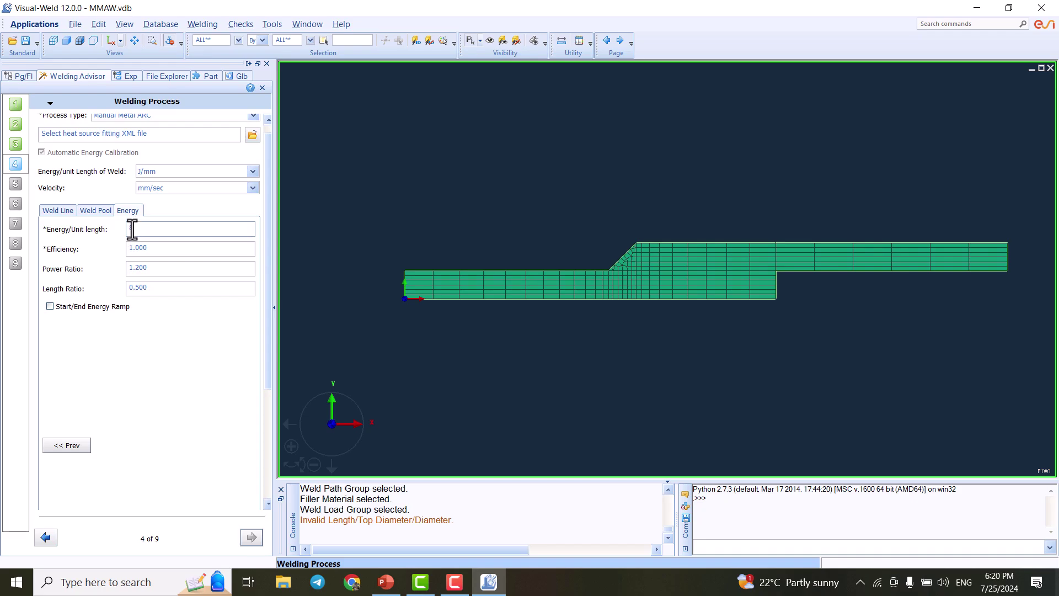
type("800")
key("Tab")
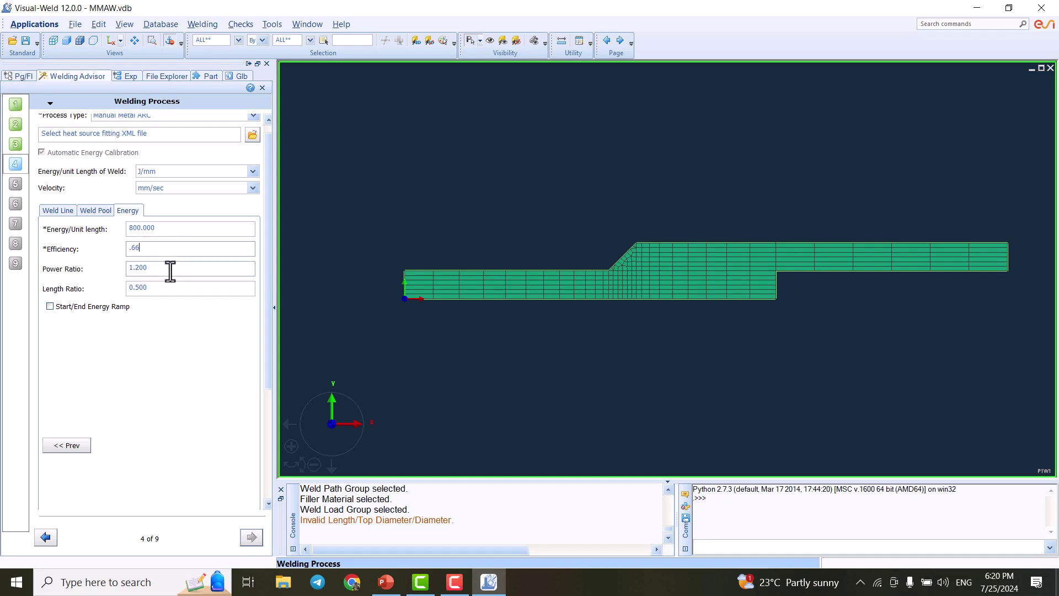
key("Tab")
scroll(184, 247, "down", 1)
scroll(184, 248, "down", 1)
scroll(181, 253, "up", 2)
scroll(188, 276, "down", 4)
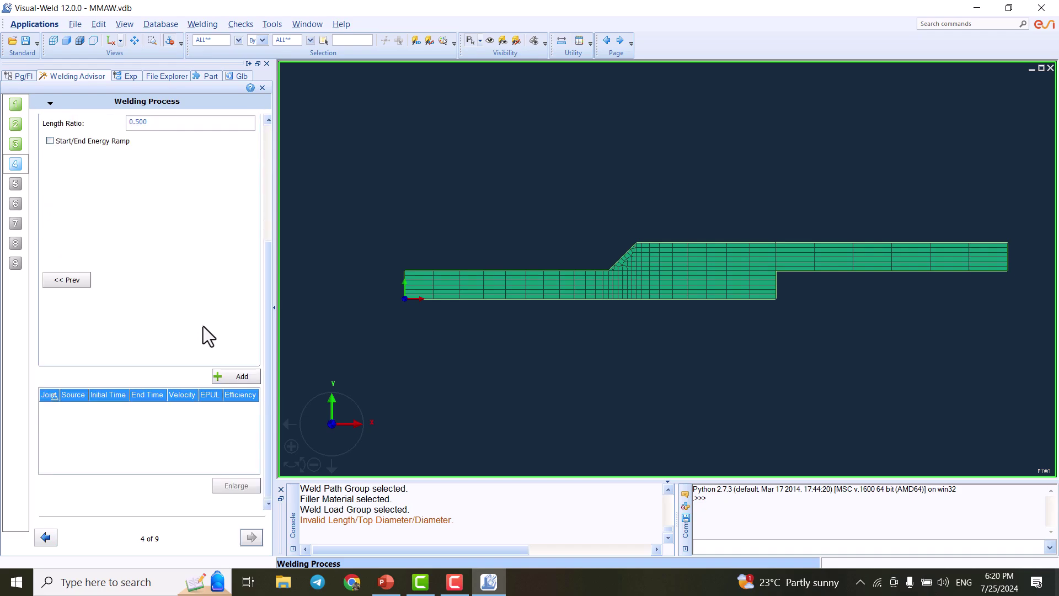
- Add weld J01 to the list and inspect its ellipsoidal heat source at the weld start
left_click(232, 373)
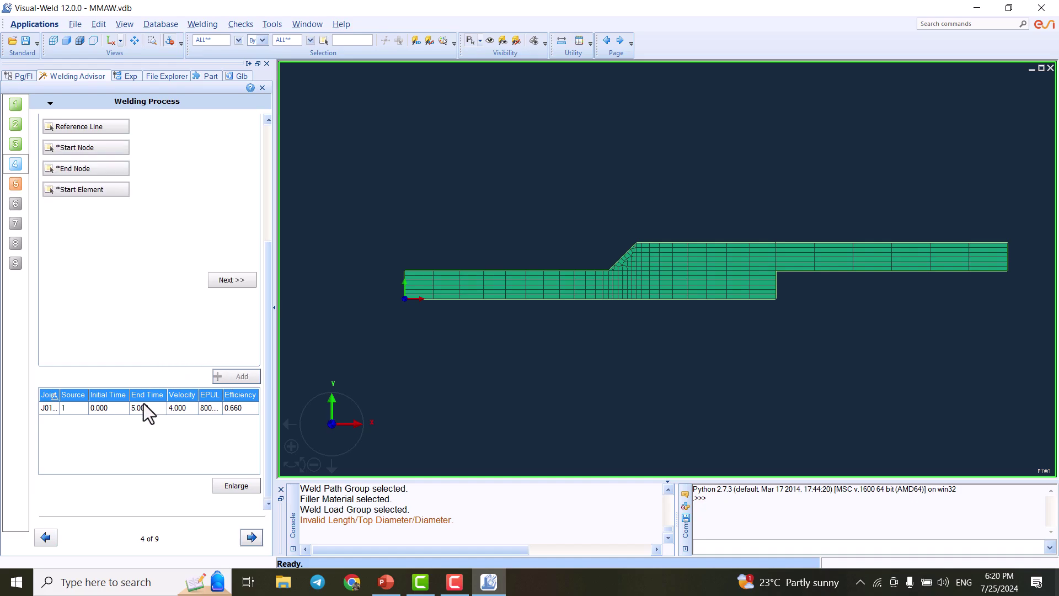
left_click(117, 406)
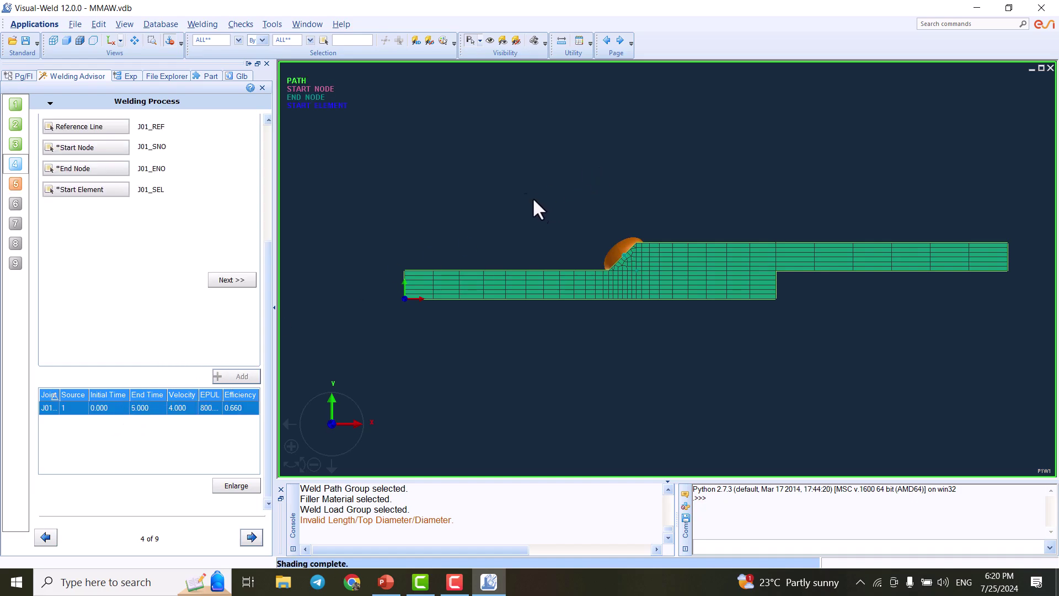
scroll(638, 251, "up", 3)
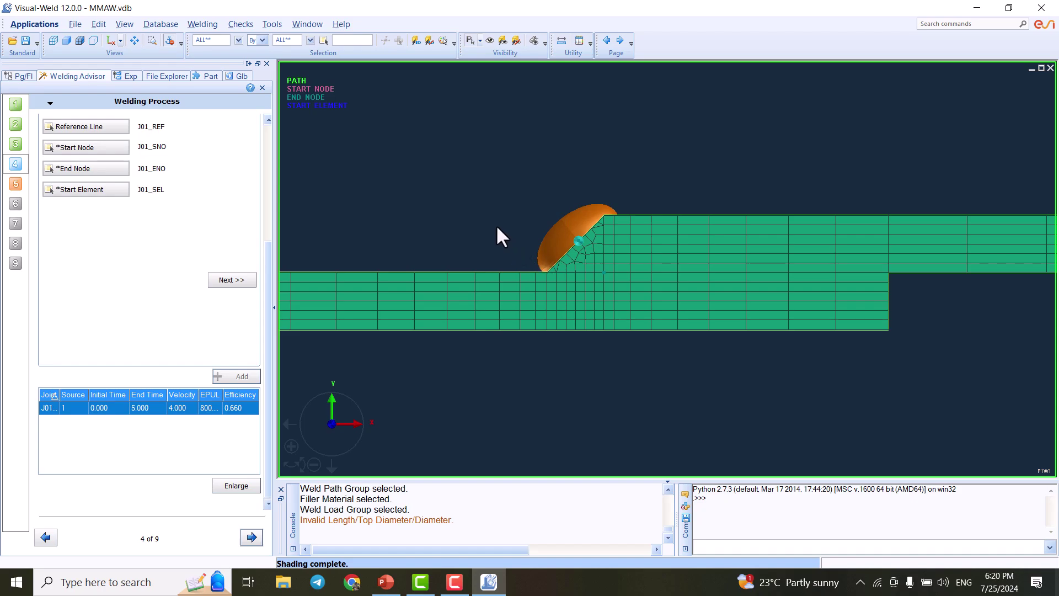
mouse_move(497, 234)
middle_mouse_down()
mouse_move(553, 221)
mouse_move(778, 229)
mouse_move(773, 246)
mouse_move(710, 237)
mouse_move(586, 253)
mouse_move(684, 239)
mouse_move(476, 194)
mouse_move(489, 207)
mouse_move(487, 190)
mouse_move(497, 206)
middle_mouse_up()
middle_click_drag(799, 277, 805, 273)
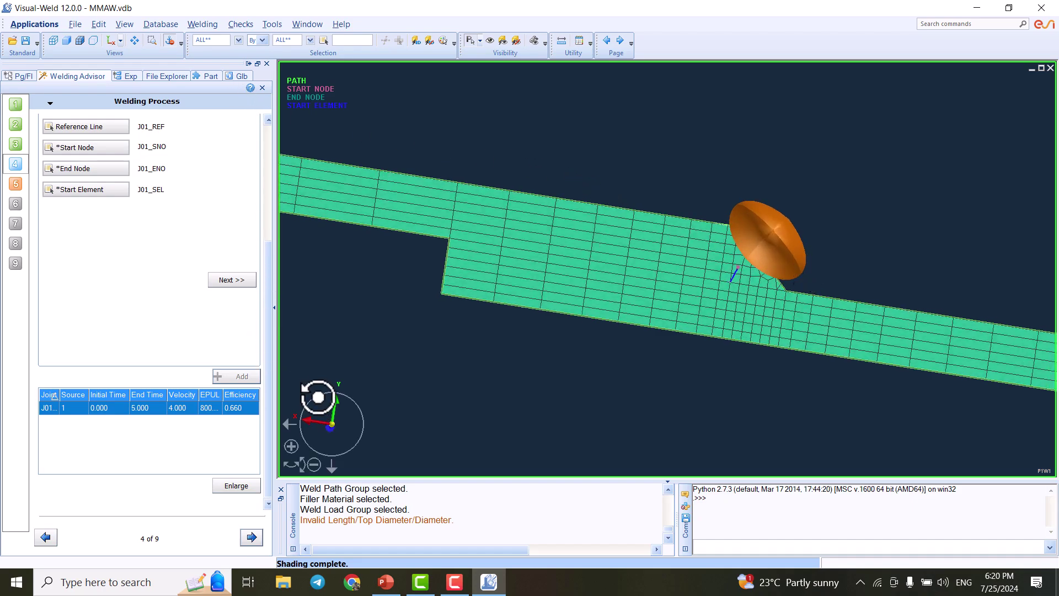
left_click_drag(312, 397, 339, 381)
scroll(617, 200, "down", 2)
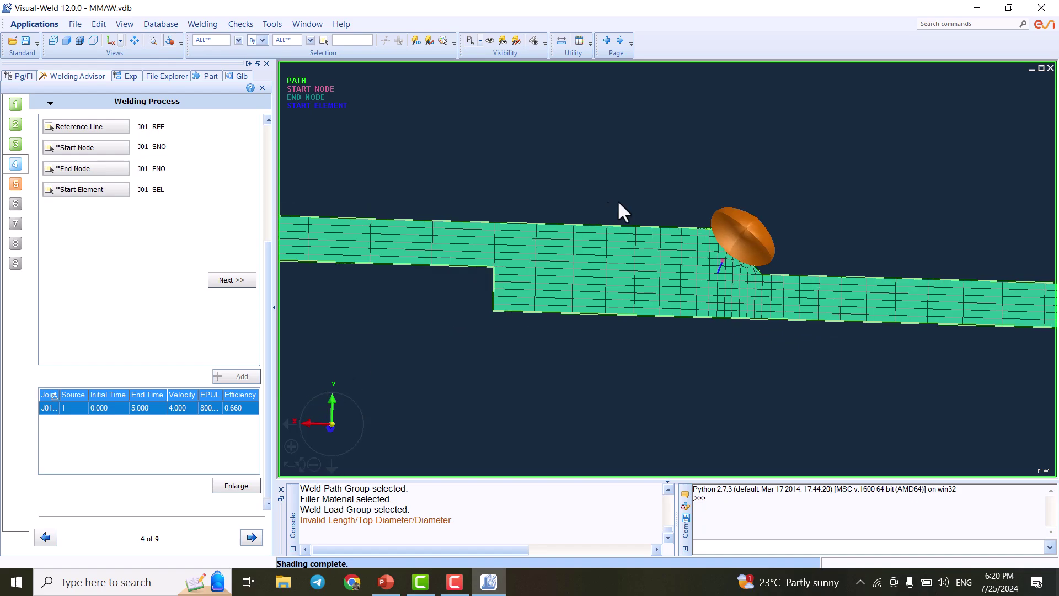
scroll(770, 254, "up", 4)
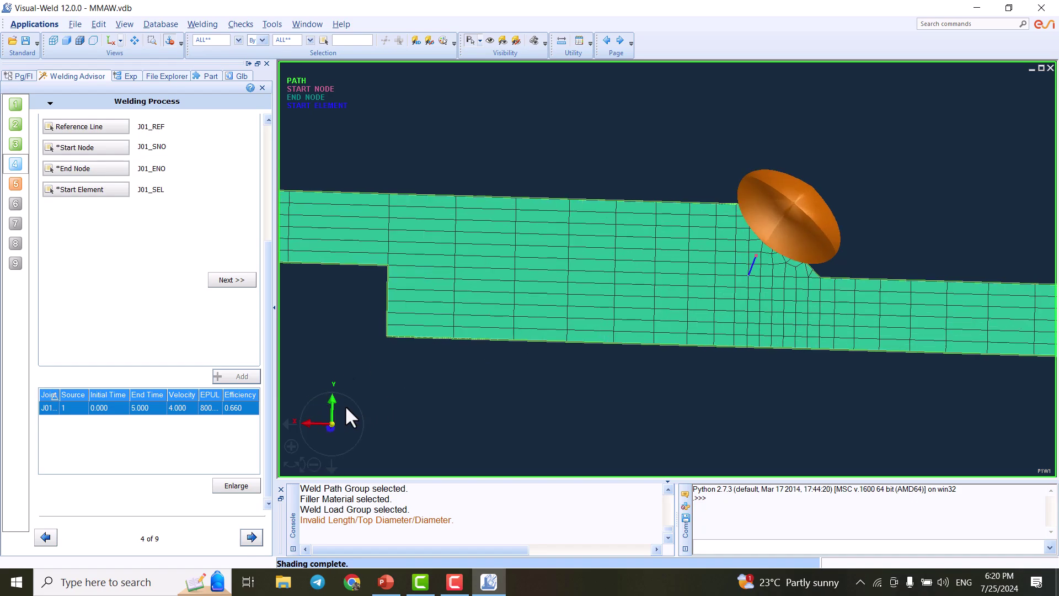
left_click_drag(750, 241, 743, 256)
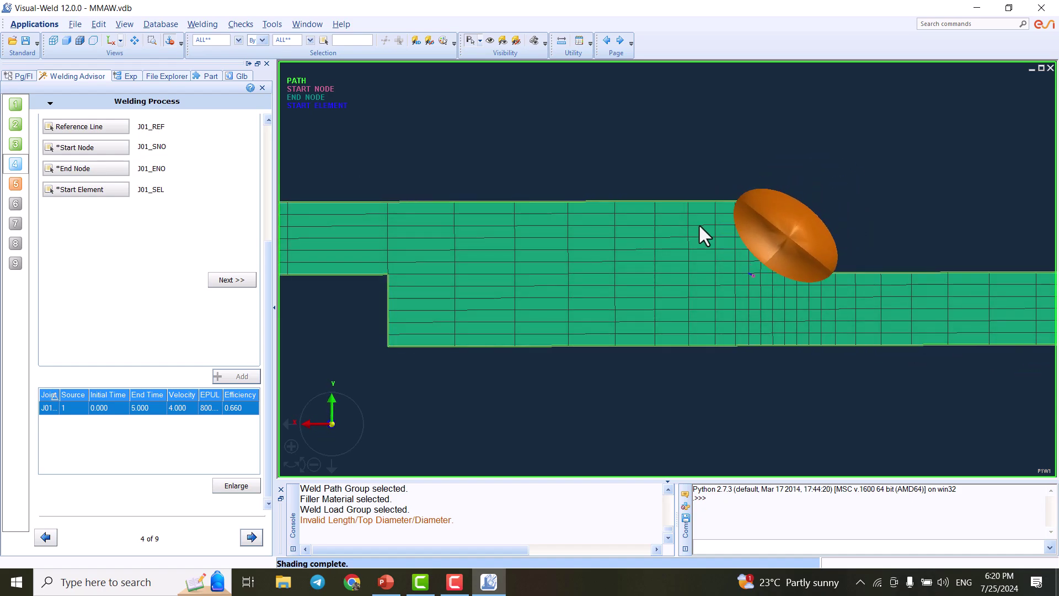
scroll(604, 208, "down", 1)
scroll(790, 253, "up", 3)
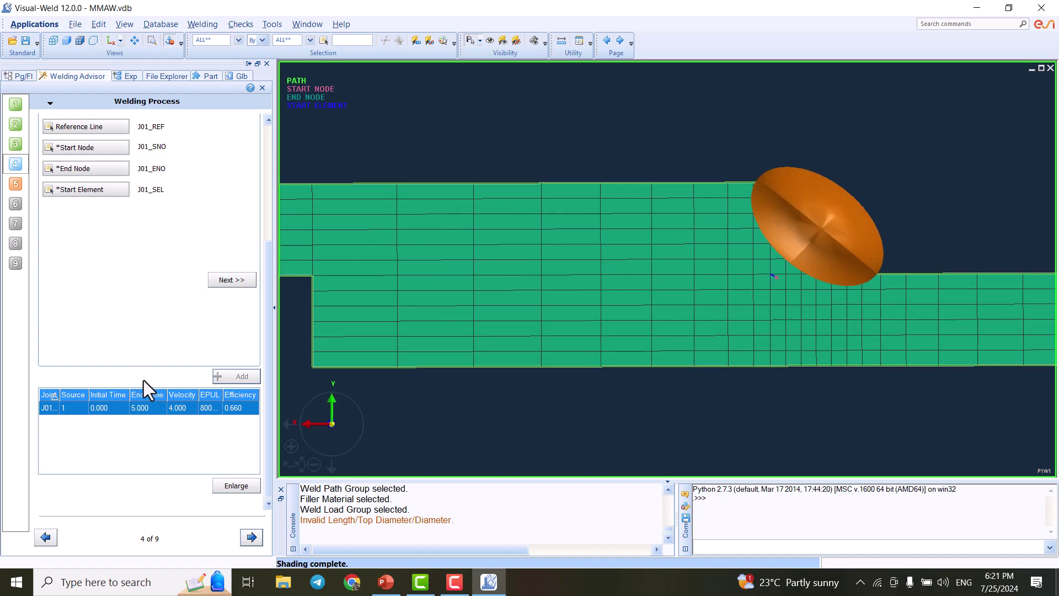
scroll(144, 379, "up", 3)
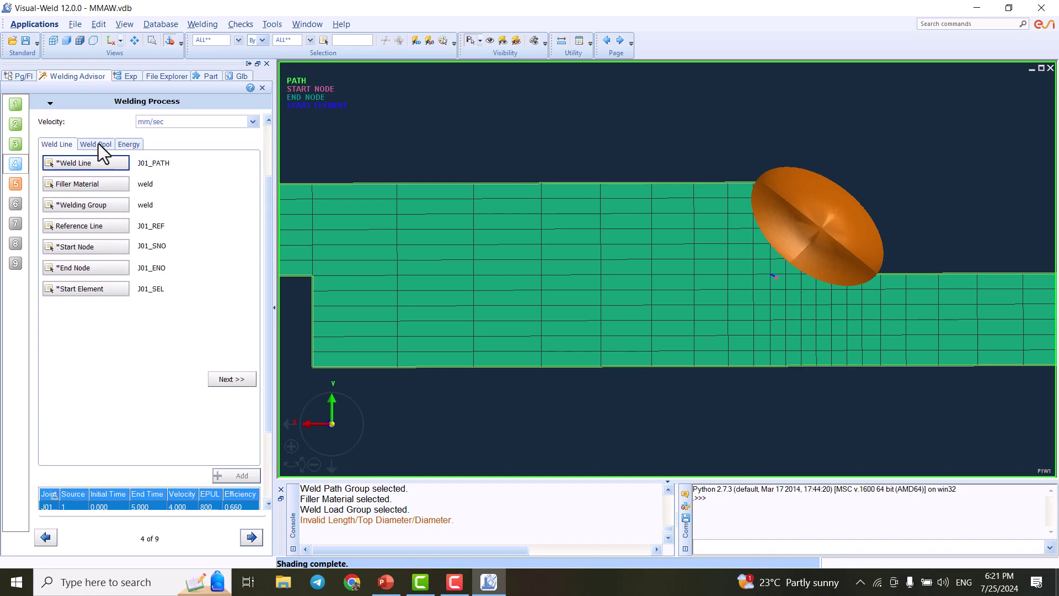
- Try smaller weld pool sizes of 3 and look at the pool on the plate
left_click(98, 143)
double_click(163, 275)
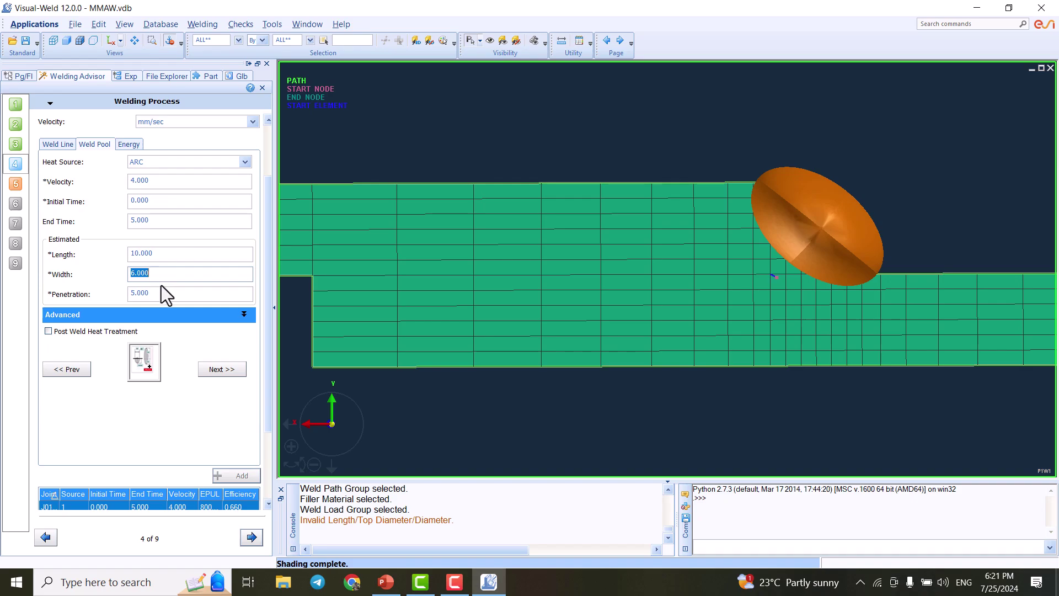
type("3")
key("Tab")
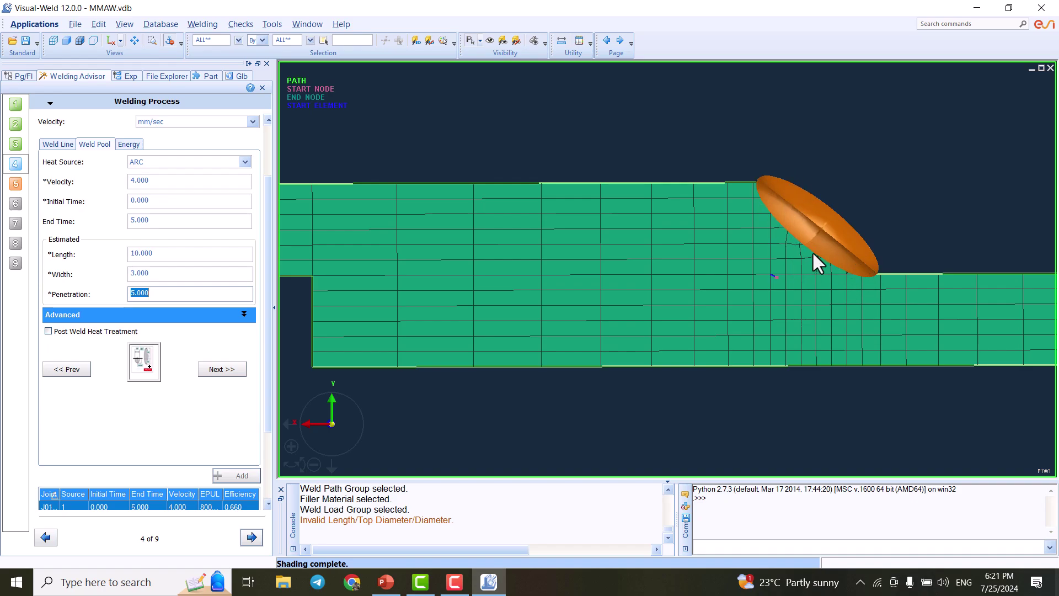
double_click(161, 274)
double_click(155, 293)
type("3")
double_click(168, 254)
type("3")
double_click(179, 274)
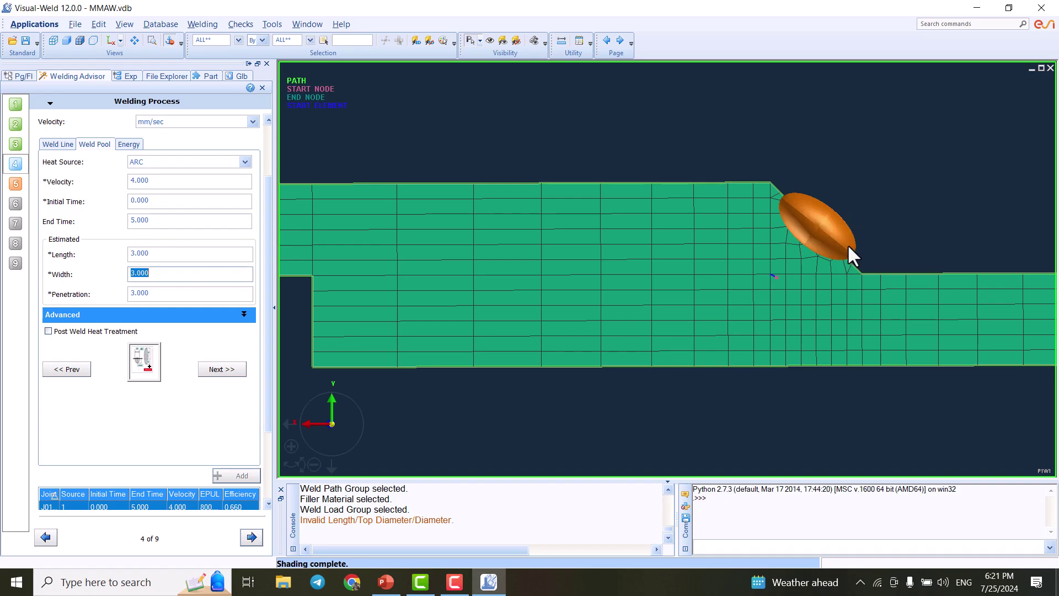
type("a")
key("Return")
middle_click_drag(872, 218, 777, 238)
middle_click_drag(539, 284, 605, 279)
middle_click_drag(910, 301, 909, 303)
mouse_move(417, 293)
middle_mouse_down()
mouse_move(425, 319)
mouse_move(411, 303)
middle_mouse_up()
middle_click_drag(825, 320, 846, 300)
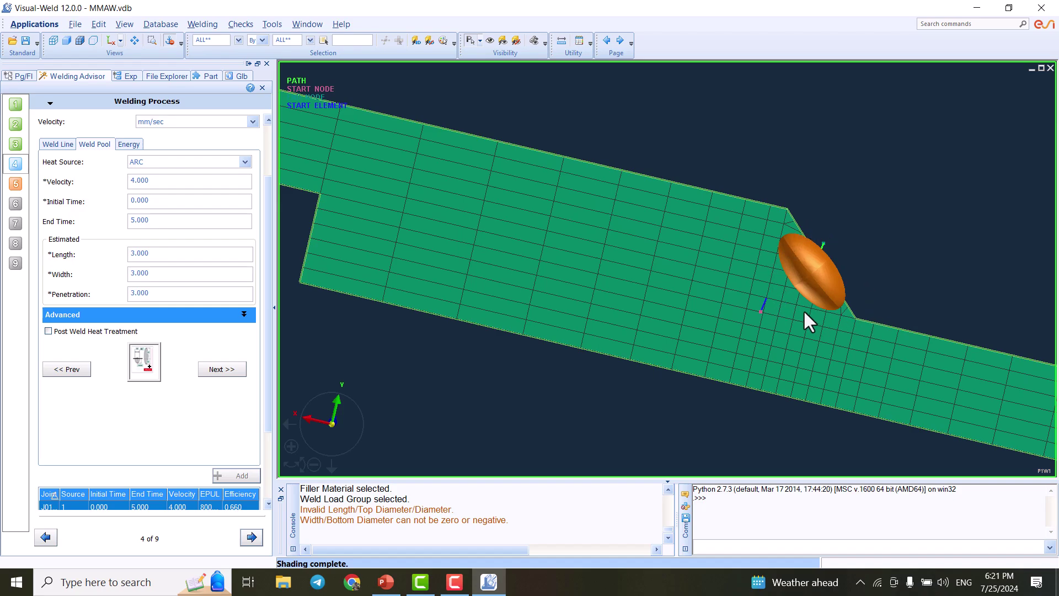
- Restore the weld pool to length 10, width 6 and penetration 5
double_click(183, 257)
type("10")
double_click(173, 274)
type("5")
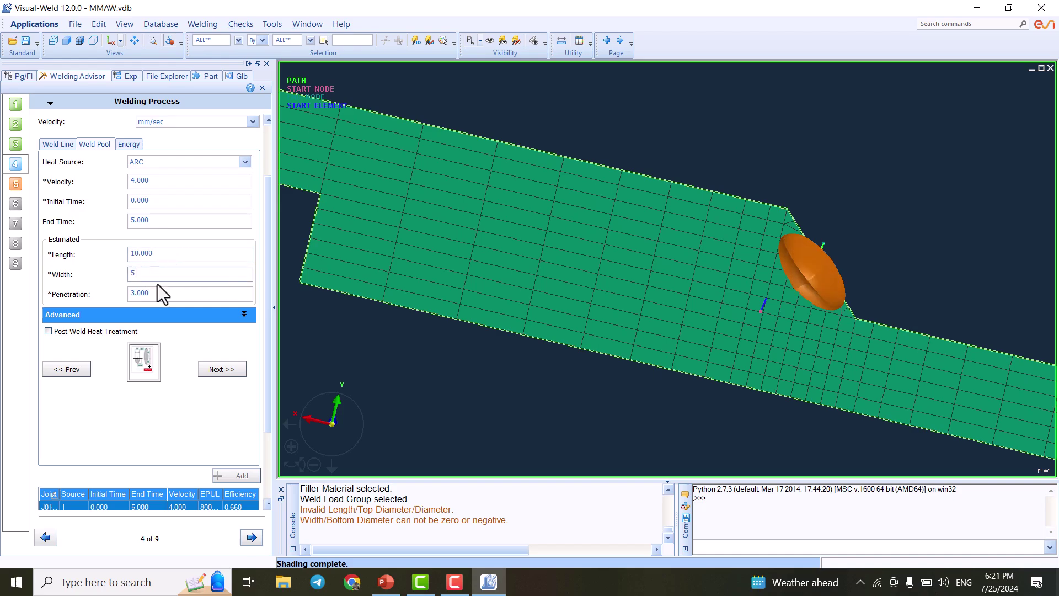
key("BackSpace")
type("6")
double_click(161, 296)
type("5")
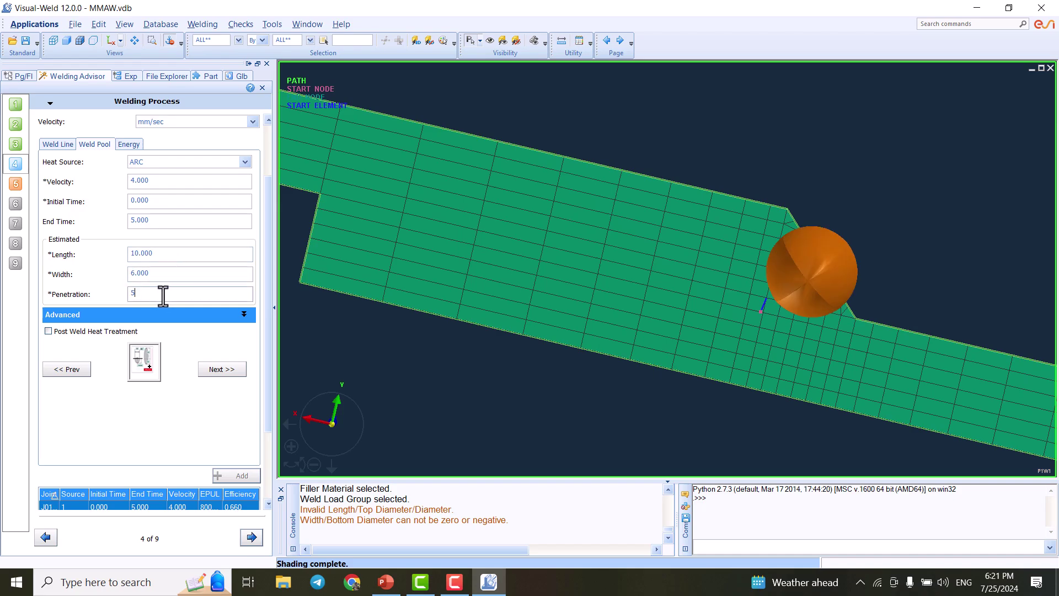
double_click(186, 276)
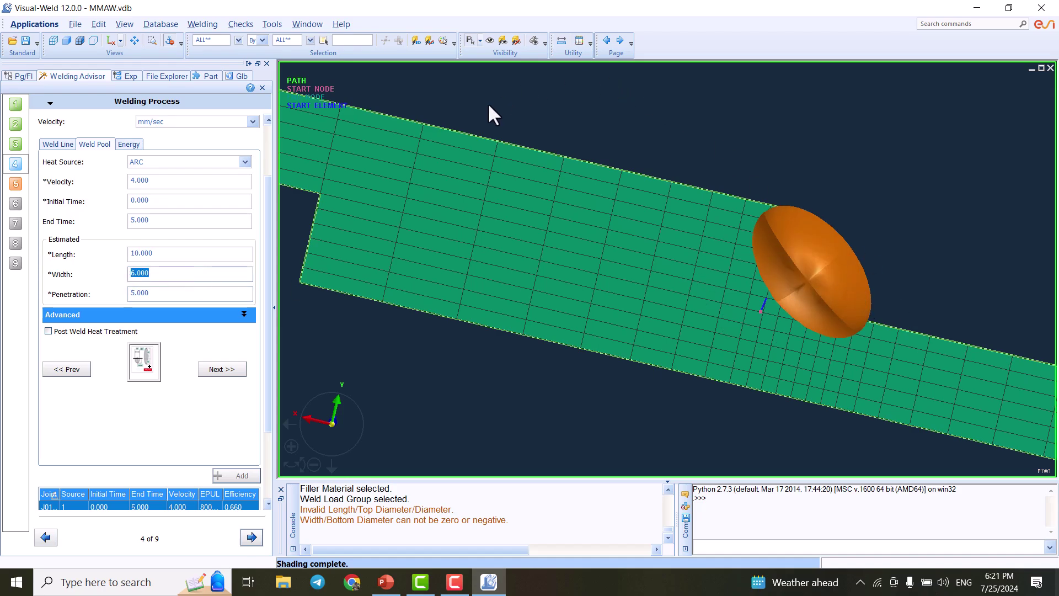
- Show the mesh front-on and advance to the Cooling Condition step
left_click(109, 41)
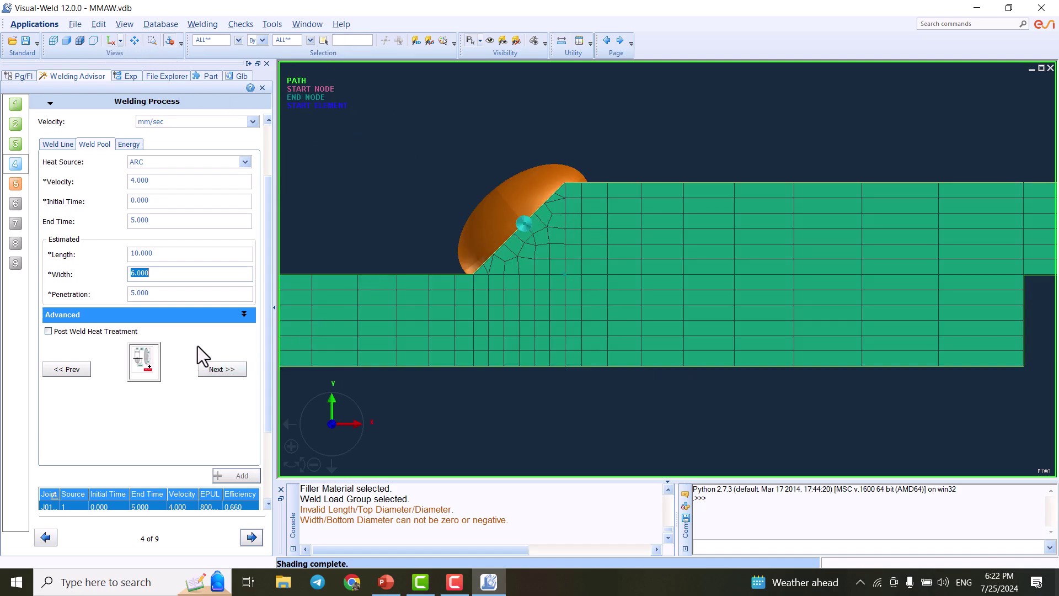
scroll(199, 343, "down", 3)
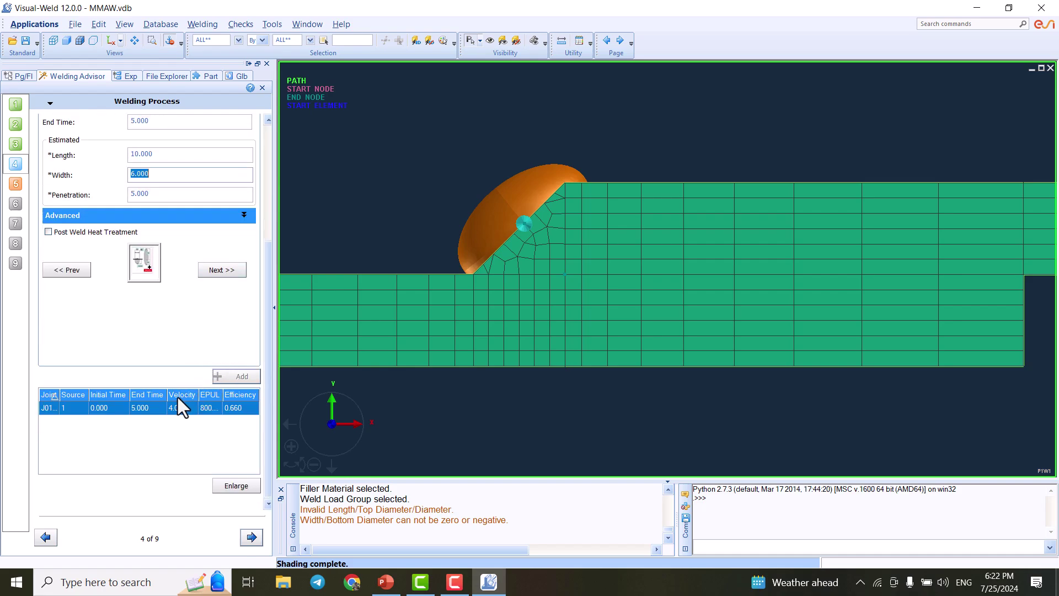
left_click(177, 403)
left_click(251, 538)
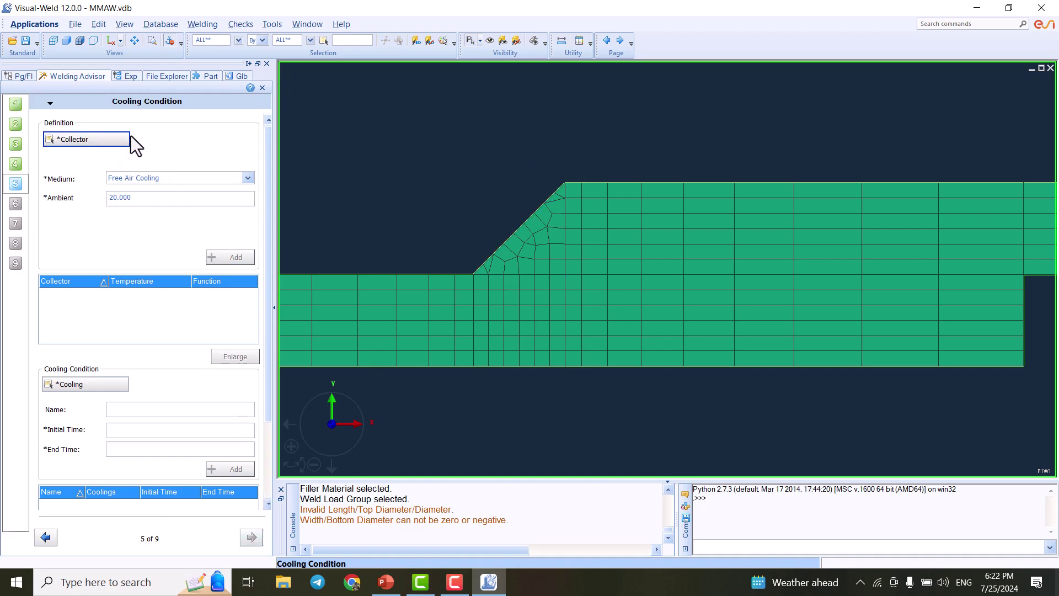
- Add a Free Air Cooling definition at ambient 20 on the 2/heatENV collector
left_click(71, 141)
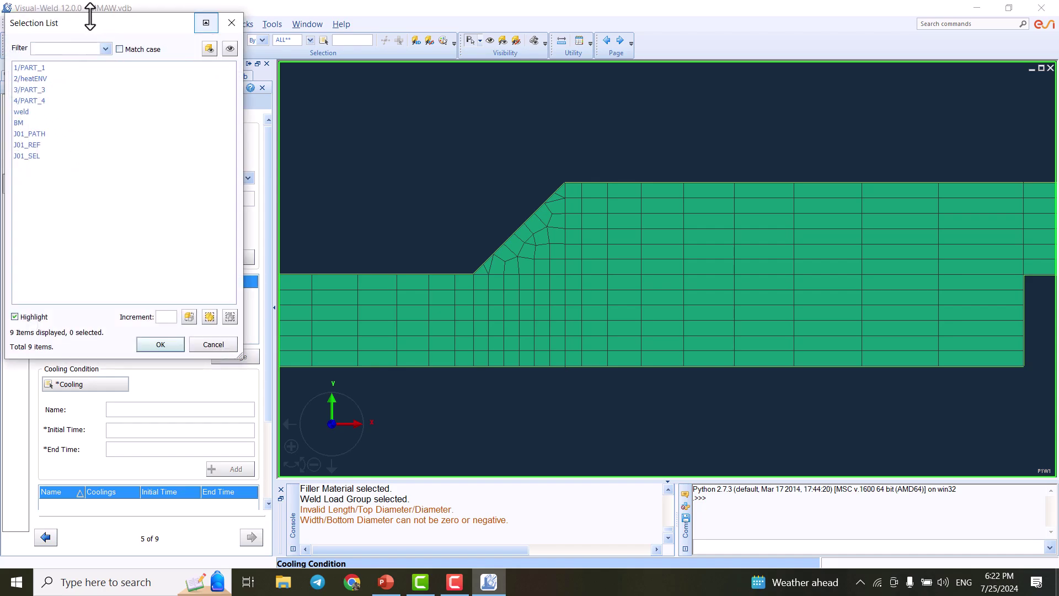
left_click_drag(91, 20, 117, 17)
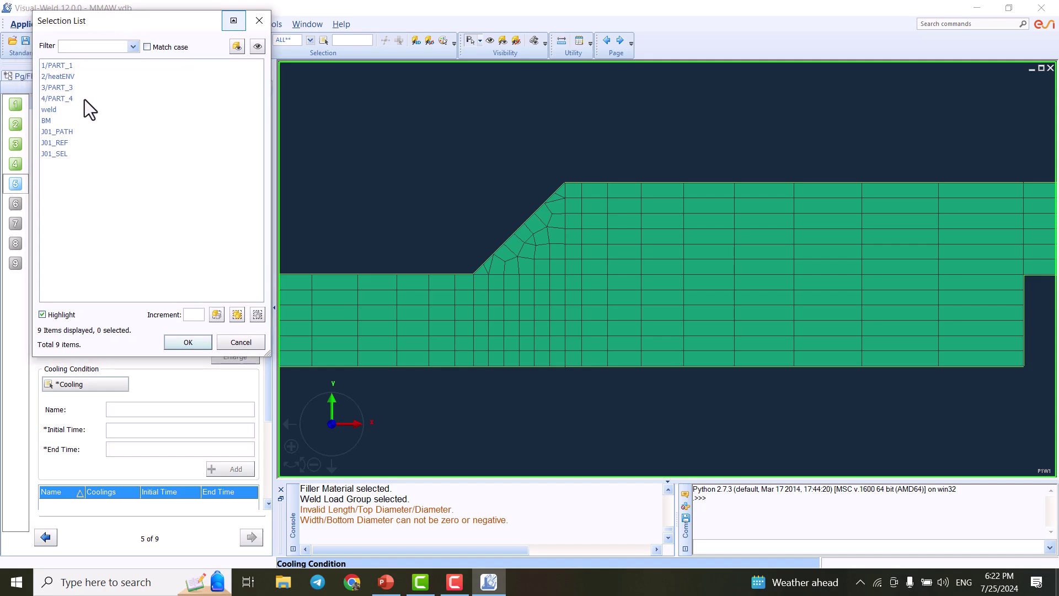
left_click(67, 78)
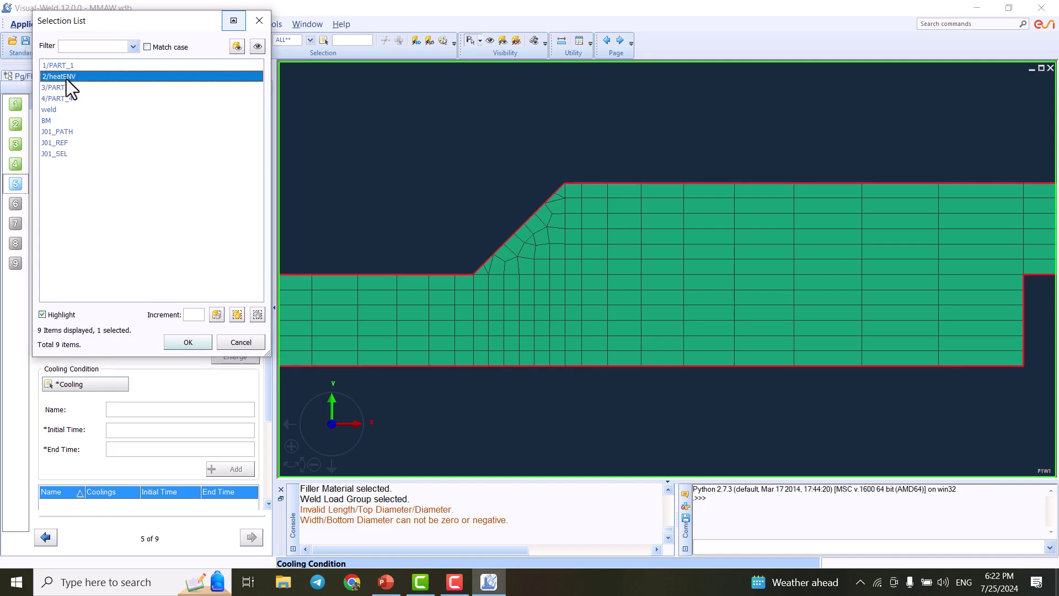
scroll(661, 206, "down", 5)
scroll(687, 205, "down", 2)
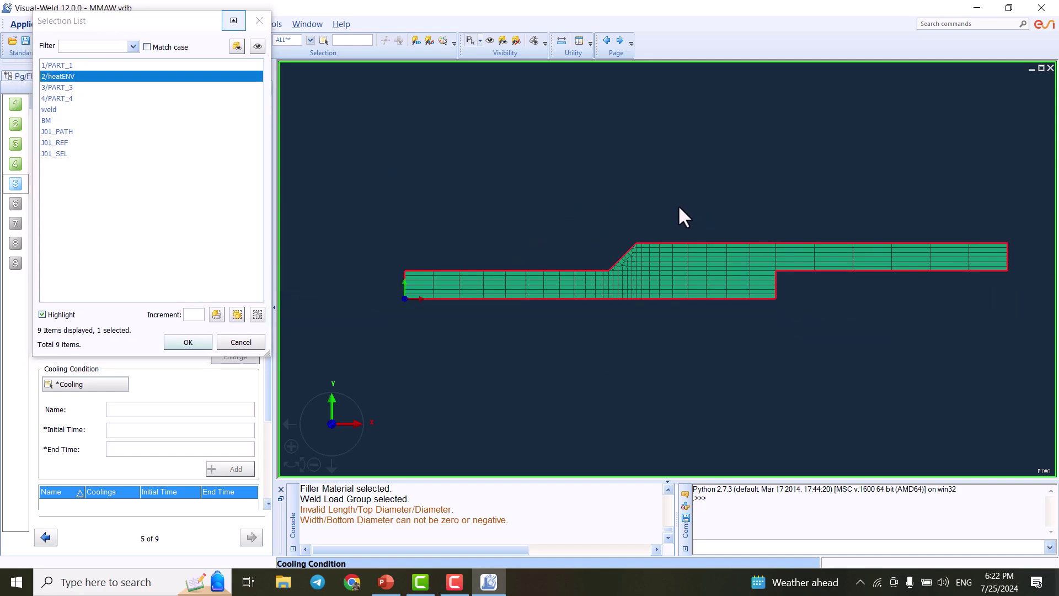
left_click(193, 343)
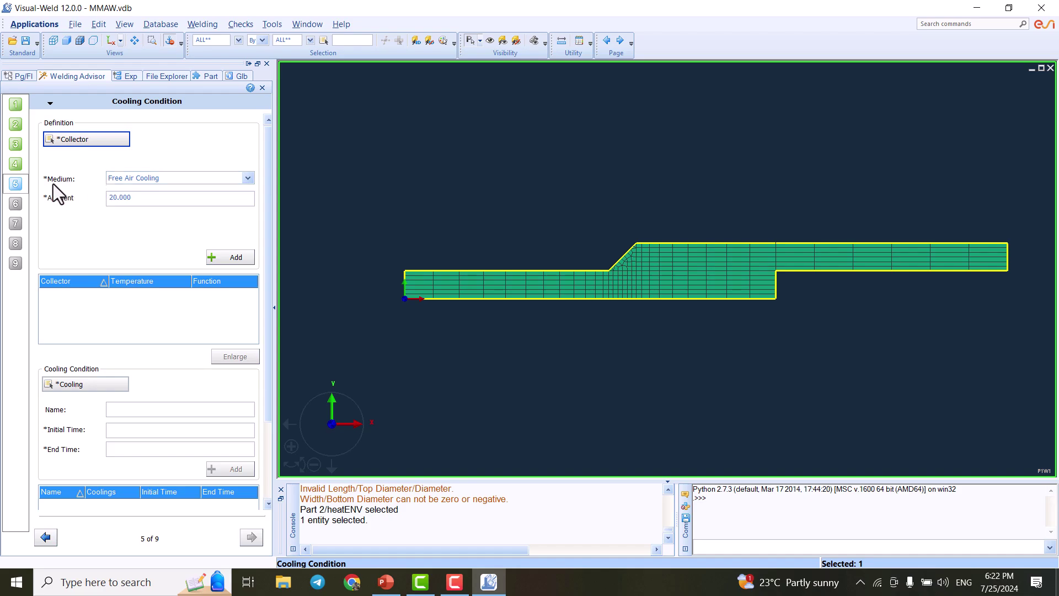
left_click(247, 178)
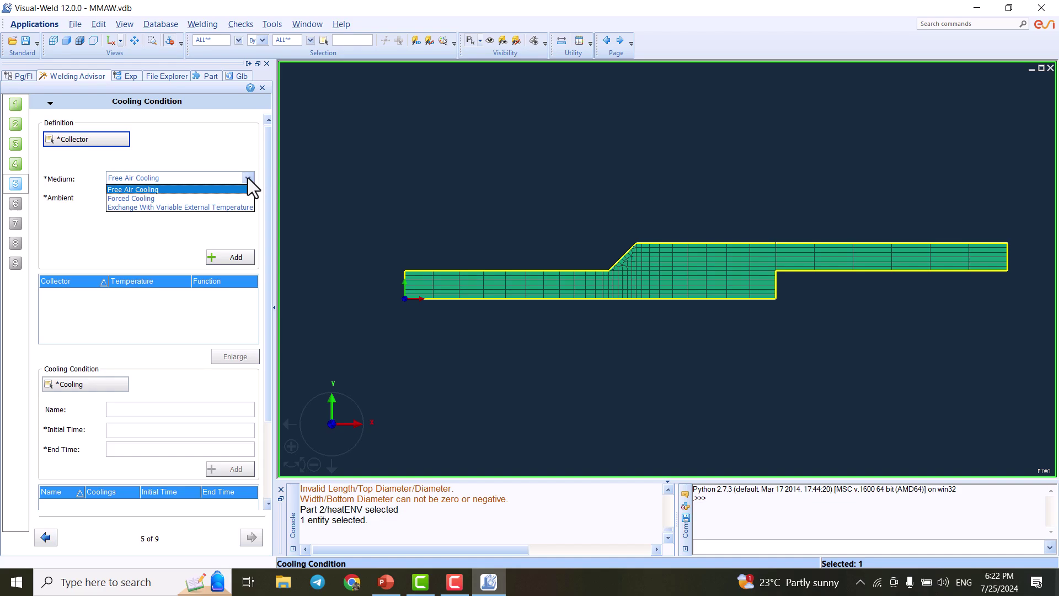
left_click(248, 178)
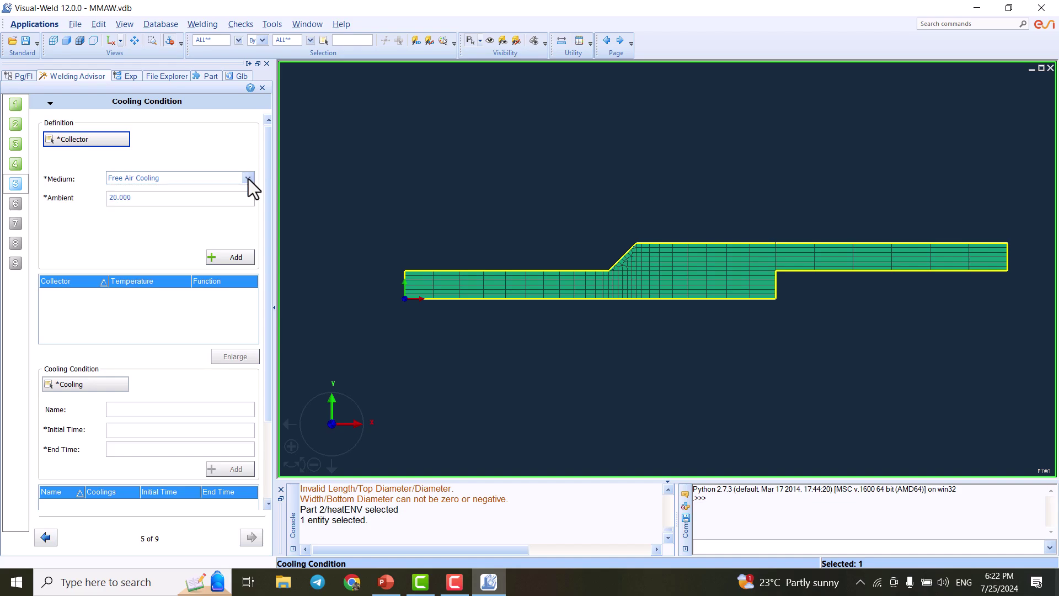
left_click(224, 258)
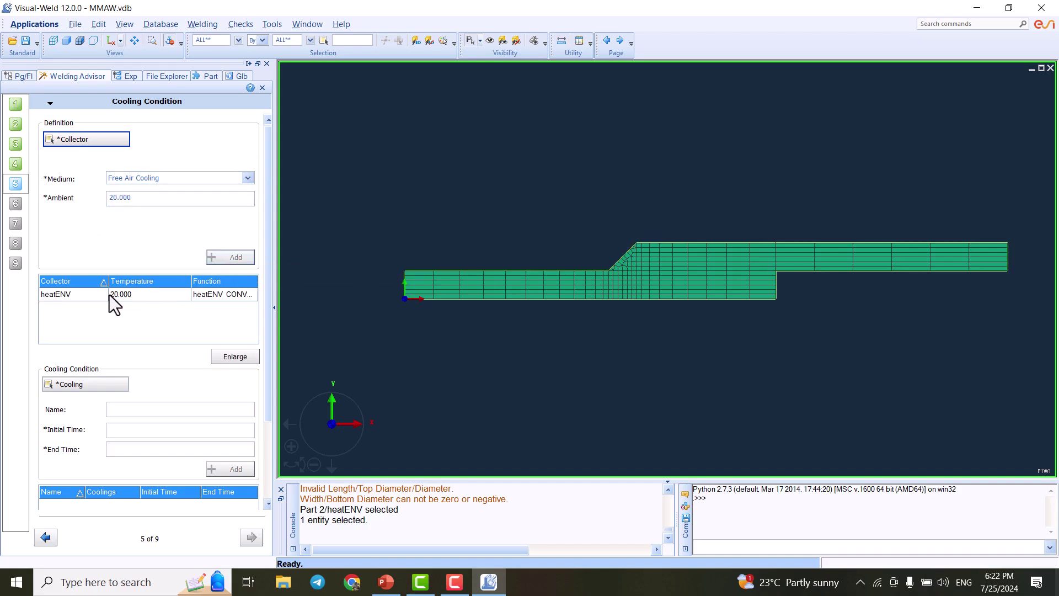
scroll(109, 295, "down", 3)
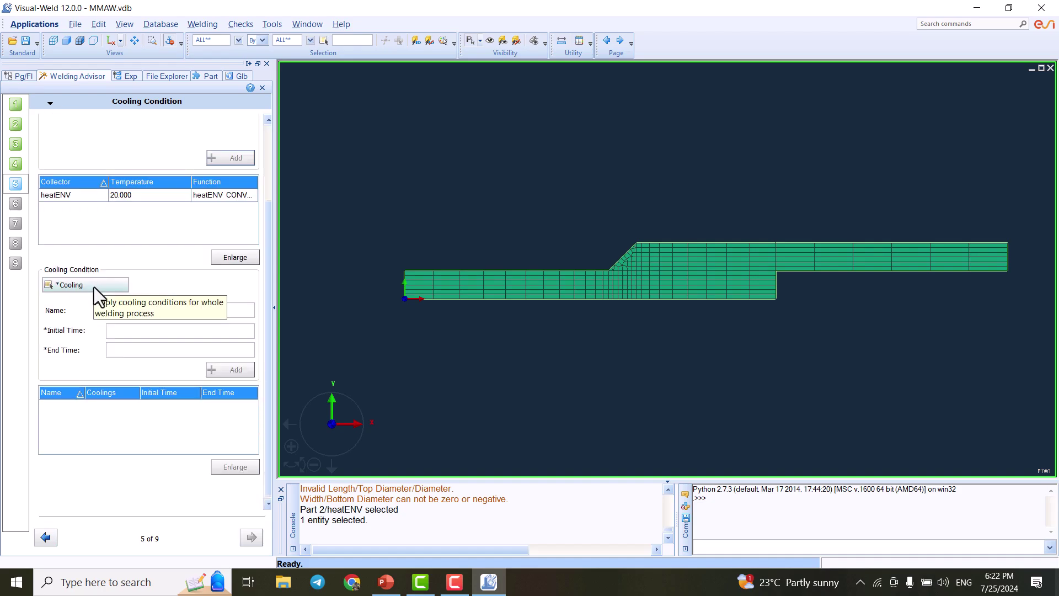
- Select Cooling(1)_heatENV for the cooling condition and set its end time to 1000
left_click(102, 285)
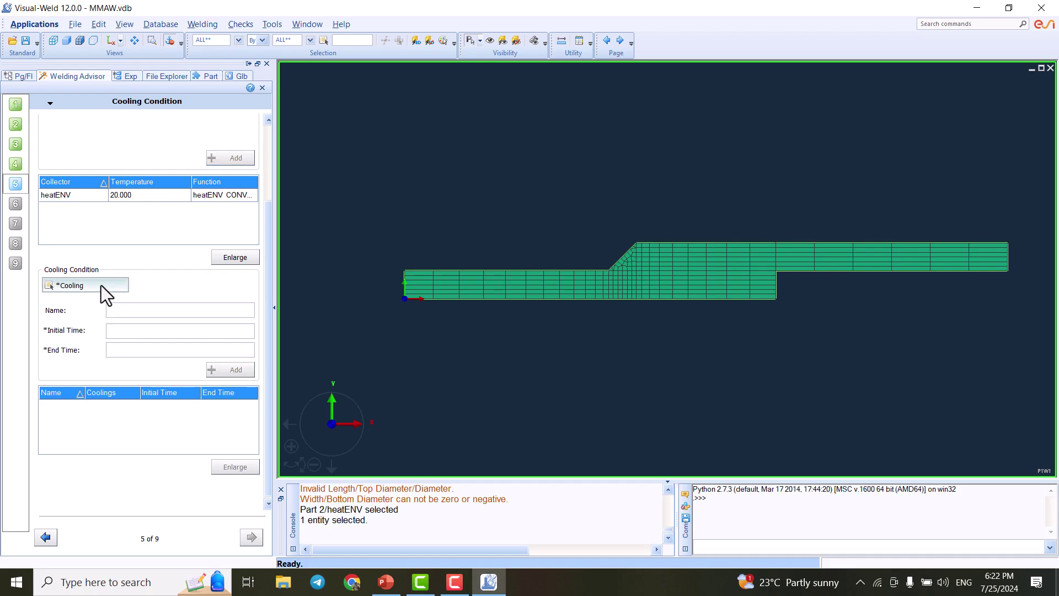
left_click(76, 69)
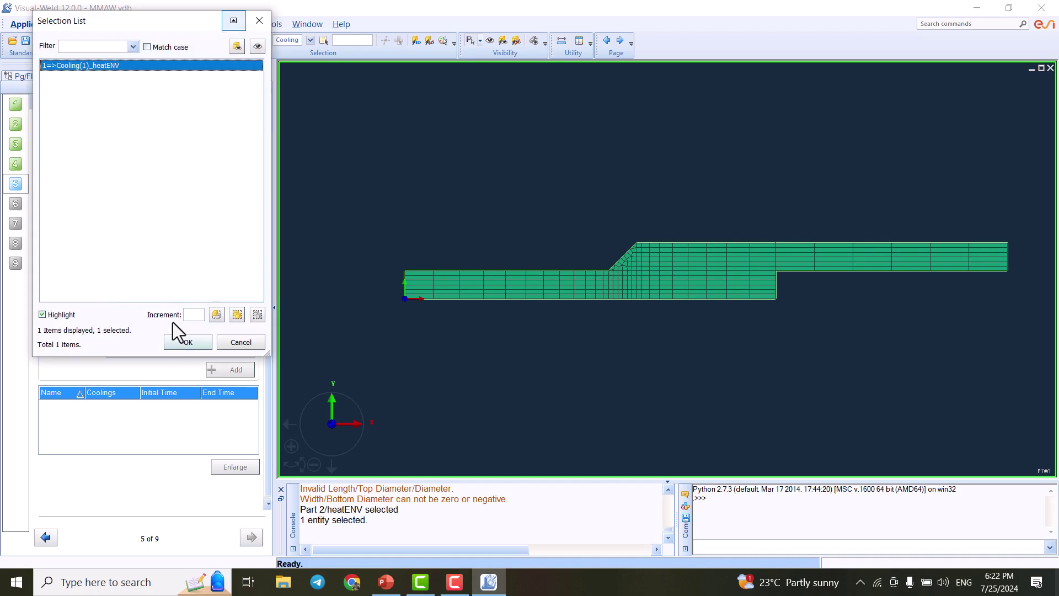
left_click(180, 342)
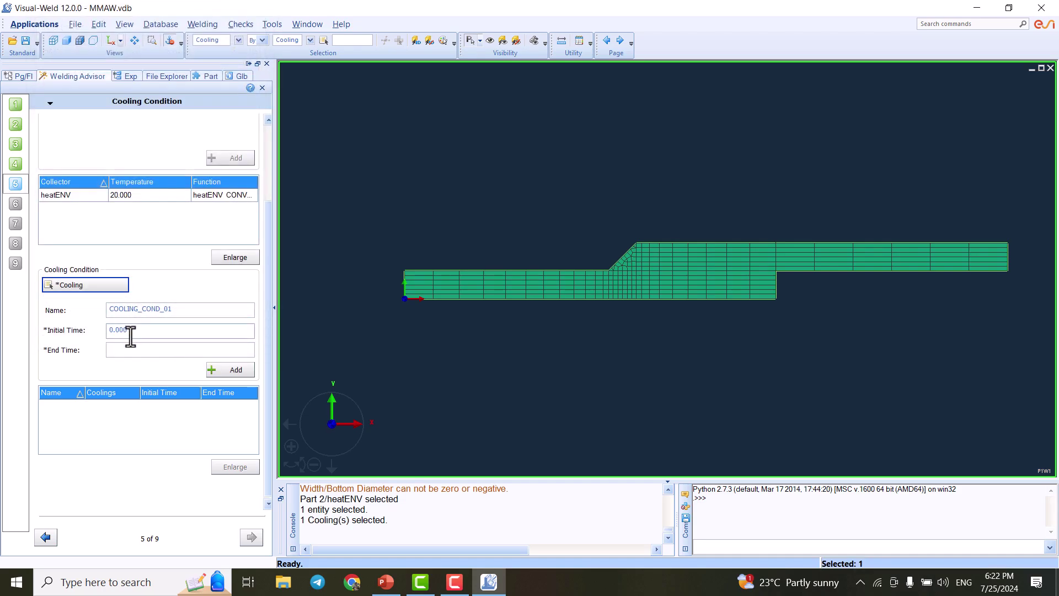
left_click(119, 351)
type("1000")
left_click(152, 331)
- Add COOLING_COND_01 to the list and advance to the Clamping Condition step
left_click(220, 372)
left_click(162, 404)
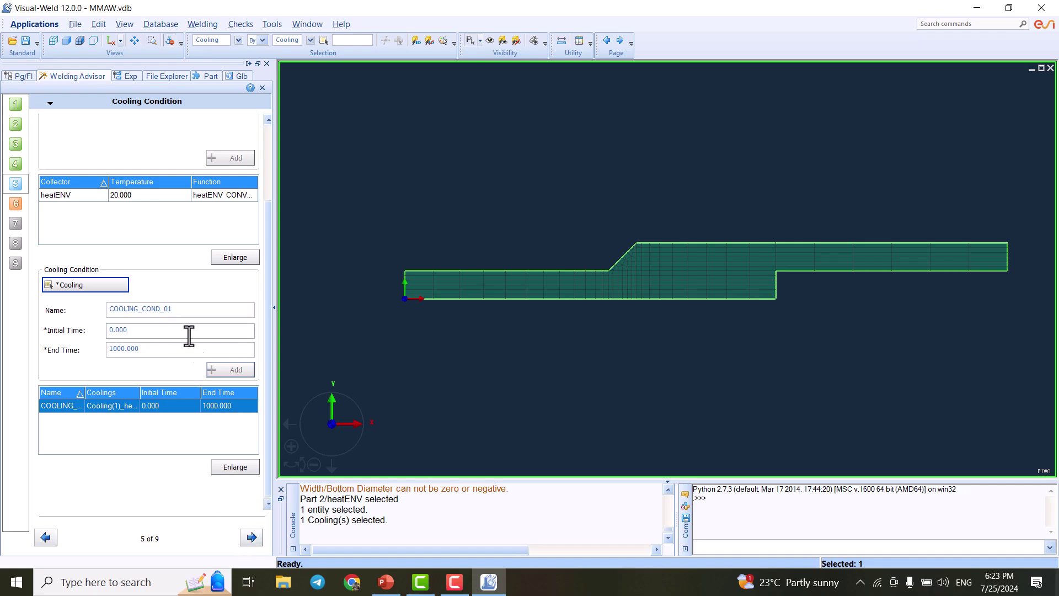
scroll(208, 350, "up", 3)
scroll(208, 342, "down", 3)
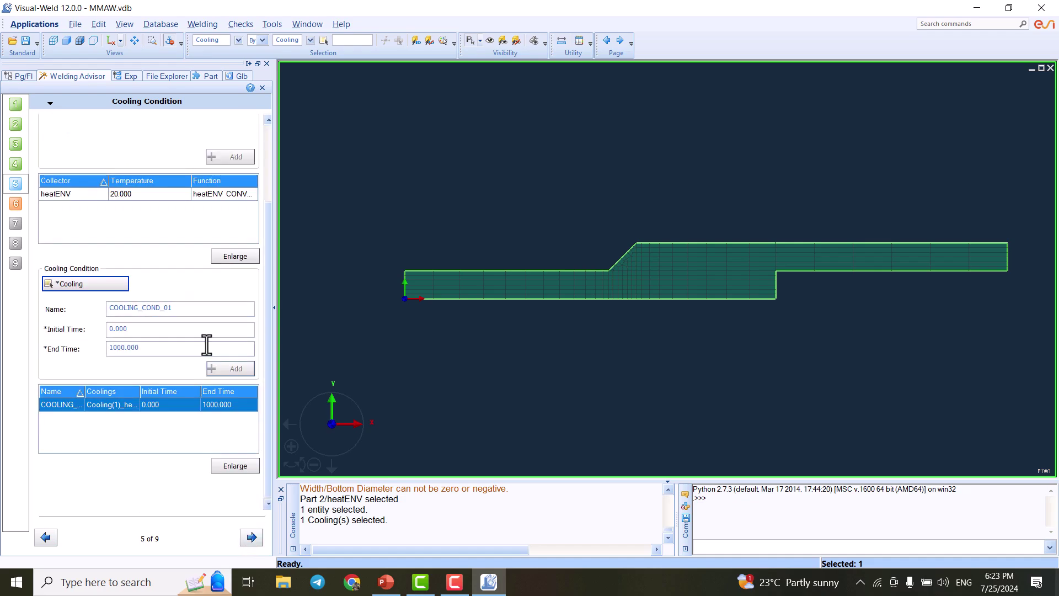
left_click(252, 538)
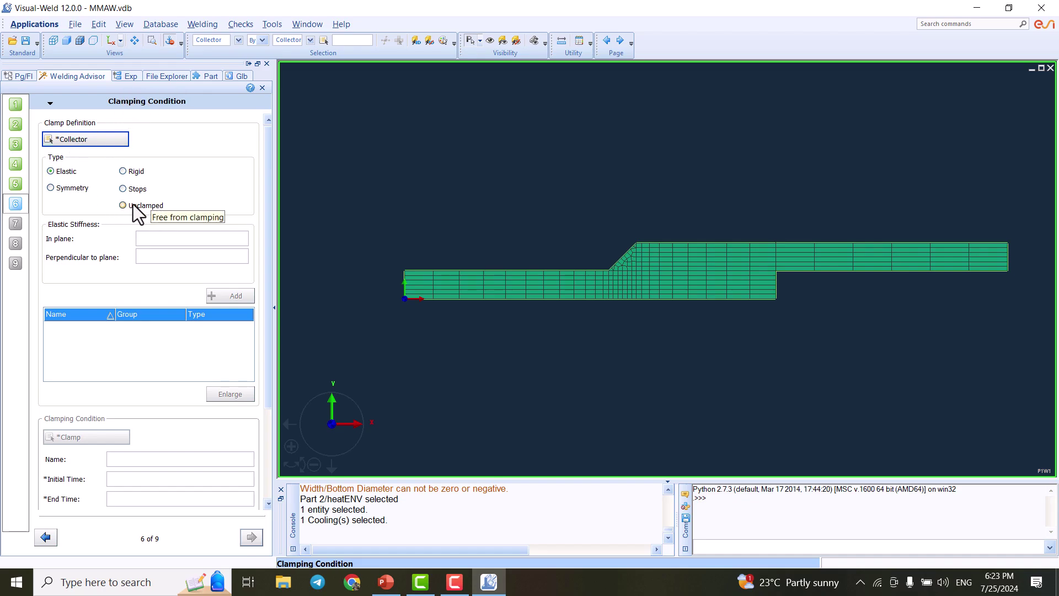
- Add a Rigid clamp fixed in X, Y and Z on the clamp group
left_click(134, 171)
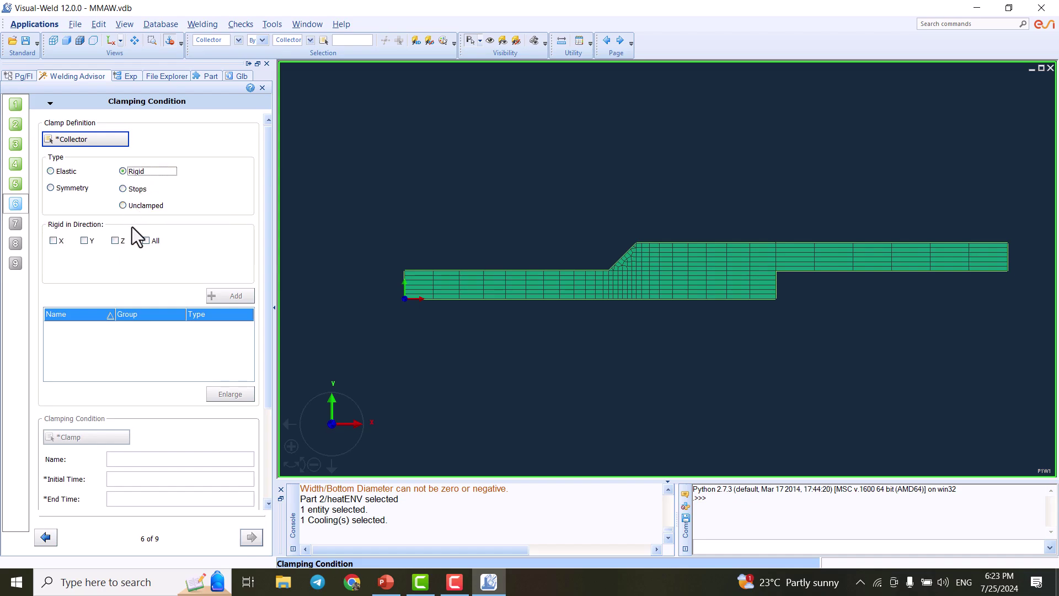
left_click(155, 242)
left_click(95, 140)
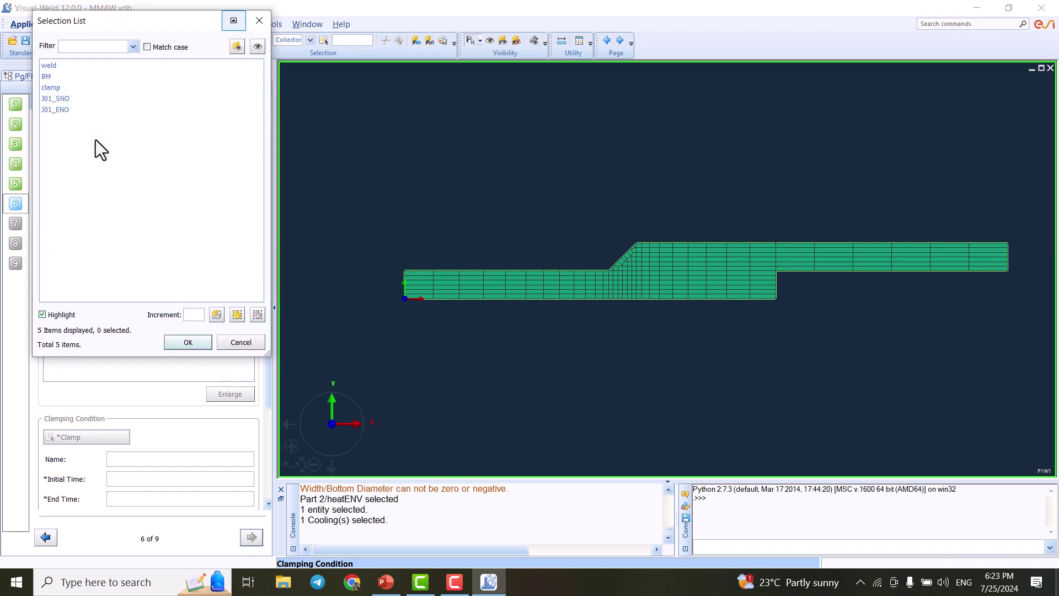
left_click(54, 88)
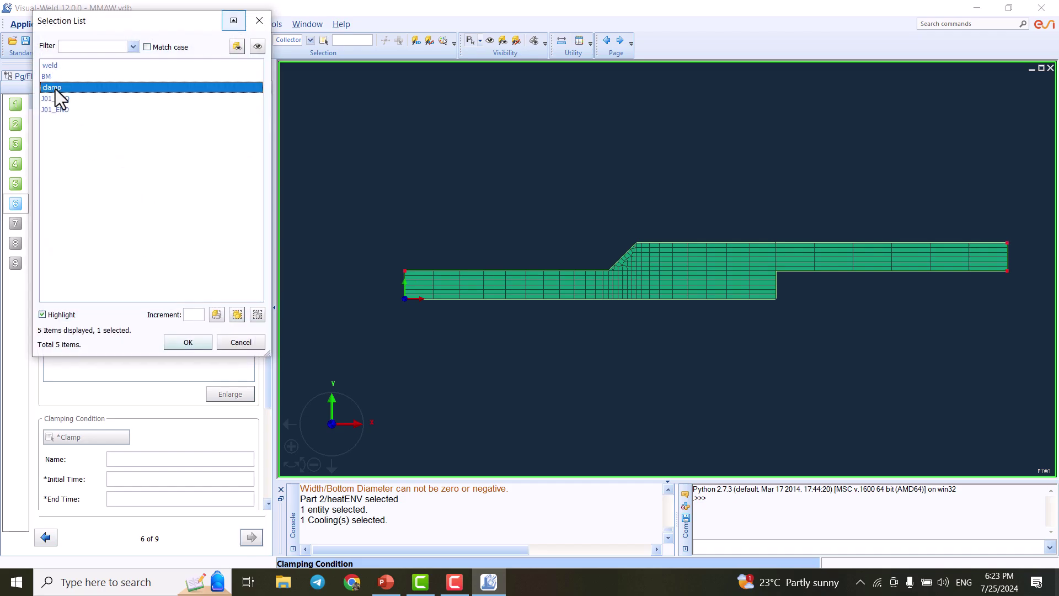
left_click(188, 342)
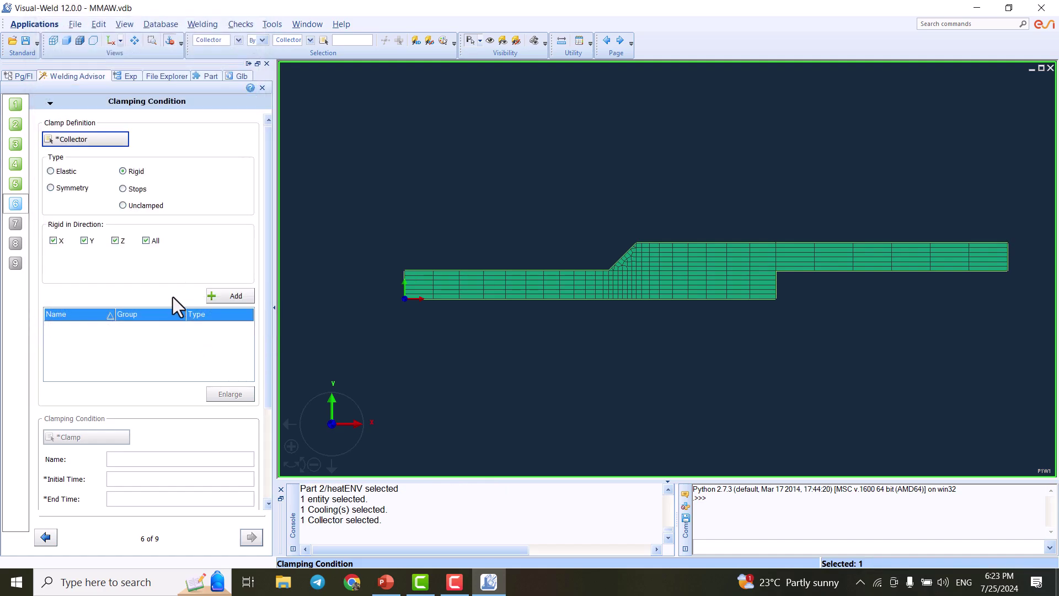
left_click(229, 291)
left_click(157, 328)
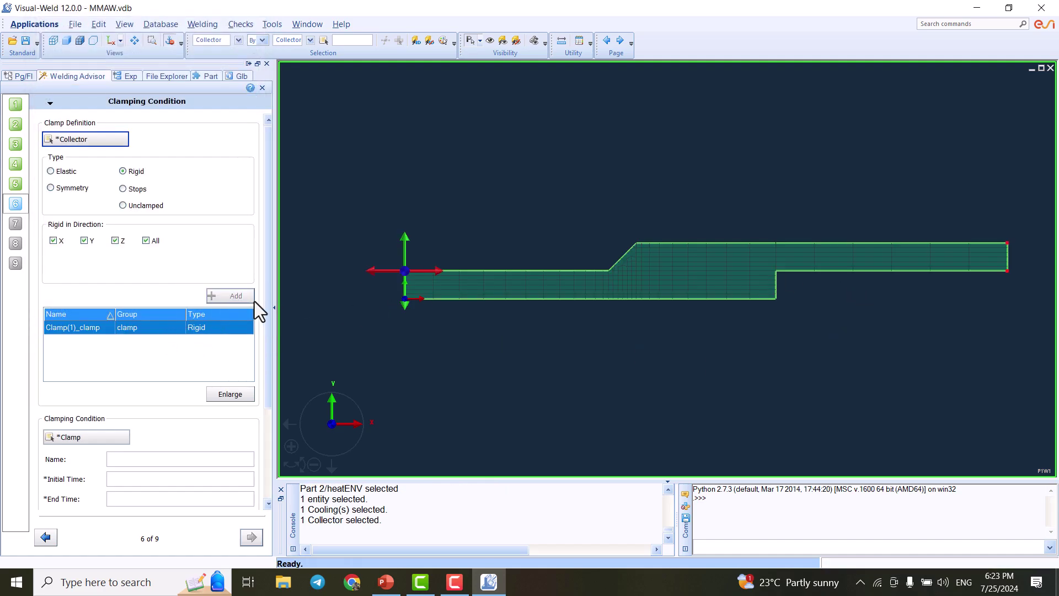
scroll(119, 342, "down", 3)
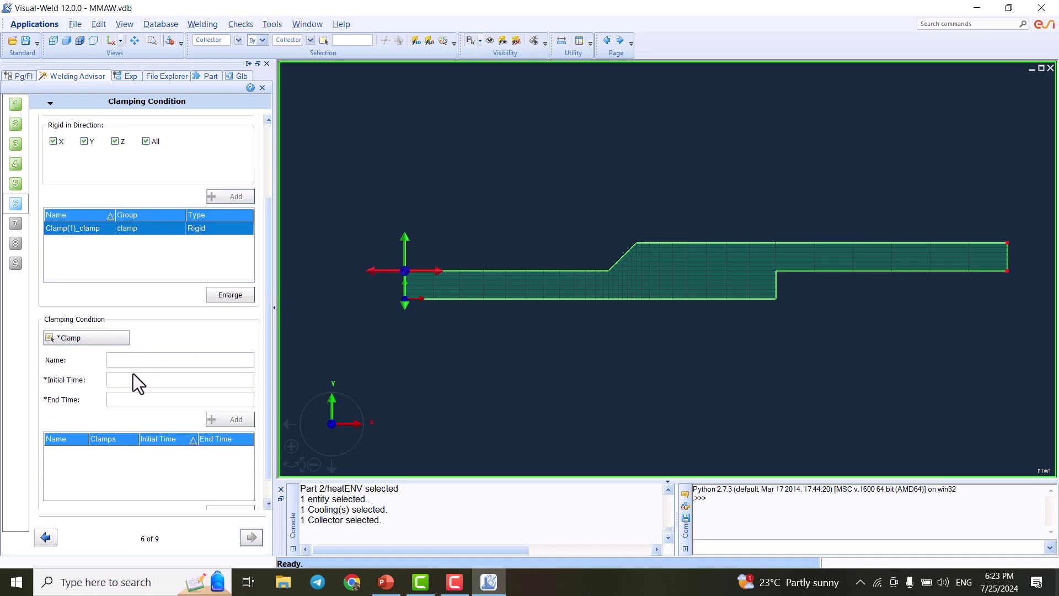
- Pick Clamp(1)_clamp for the clamping condition and set its end time to 1000
left_click(89, 339)
left_click(70, 66)
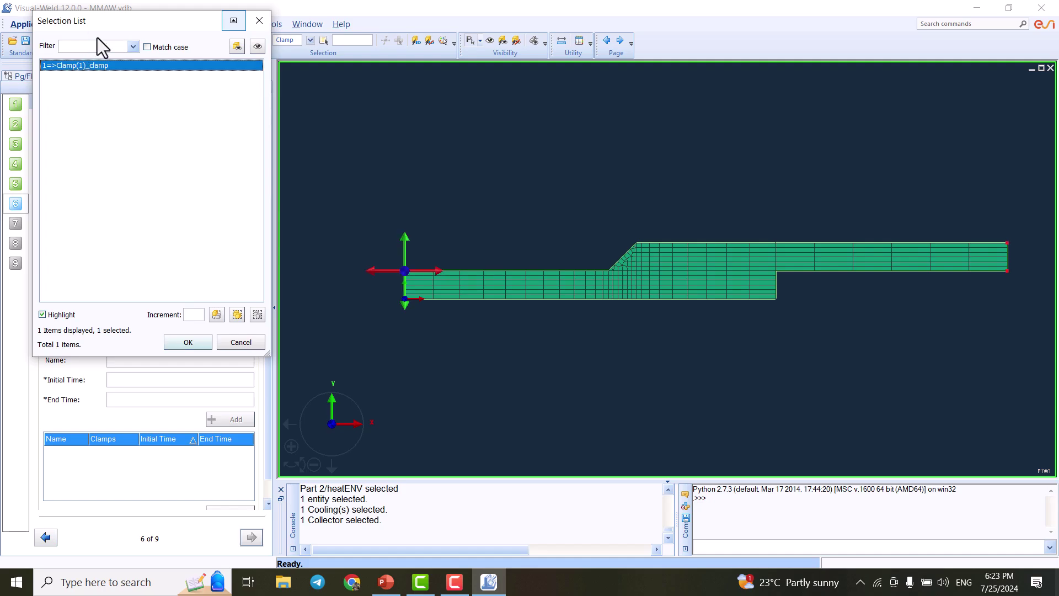
left_click_drag(114, 23, 414, 59)
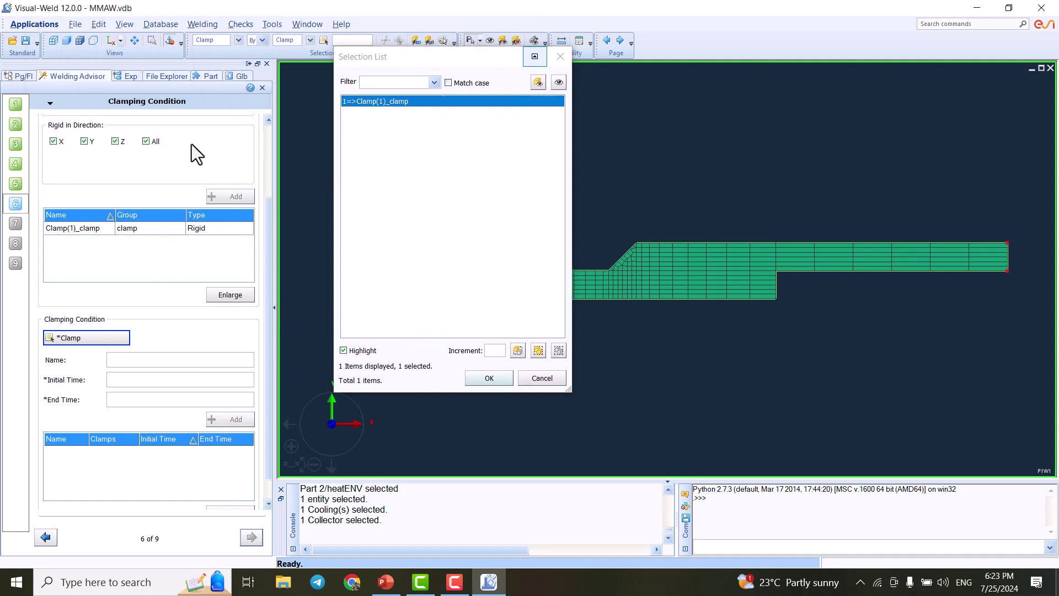
left_click(482, 380)
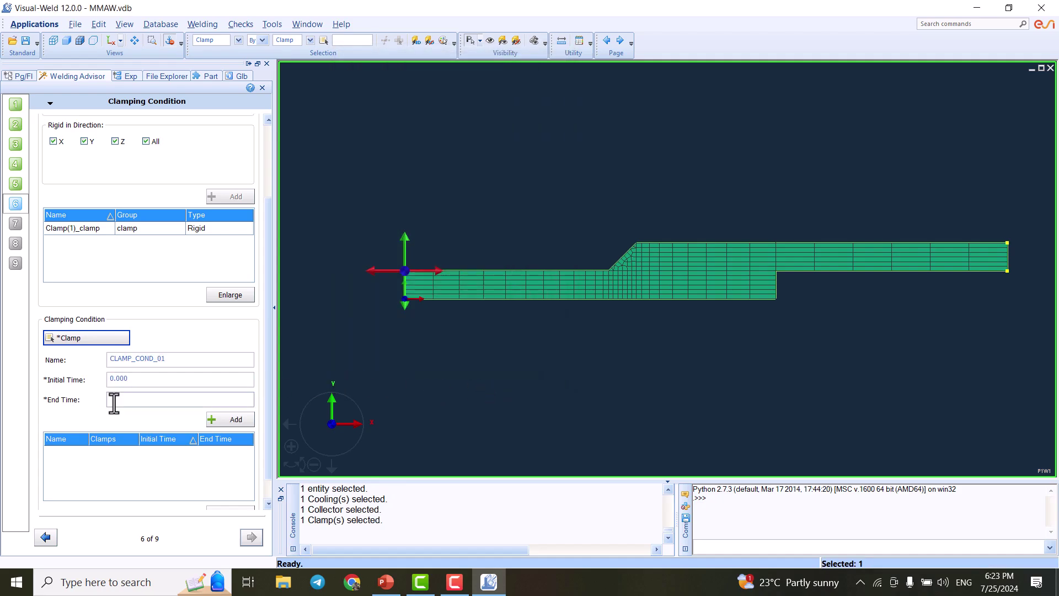
left_click(131, 400)
type("1000")
left_click(162, 380)
- Add CLAMP_COND_01 to the clamping condition list and select it for review
scroll(187, 374, "up", 1)
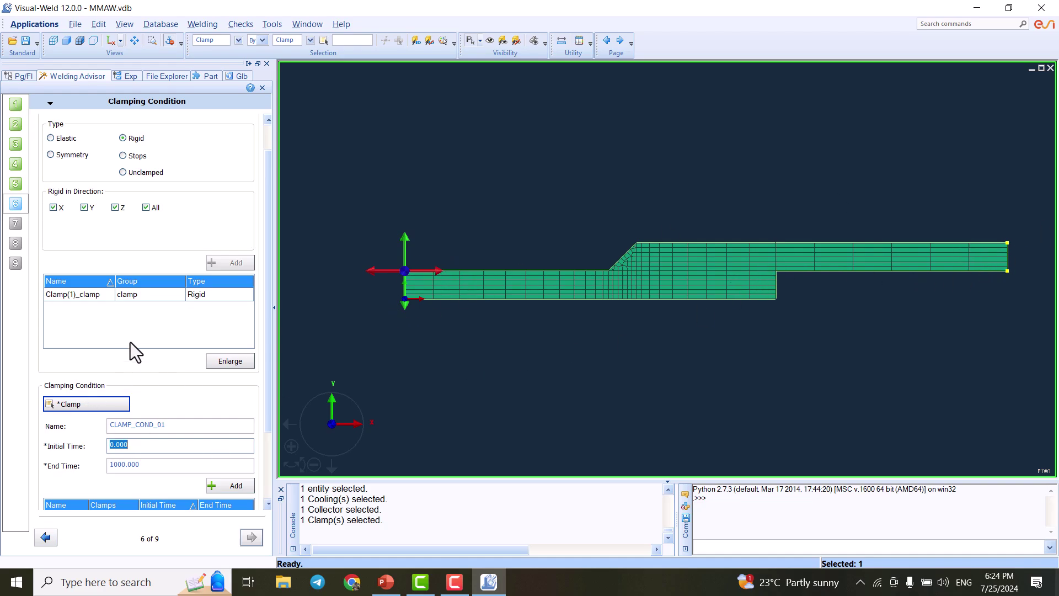
scroll(130, 342, "down", 2)
left_click(230, 394)
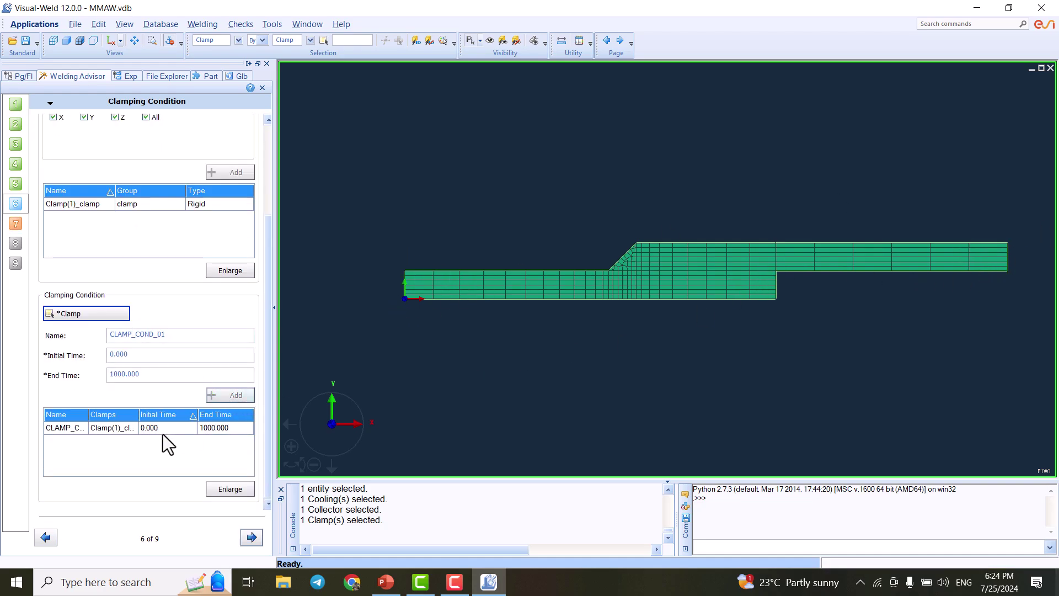
left_click(164, 432)
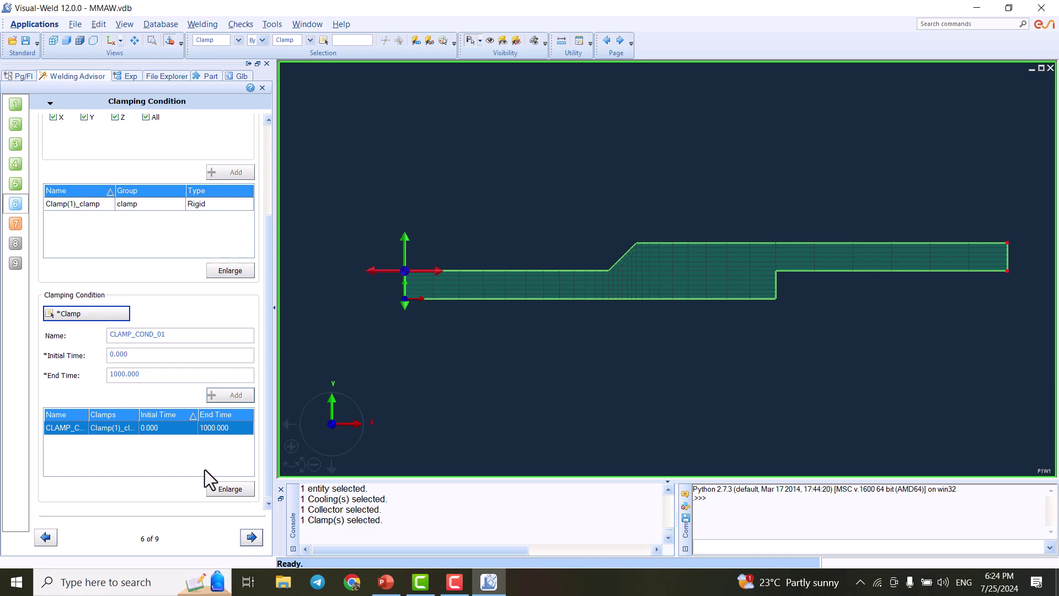
- Advance past Loads and Deformations to Solution Parameter, step 9 of 9
left_click(251, 537)
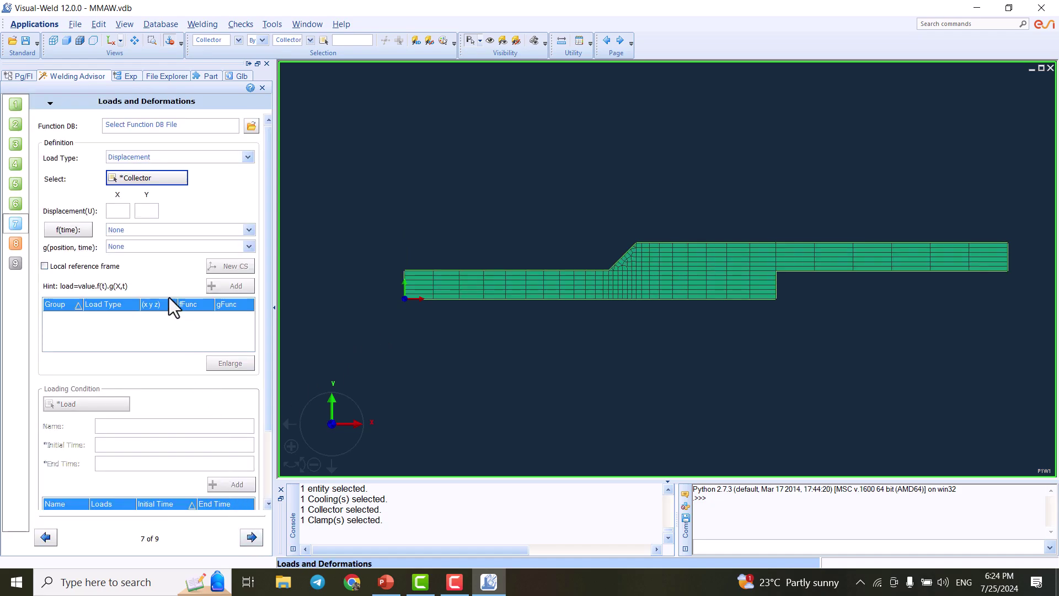
left_click(251, 537)
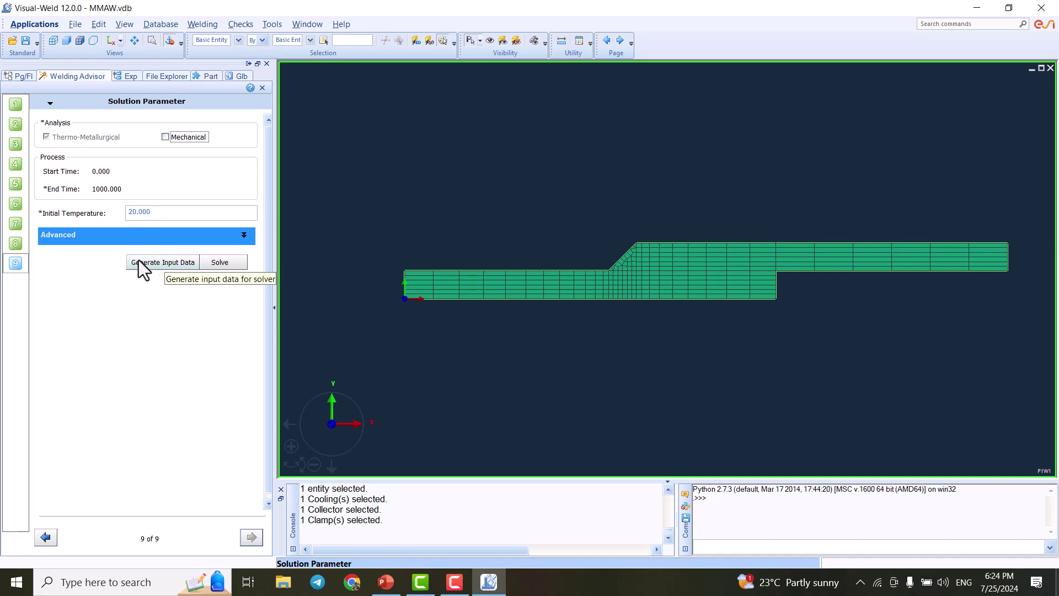
- Generate the MMAW solver input data, overwriting the existing .prj files, and launch Solve
left_click(154, 263)
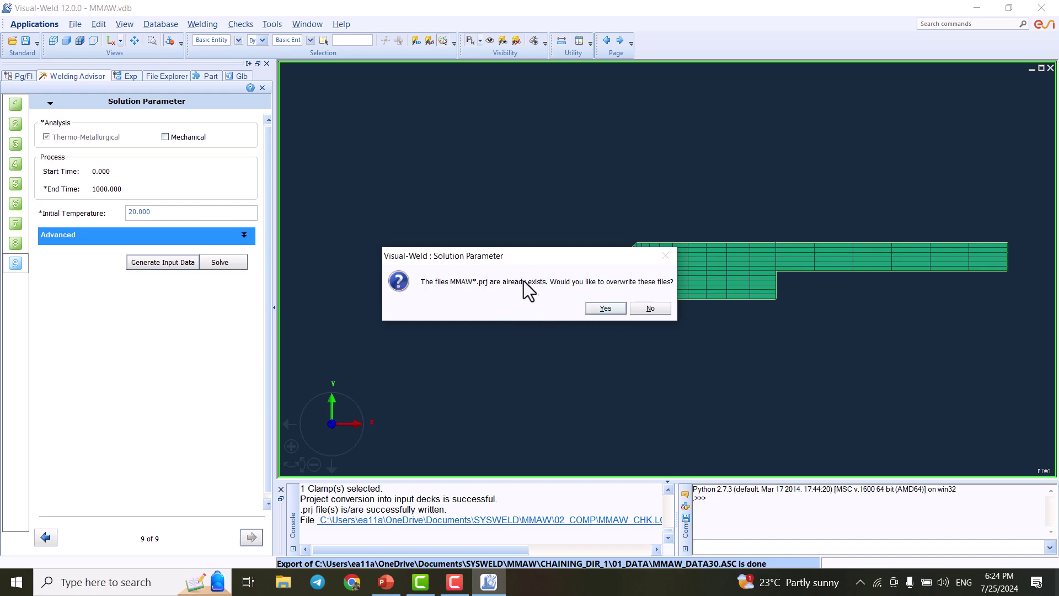
left_click(605, 307)
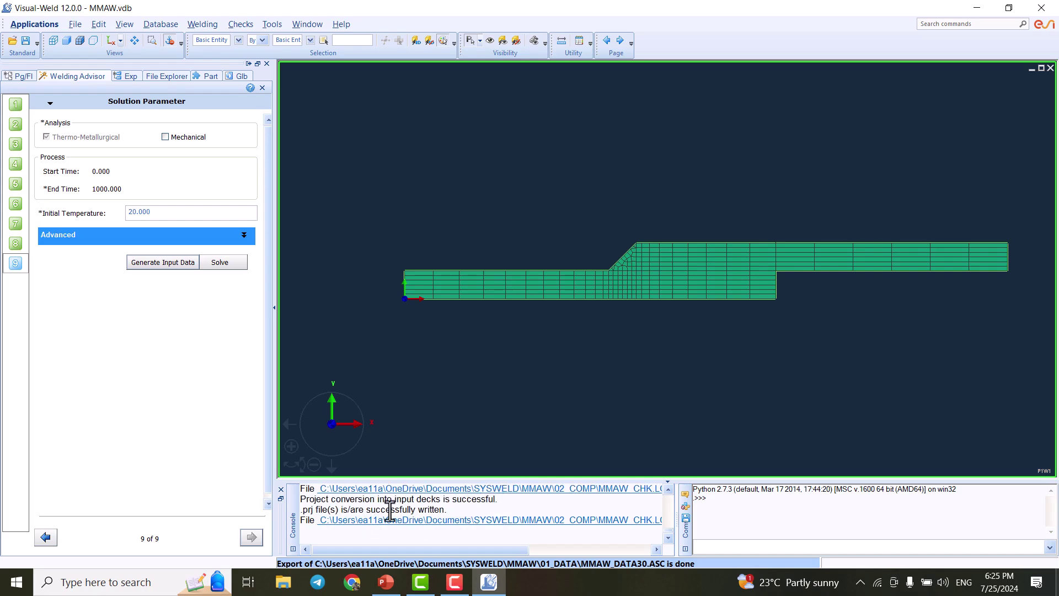
left_click(214, 261)
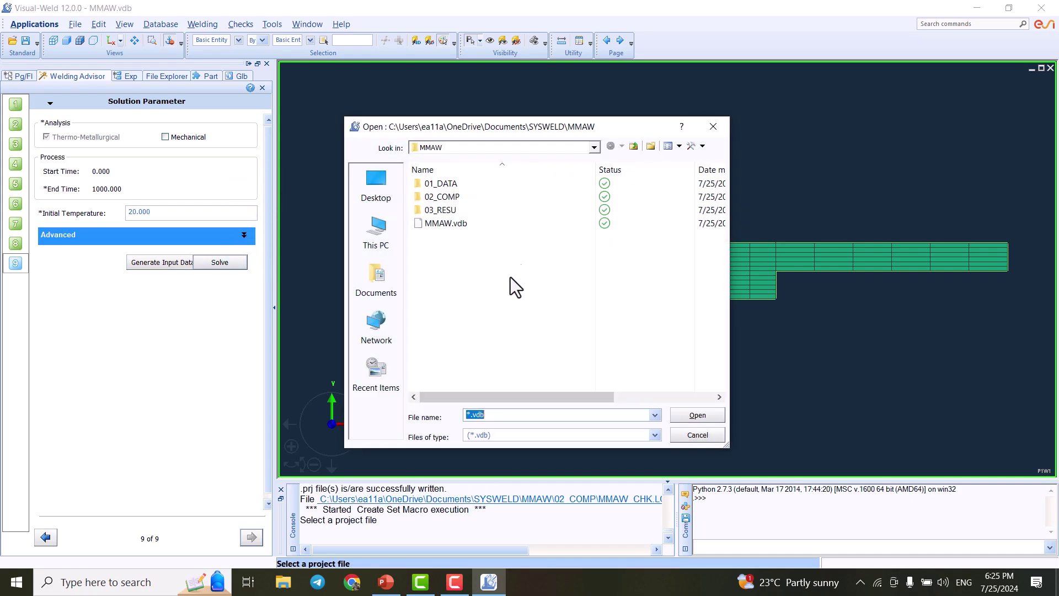
- Open MMAW.vdb, tick Thermo-Metallurgical and compute, keeping the solver type at Mono
double_click(449, 225)
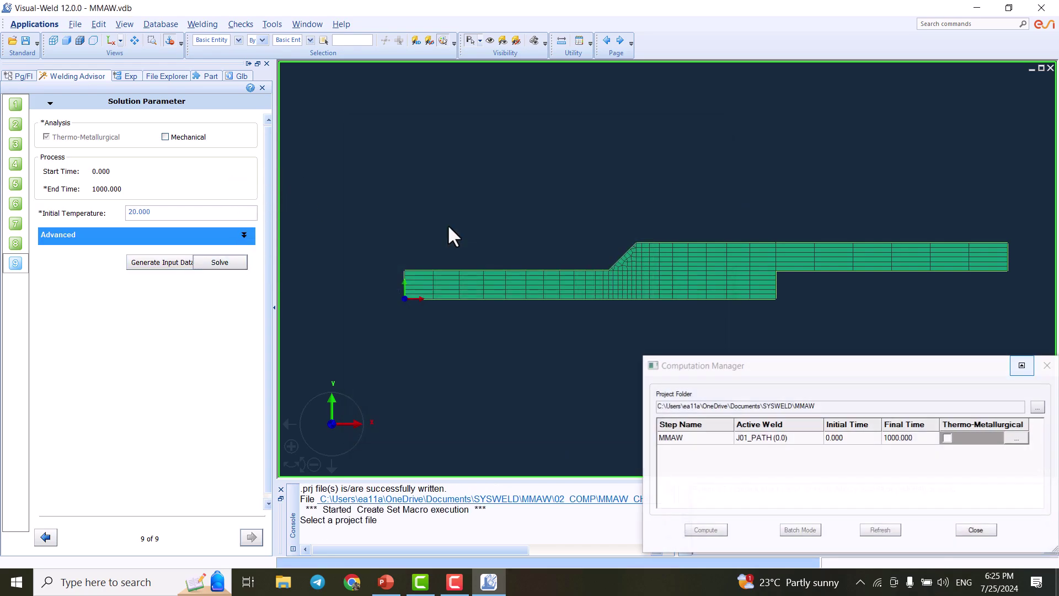
left_click_drag(761, 363, 629, 209)
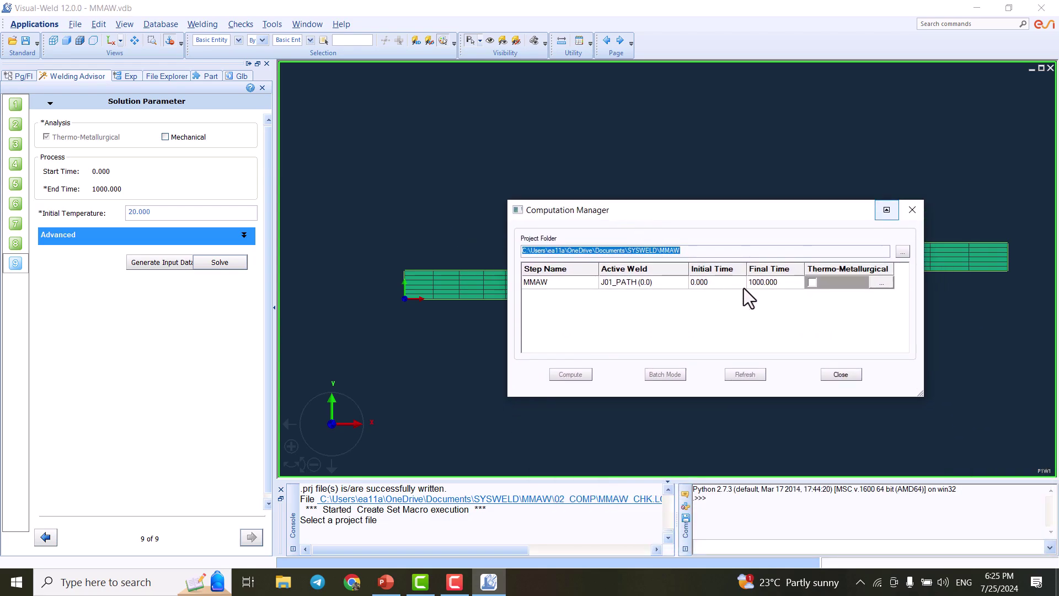
left_click(811, 283)
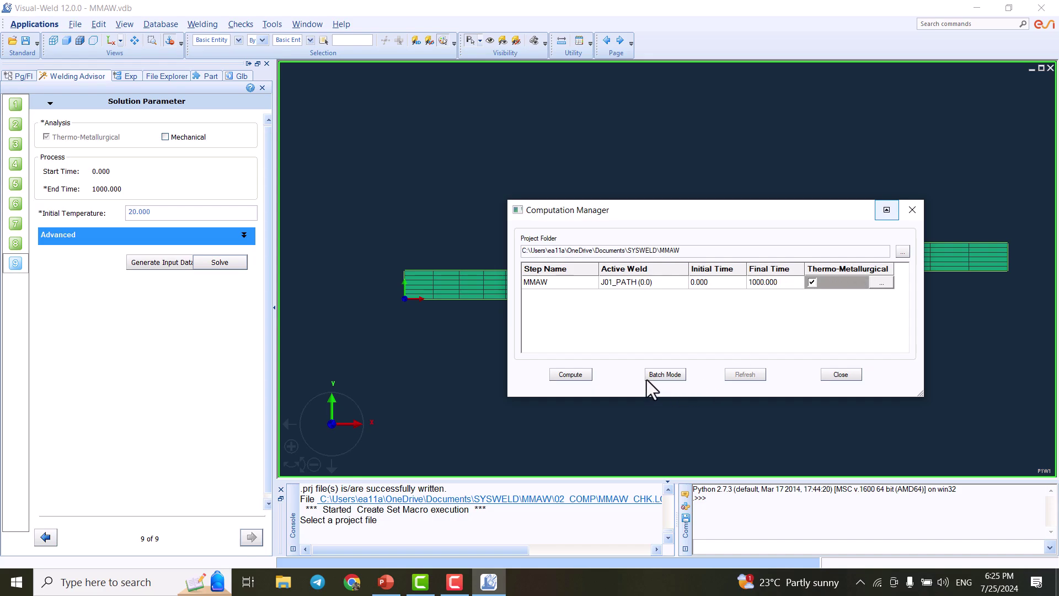
left_click(574, 374)
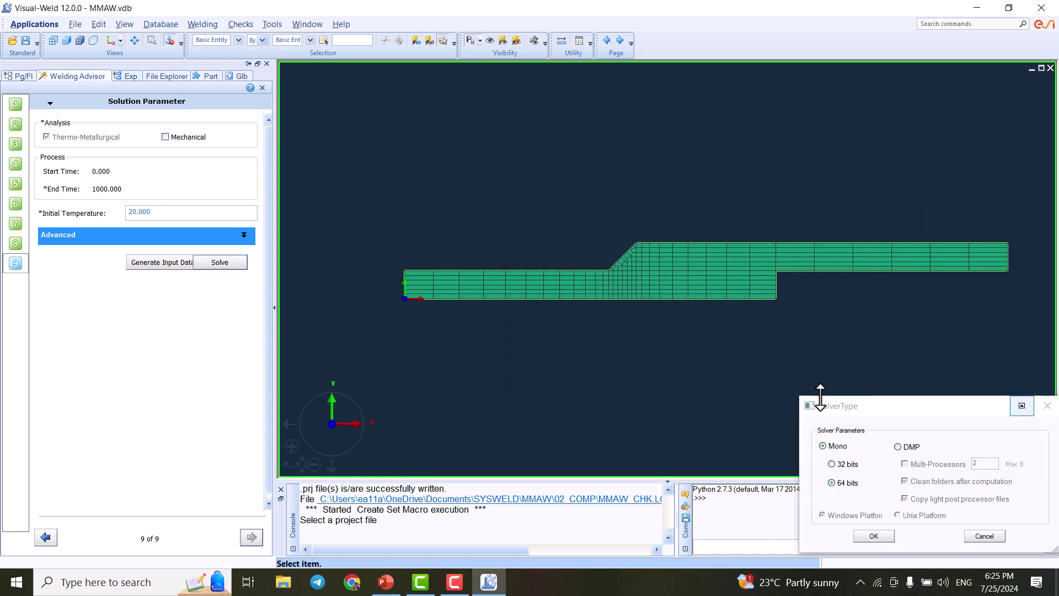
left_click_drag(850, 405, 676, 304)
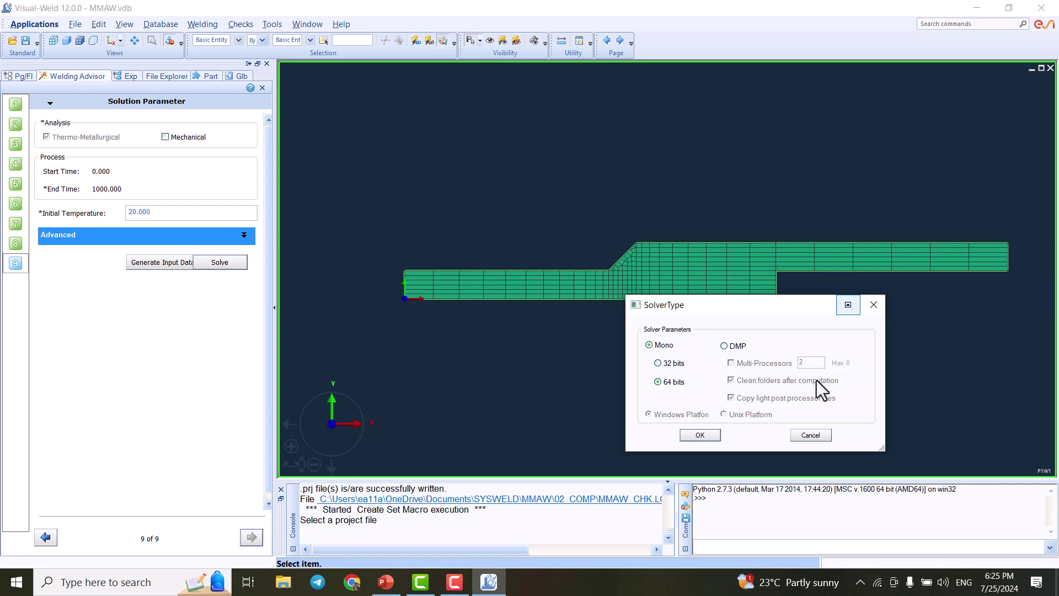
left_click(725, 347)
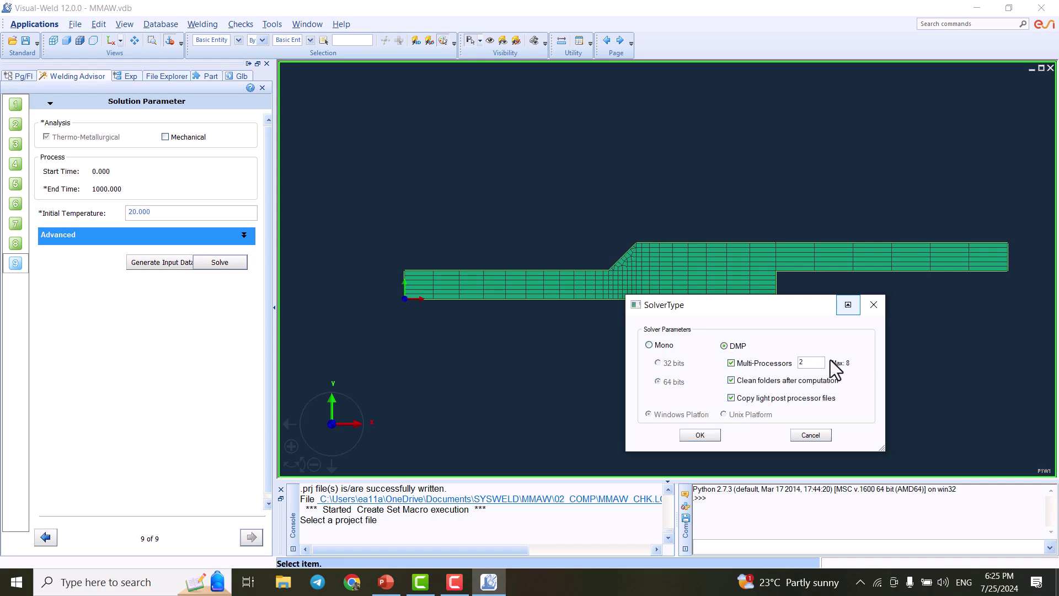
left_click(670, 346)
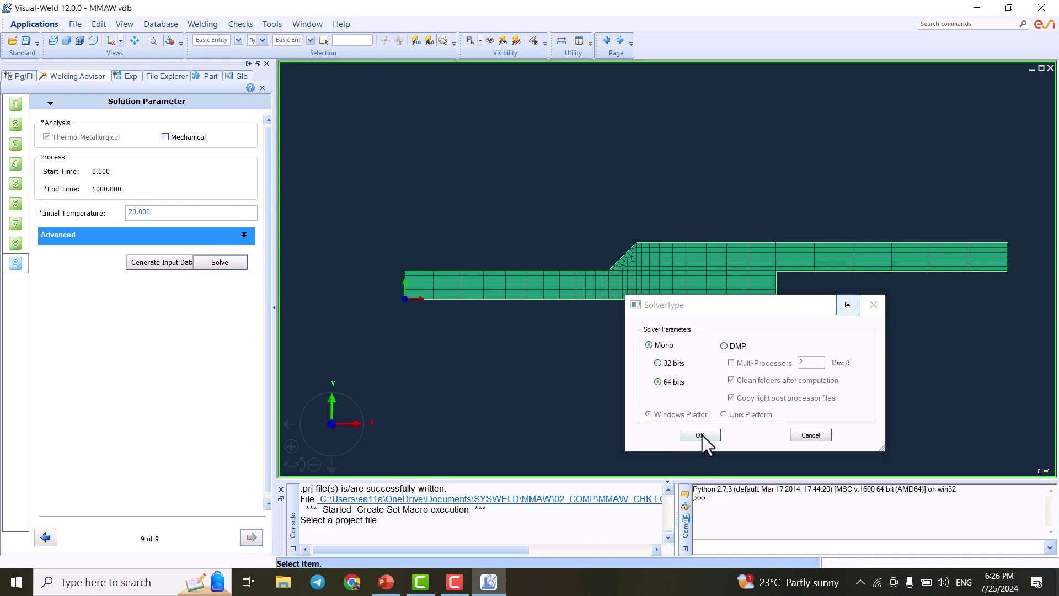
- Review the solver path in Solver Settings, then confirm Mono 64-bit to start computing
left_click(272, 25)
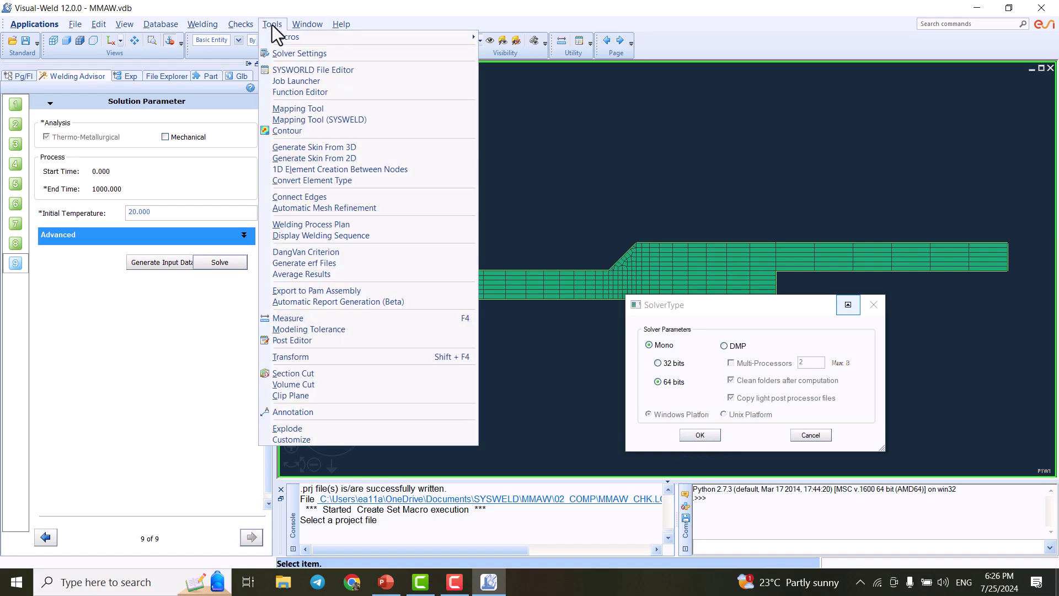
left_click(290, 55)
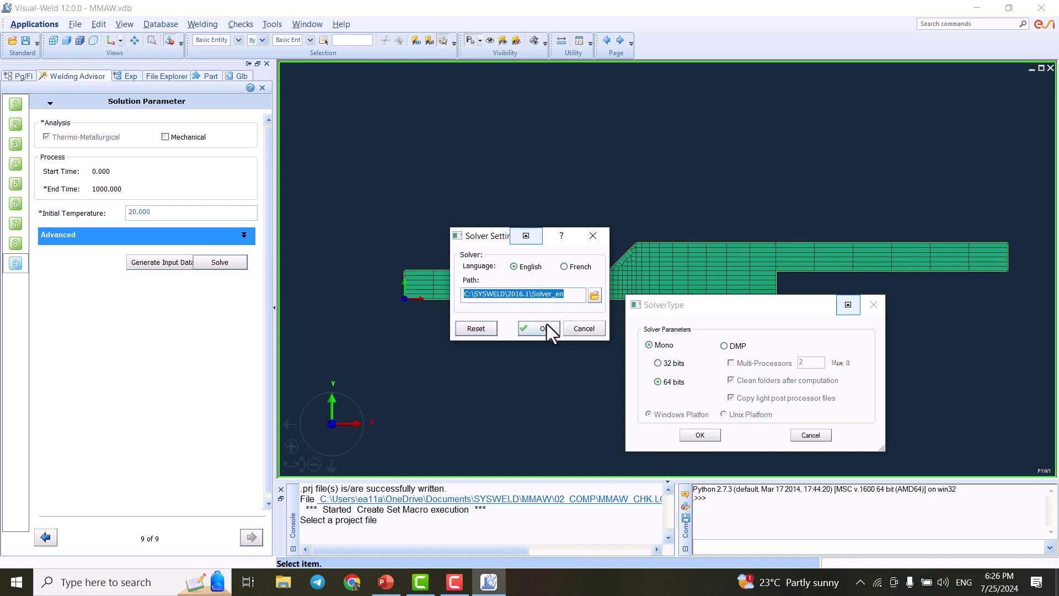
left_click(590, 241)
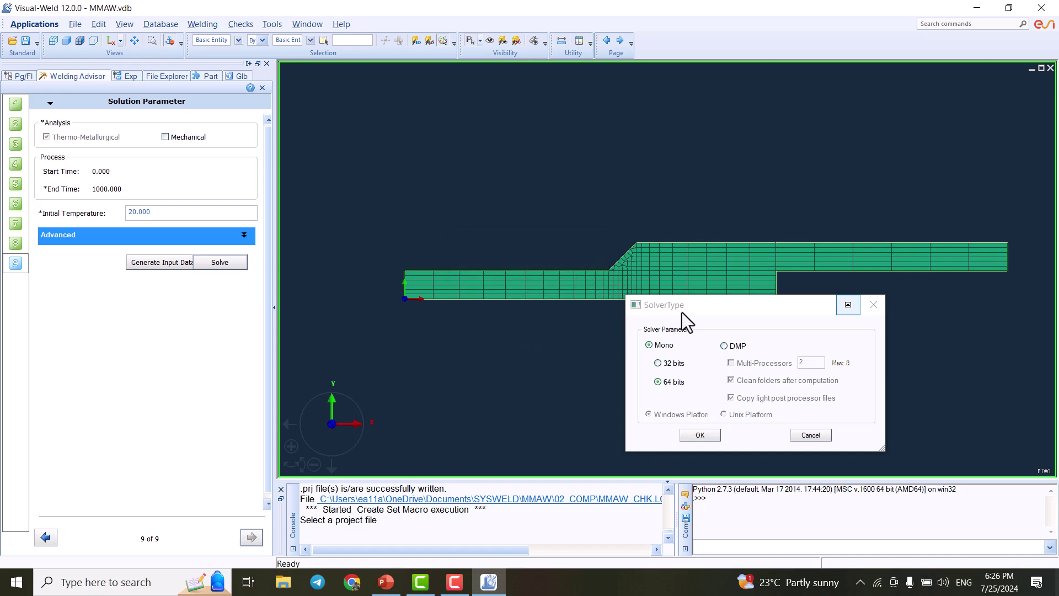
left_click_drag(680, 300, 676, 290)
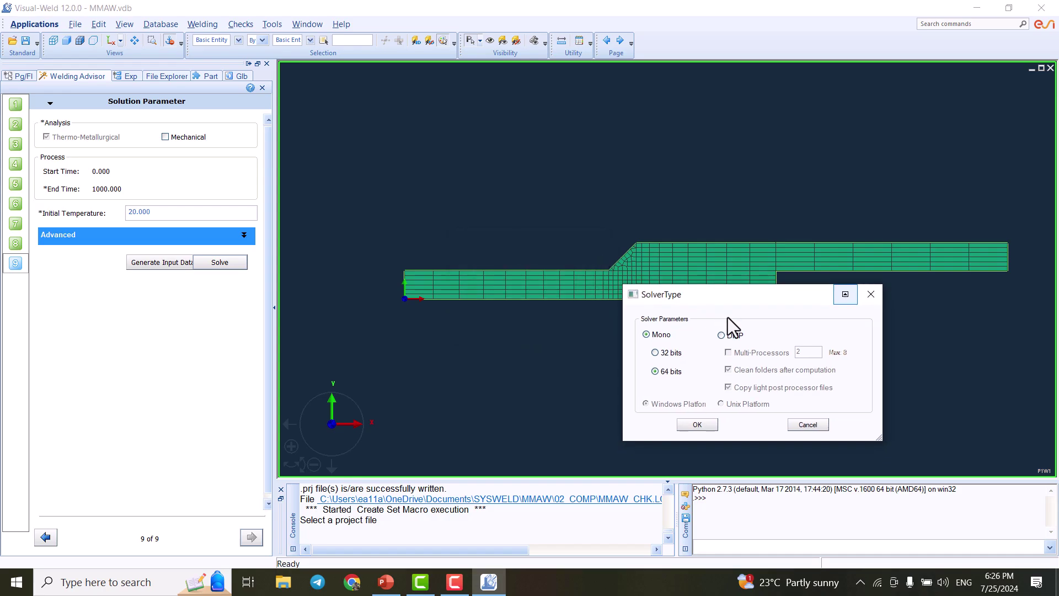
left_click(698, 425)
left_click(833, 283)
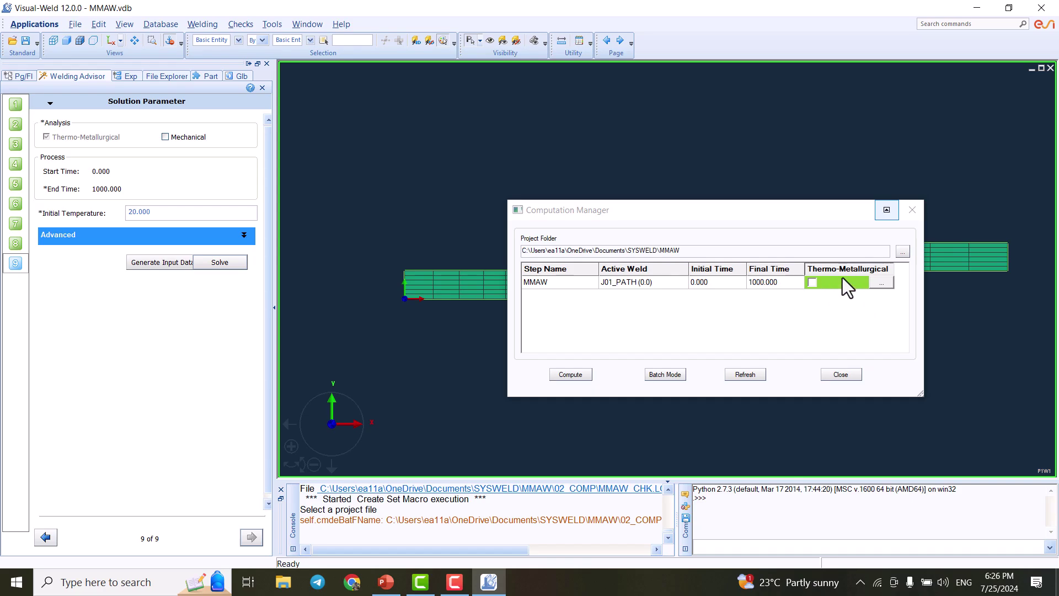
- Close the Computation Manager once the thermo-metallurgical computation finishes
left_click(841, 375)
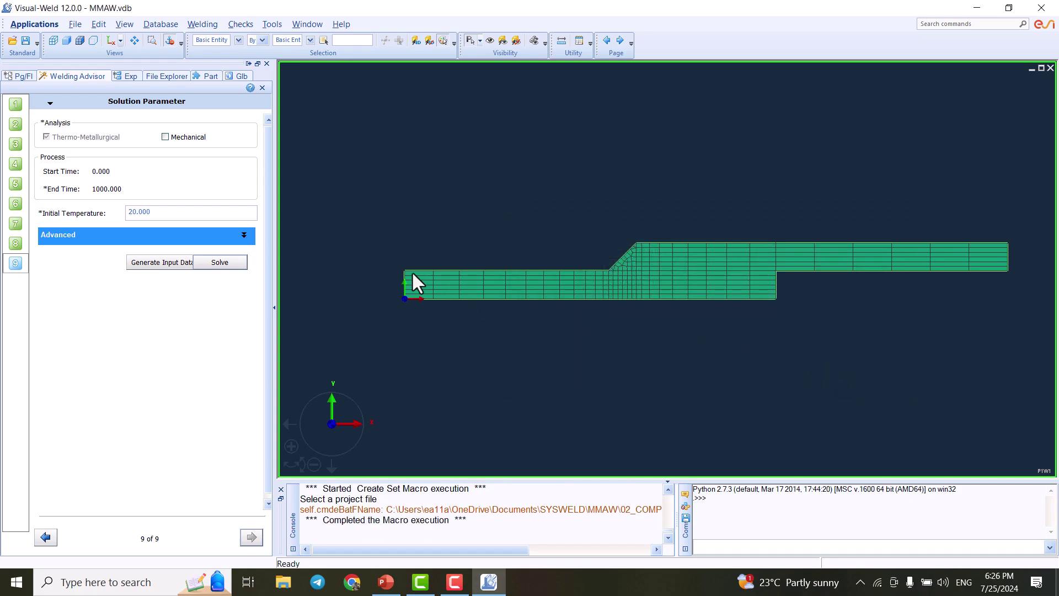